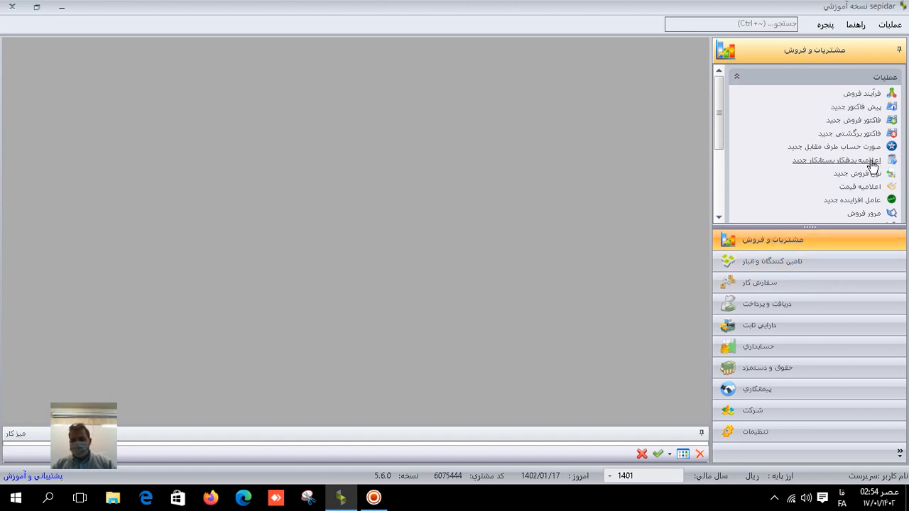
# Open the اعلامیه قیمت price announcement form from the Customers & Sales operations
pyautogui.click(847, 188)
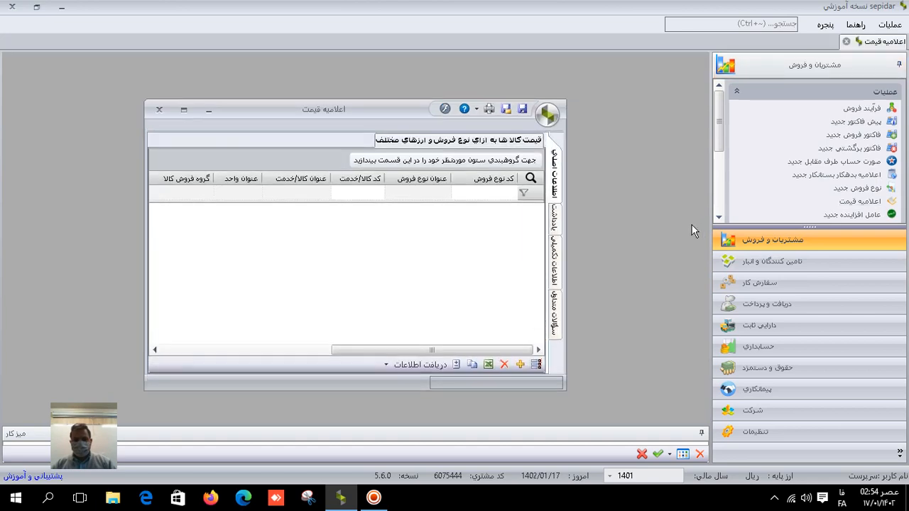
# Add price-grid rows for the جزئی and عمده sales types, then show the desktop with Win+D
pyautogui.click(520, 365)
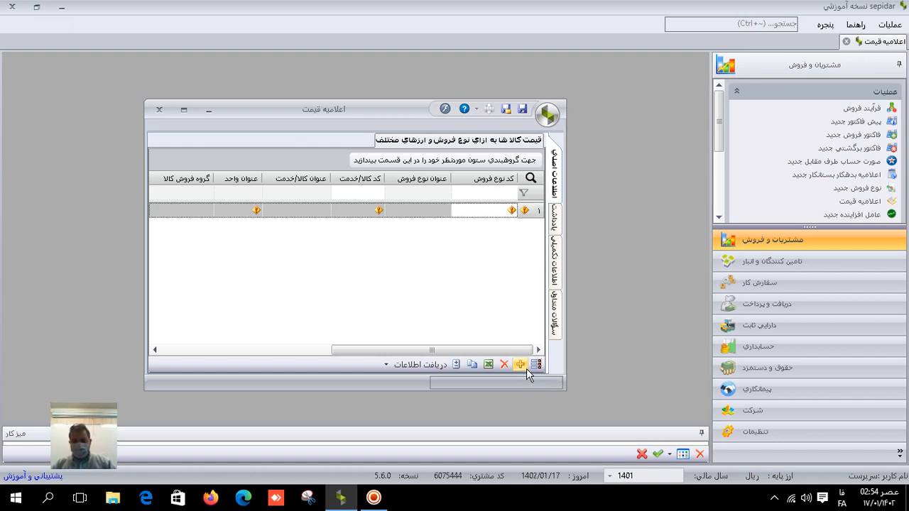
pyautogui.click(493, 211)
pyautogui.click(460, 211)
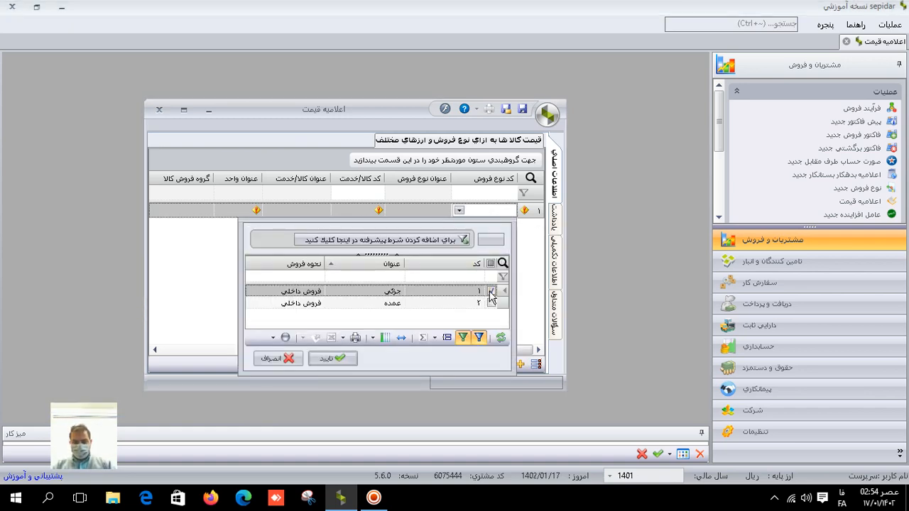
pyautogui.click(490, 264)
pyautogui.click(339, 357)
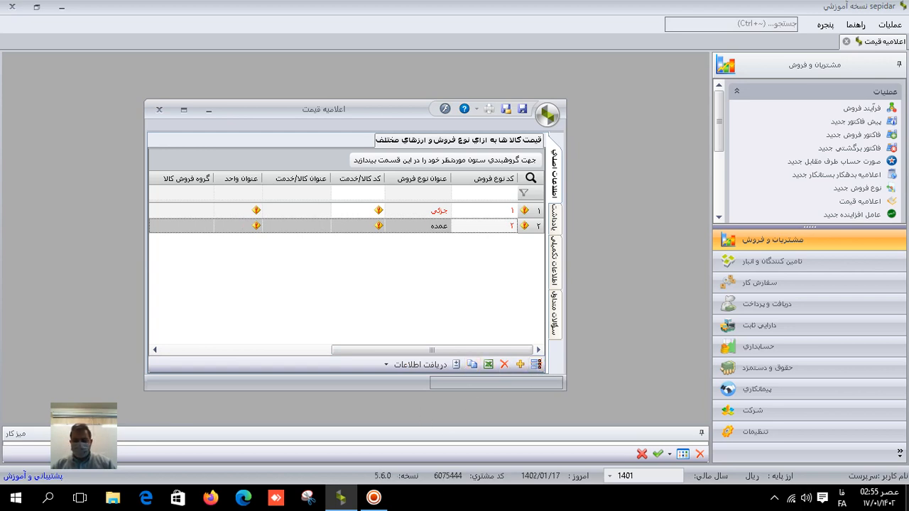
pyautogui.press('super+d')
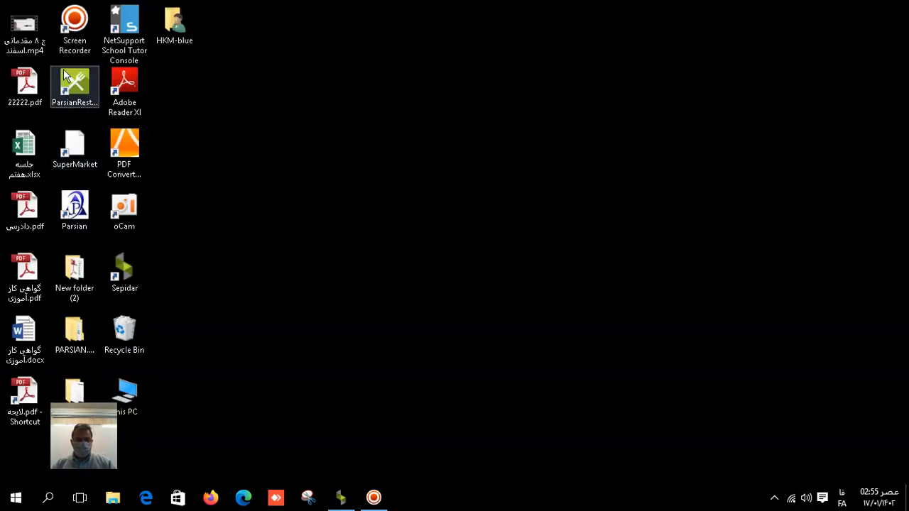
# Start the Screen Recorder minimized and return to Sepidar's price announcement window
pyautogui.doubleClick(74, 30)
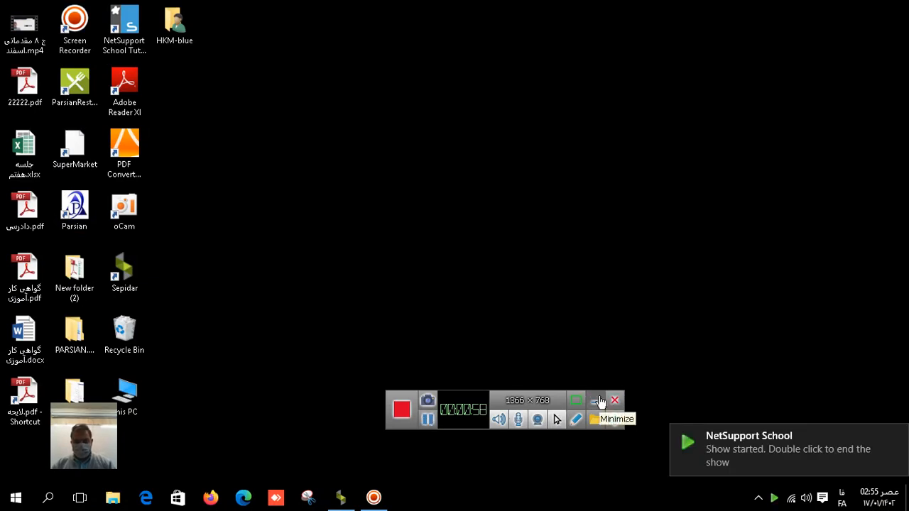
pyautogui.click(600, 402)
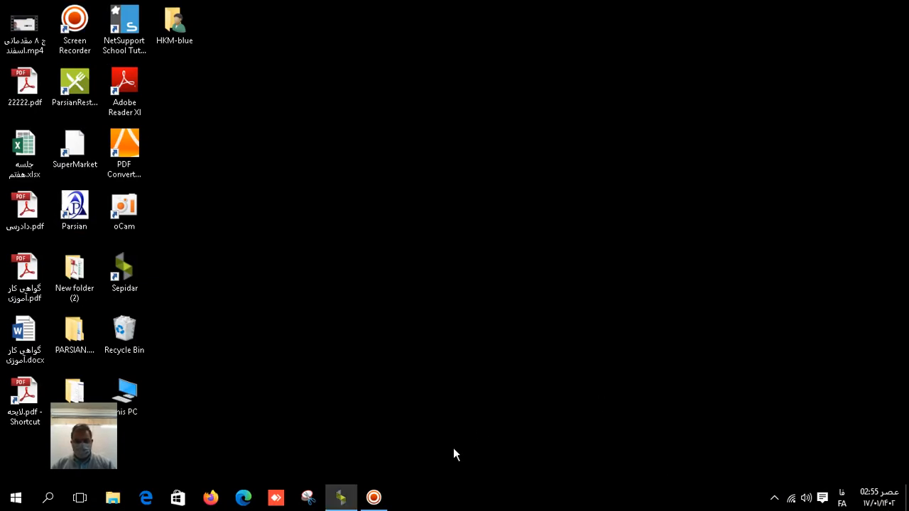
pyautogui.click(342, 496)
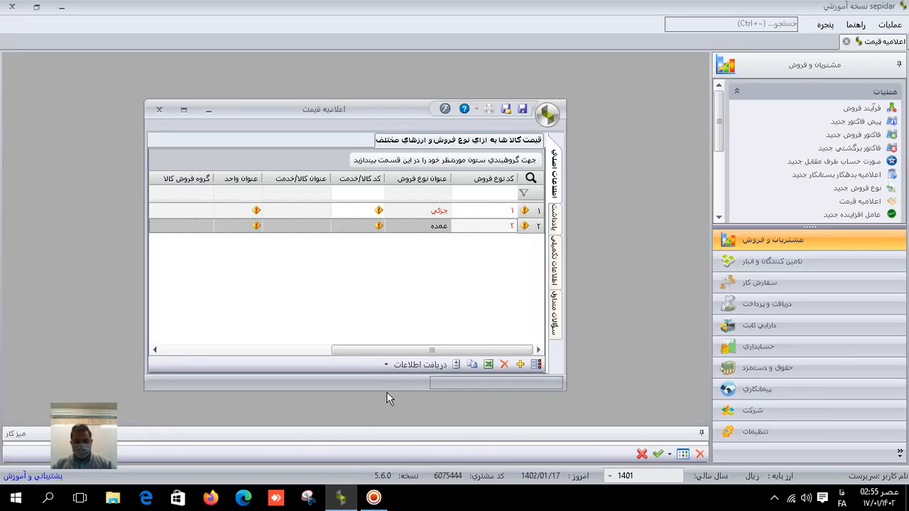
# Assign the goods صفحه ۵ لا and دوک صورتی ساده to the جزئی row
pyautogui.click(465, 215)
pyautogui.click(400, 217)
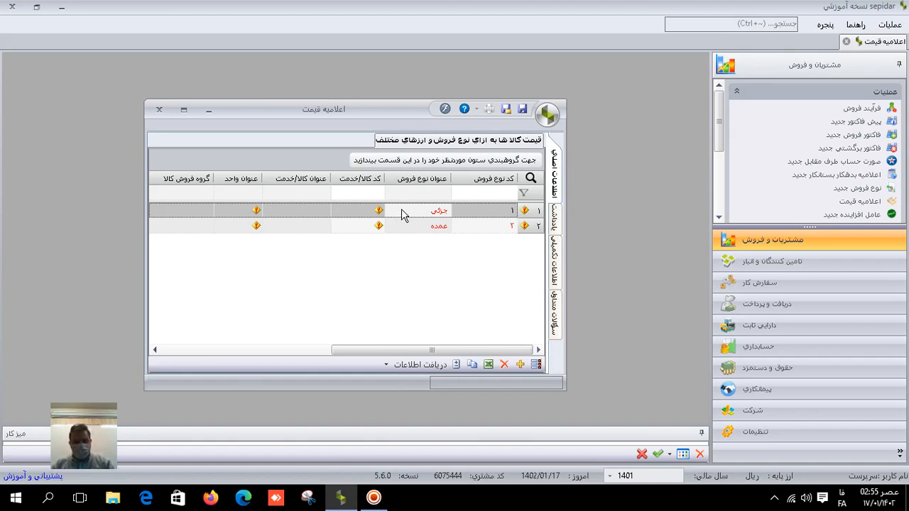
pyautogui.click(344, 216)
pyautogui.click(338, 210)
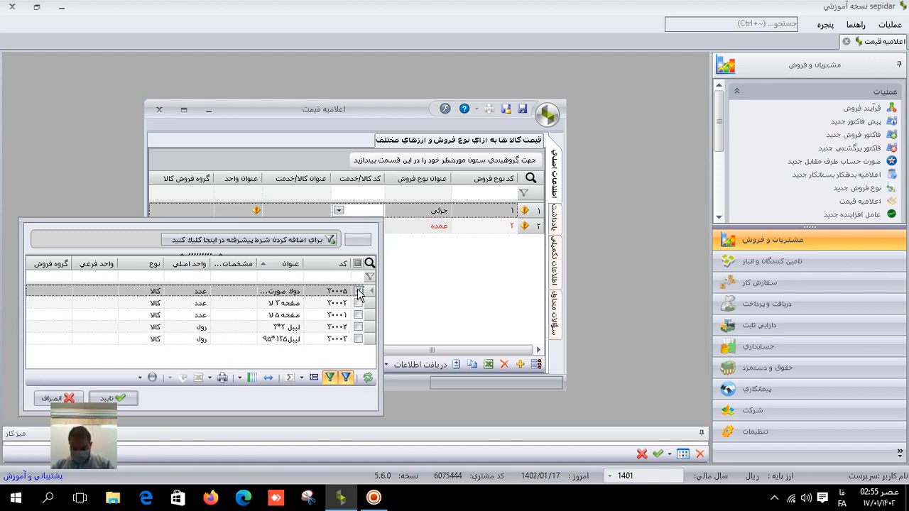
pyautogui.click(359, 291)
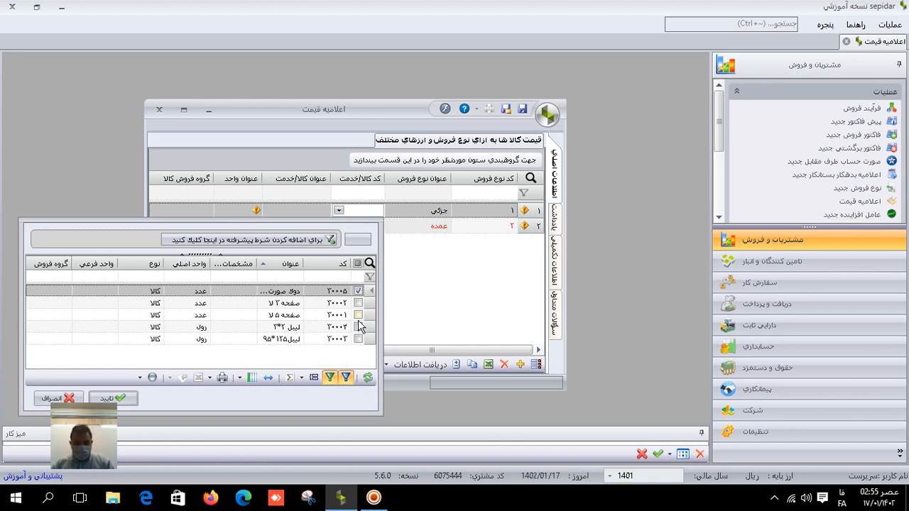
pyautogui.click(360, 317)
pyautogui.click(129, 395)
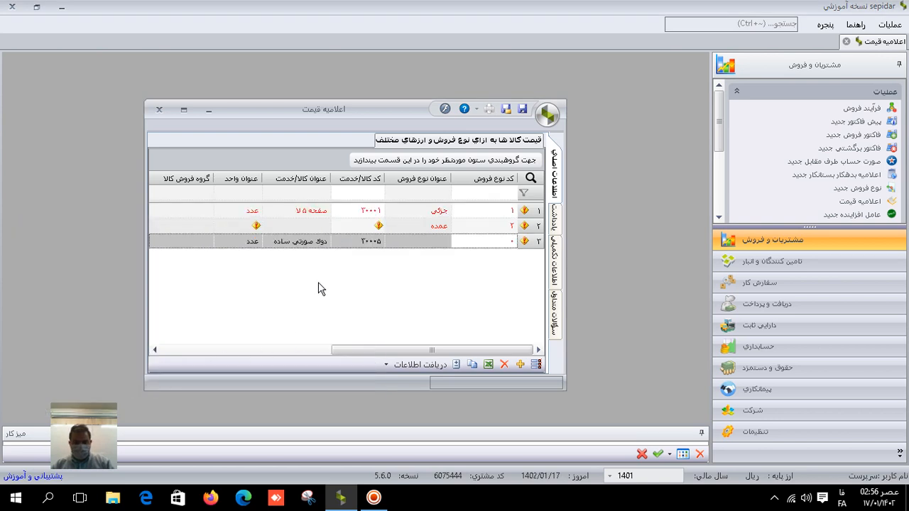
# Assign the item لیبل۱۲۵*۹۵ (30003) to the عمده row
pyautogui.click(327, 227)
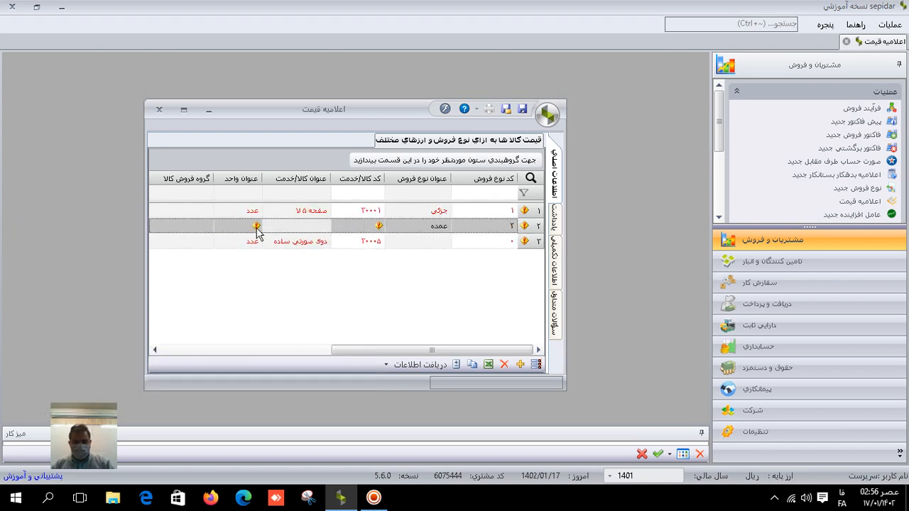
pyautogui.click(358, 224)
pyautogui.click(338, 226)
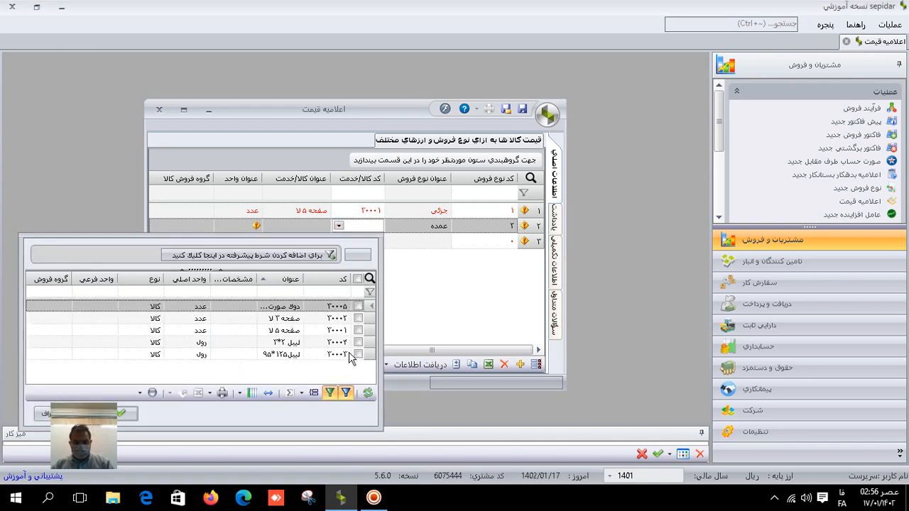
pyautogui.click(359, 355)
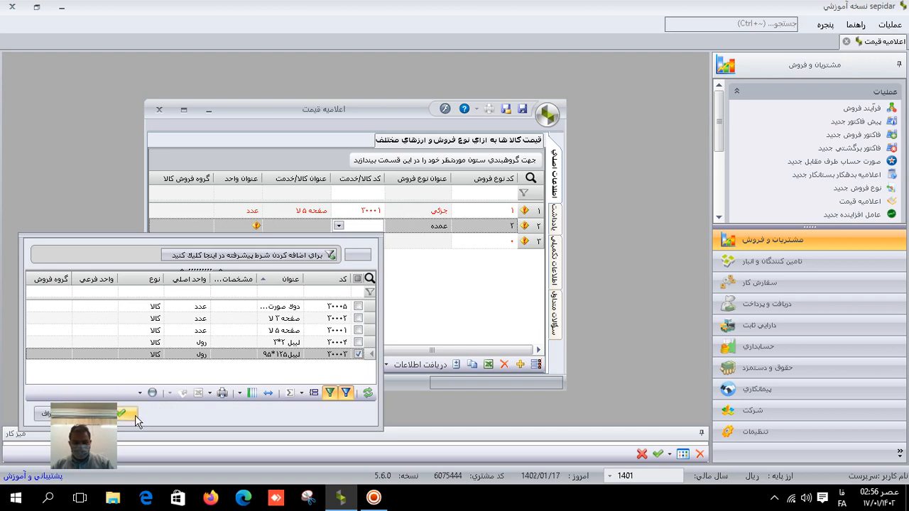
pyautogui.click(132, 412)
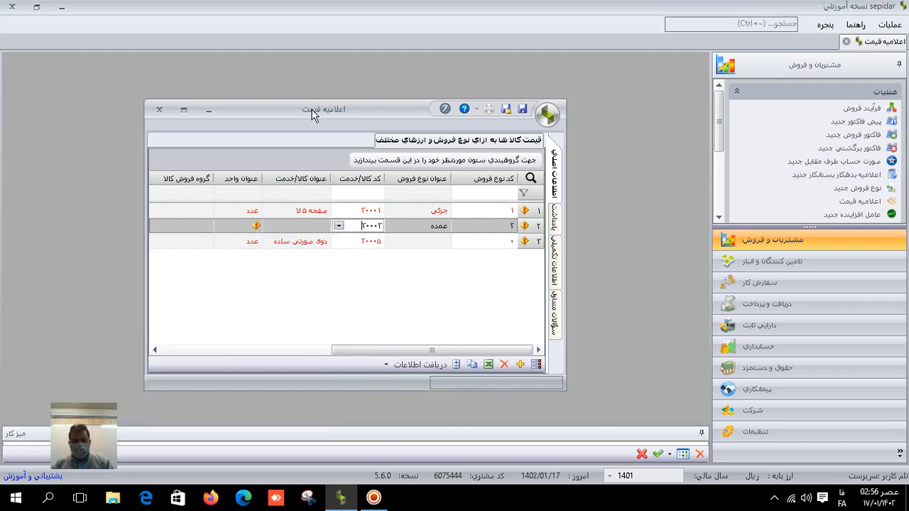
# Move the window up and step along the جزئی row to its unit column
pyautogui.moveTo(314, 110); pyautogui.dragTo(329, 83)
pyautogui.click(508, 186)
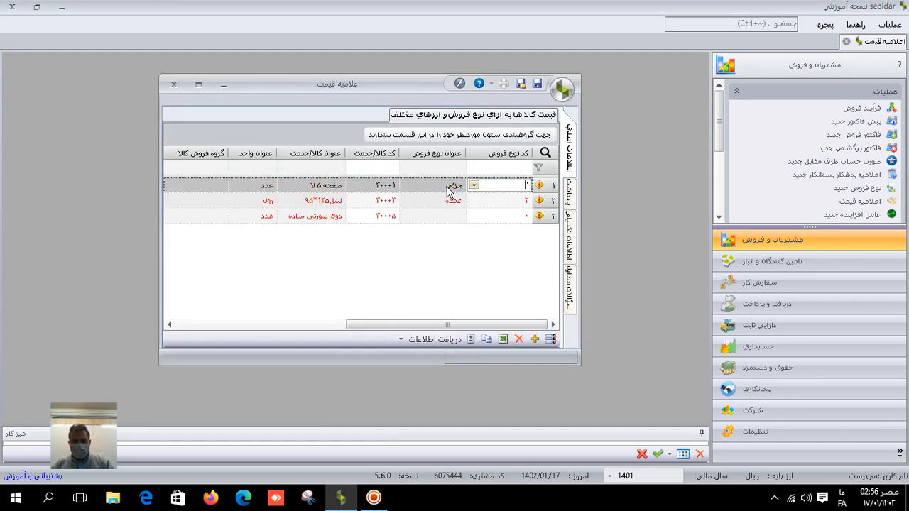
pyautogui.click(438, 188)
pyautogui.click(368, 187)
pyautogui.click(319, 188)
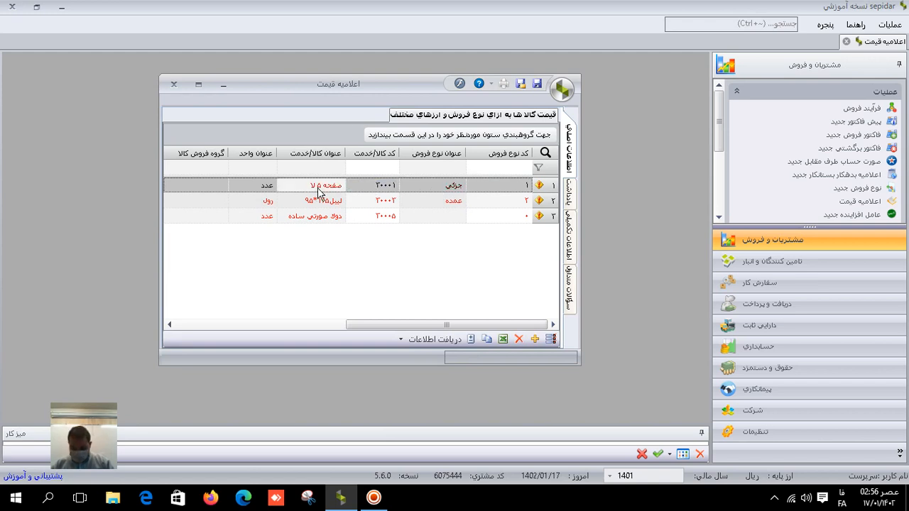
pyautogui.click(269, 188)
pyautogui.moveTo(363, 326); pyautogui.dragTo(269, 325)
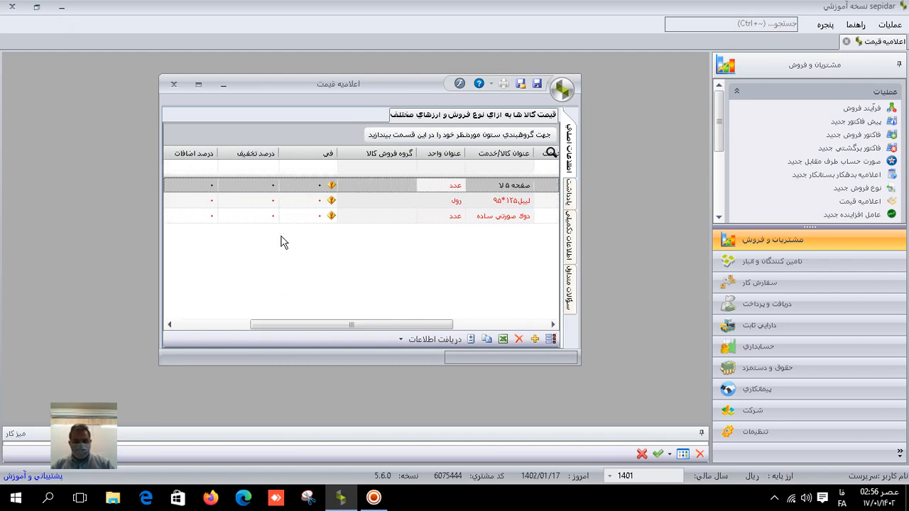
# Price the جزئی row at 8,000 and lock the عمده row's price from changes
pyautogui.click(302, 190)
pyautogui.write('8000')
pyautogui.press('Tab')
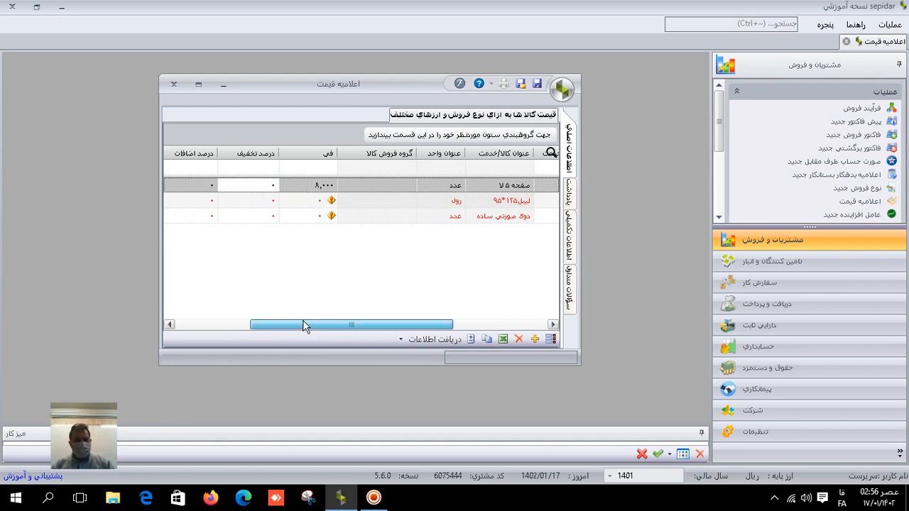
pyautogui.moveTo(303, 325); pyautogui.dragTo(203, 325)
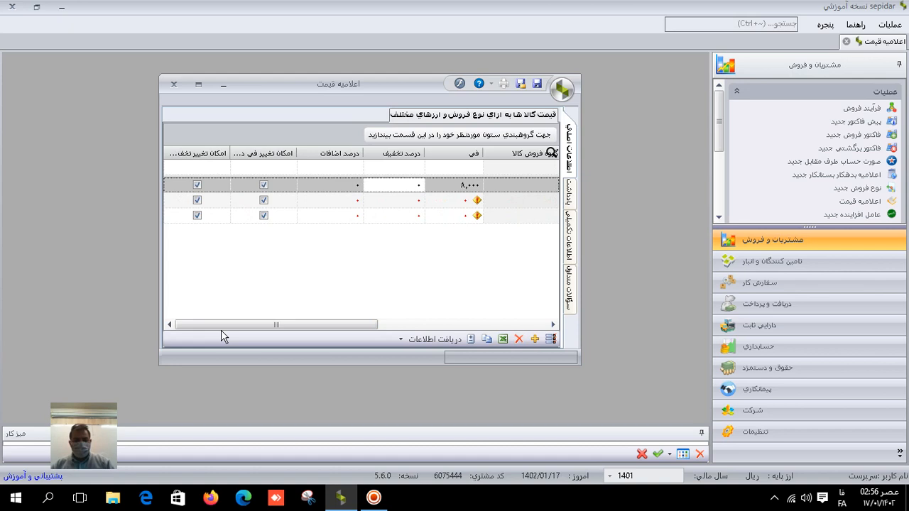
pyautogui.moveTo(366, 325); pyautogui.dragTo(536, 325)
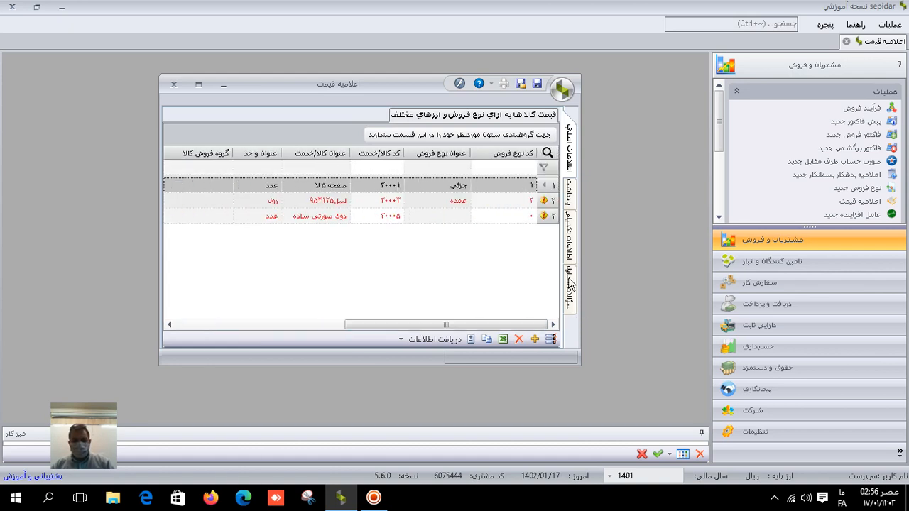
pyautogui.click(485, 205)
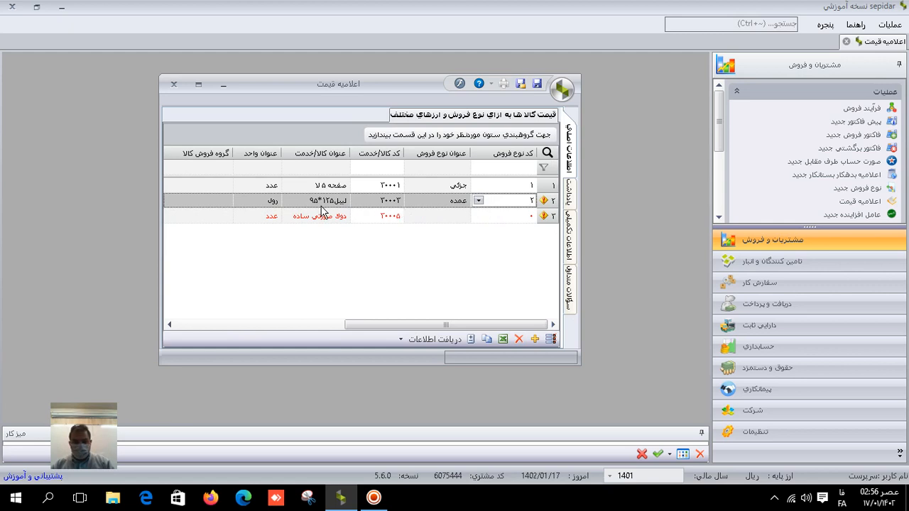
pyautogui.moveTo(355, 326); pyautogui.dragTo(274, 325)
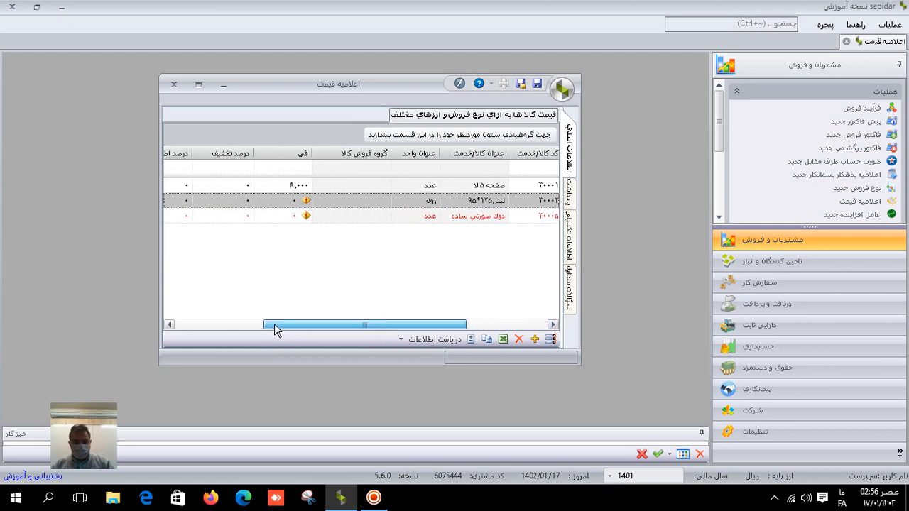
pyautogui.click(282, 199)
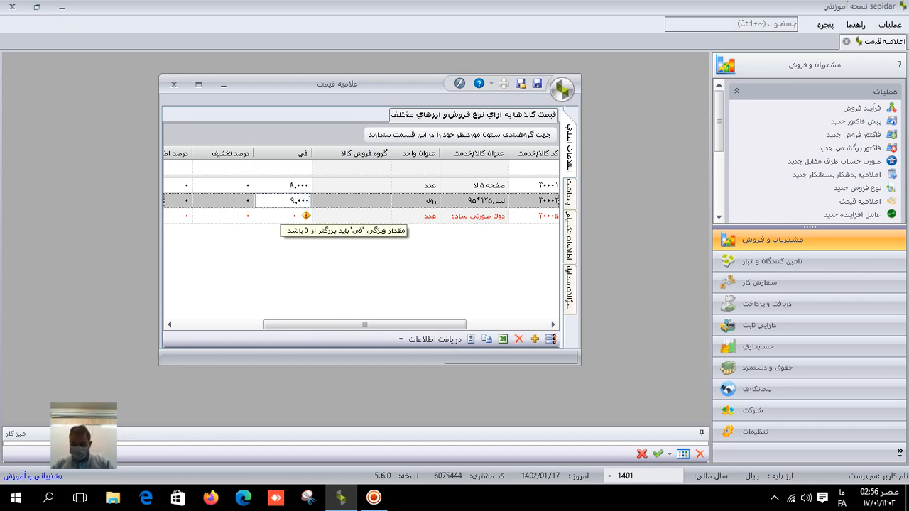
pyautogui.moveTo(310, 325); pyautogui.dragTo(200, 324)
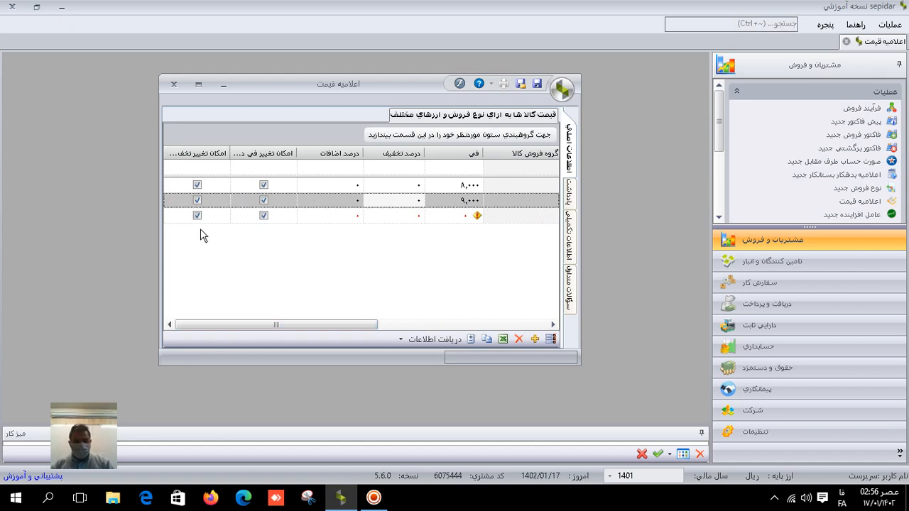
pyautogui.click(264, 201)
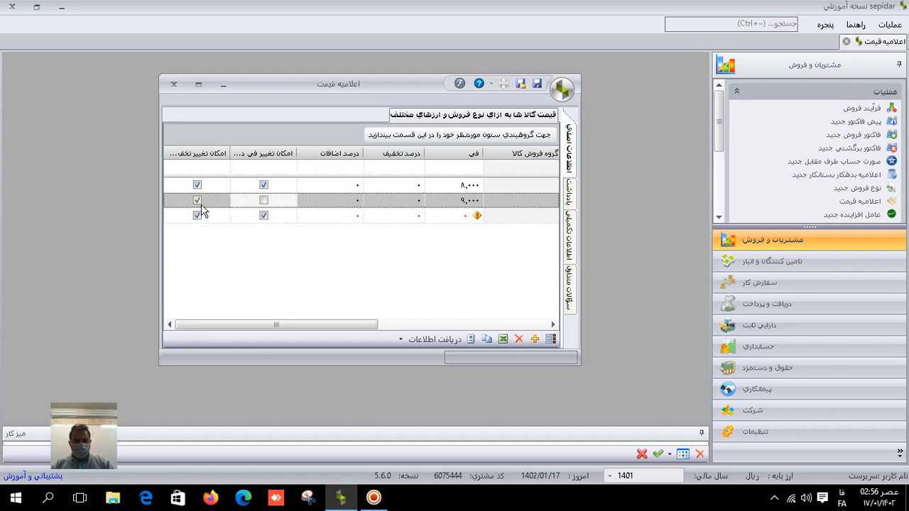
pyautogui.moveTo(240, 326); pyautogui.dragTo(568, 319)
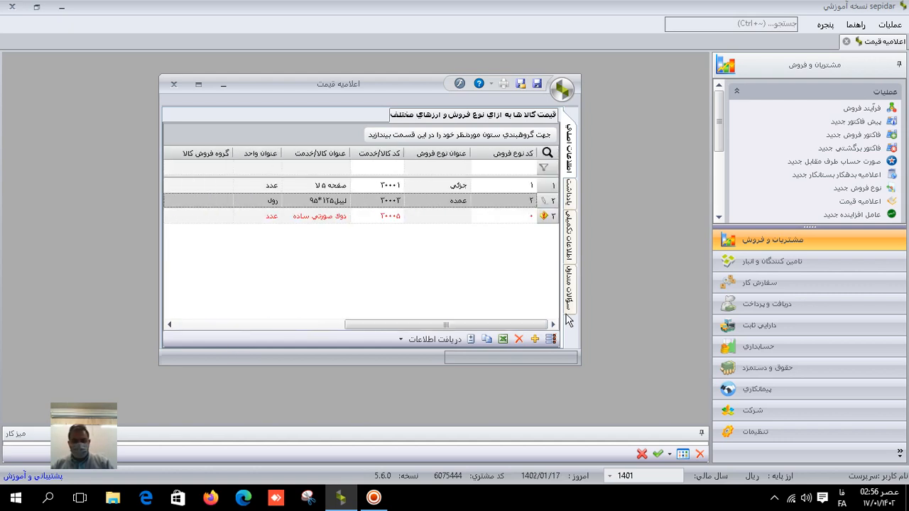
# Set the third row's sale type to جزئی
pyautogui.click(519, 217)
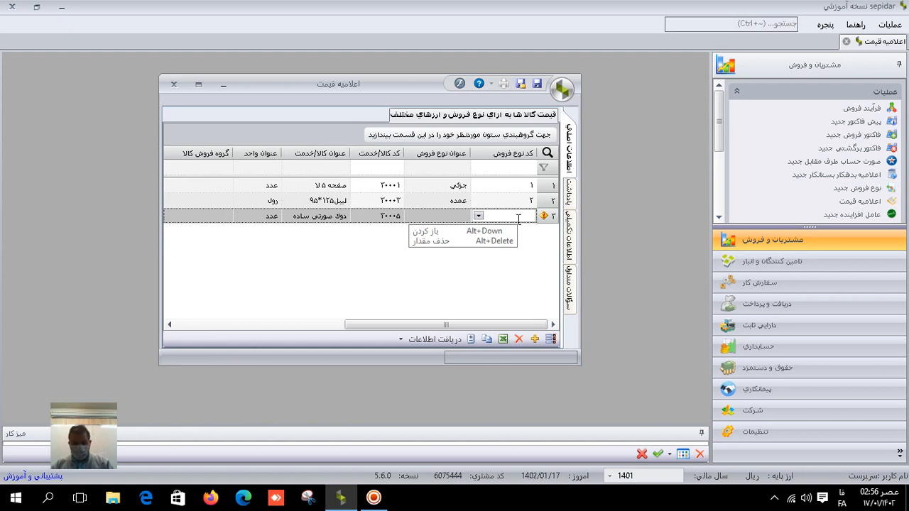
pyautogui.click(470, 220)
pyautogui.click(505, 218)
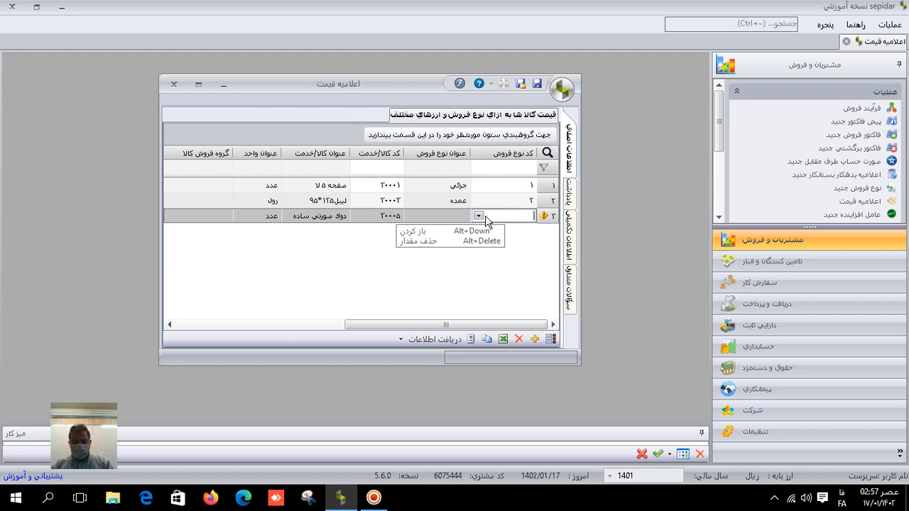
pyautogui.click(479, 215)
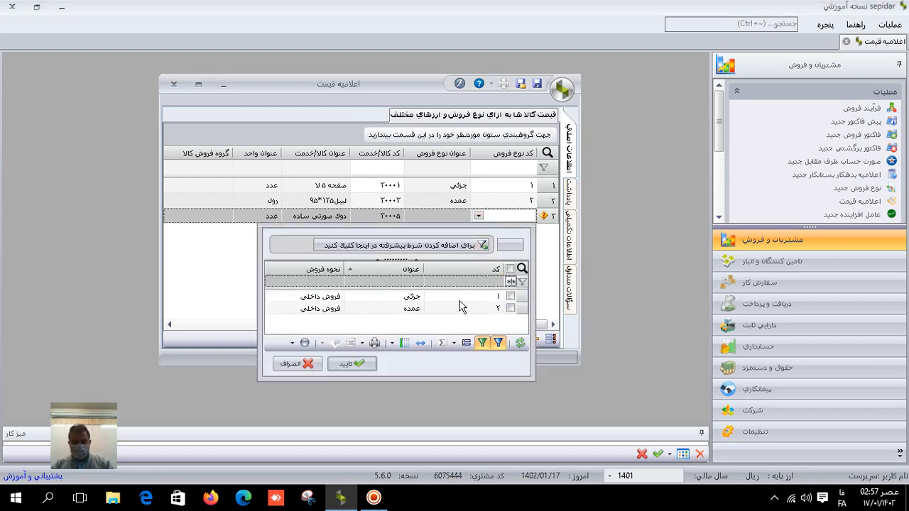
pyautogui.click(513, 298)
pyautogui.click(352, 364)
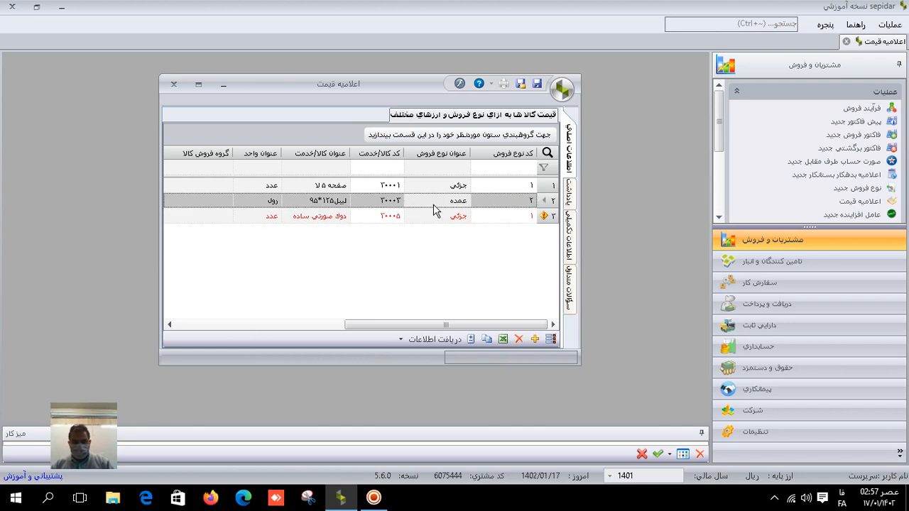
# Enter a unit price of 11,000 for the third row
pyautogui.click(402, 220)
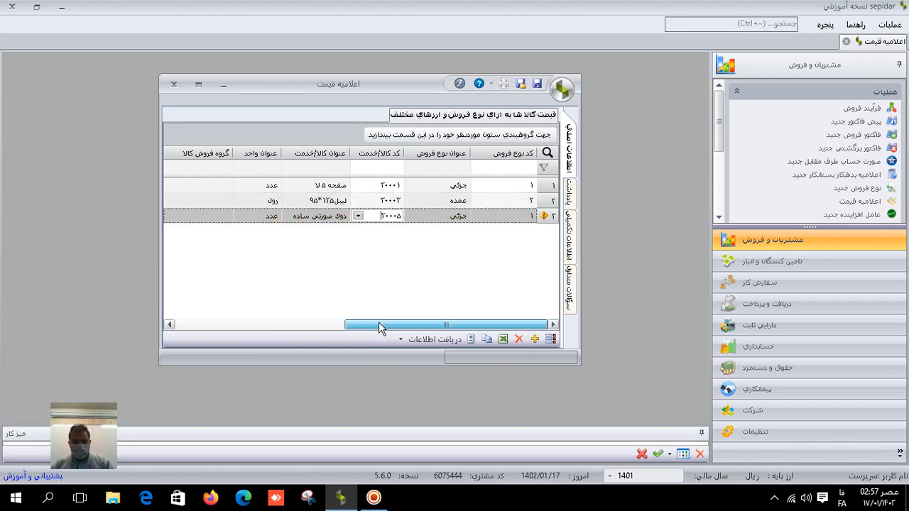
pyautogui.moveTo(386, 326); pyautogui.dragTo(250, 328)
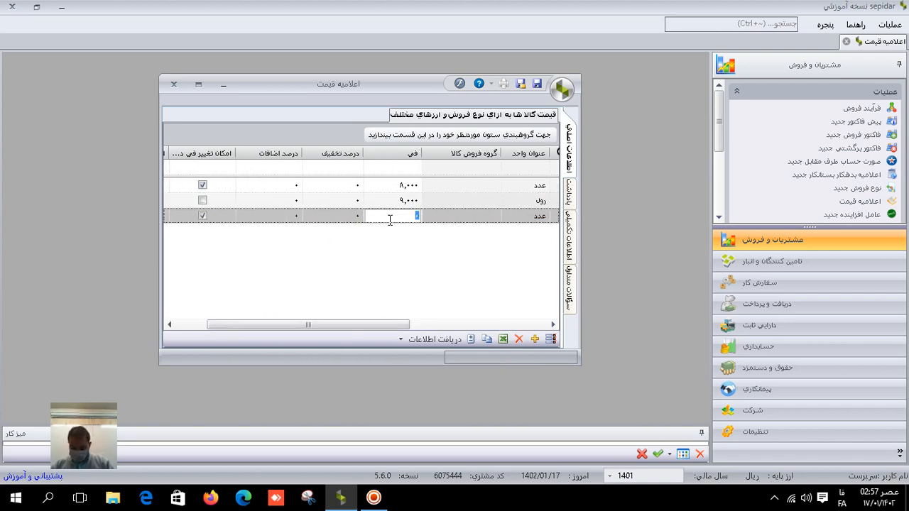
pyautogui.write('11000')
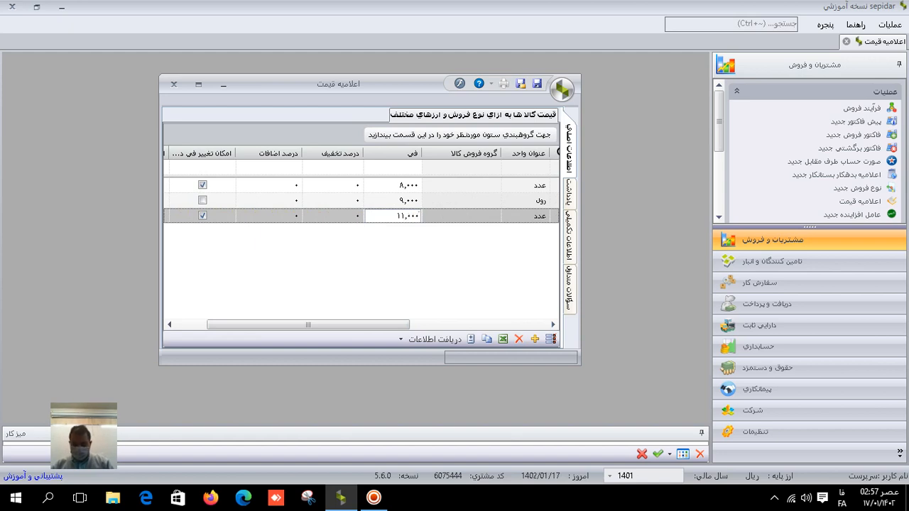
pyautogui.press('Tab')
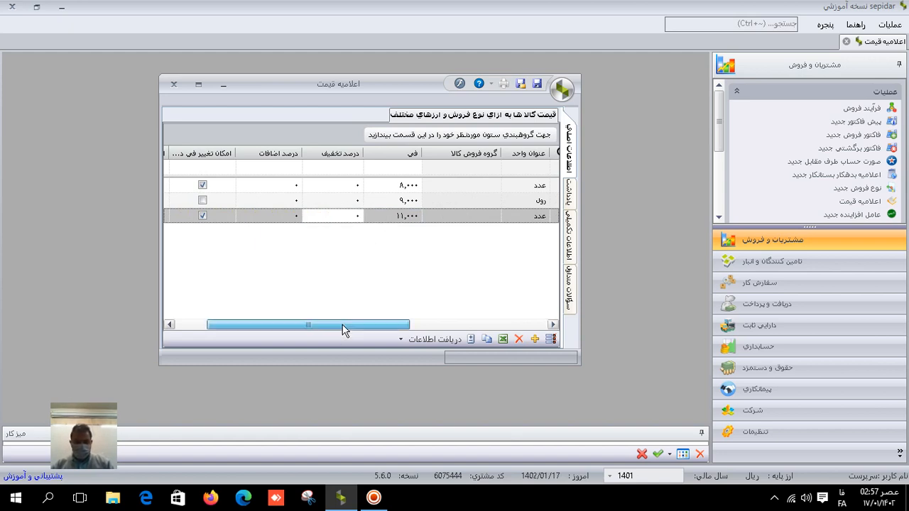
pyautogui.moveTo(340, 325); pyautogui.dragTo(237, 310)
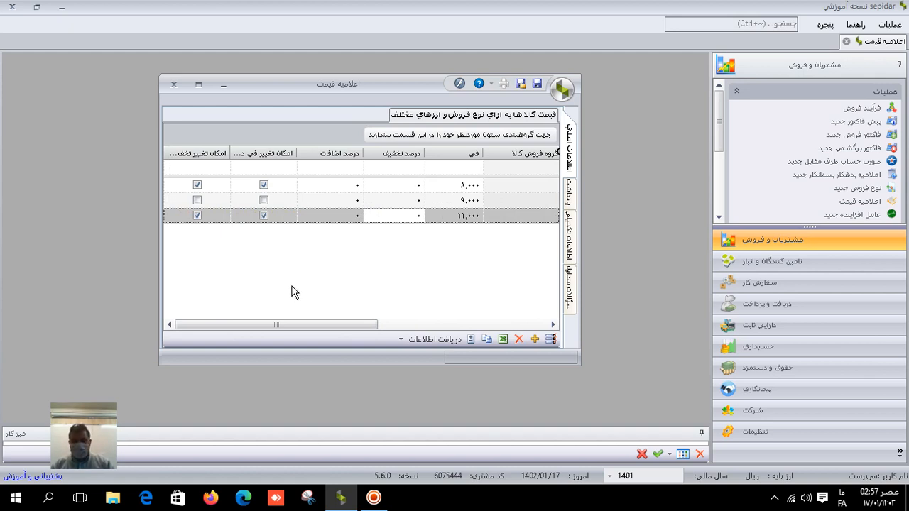
# Save and close the price notice, then start a new warehouse receipt under Suppliers & Warehouse
pyautogui.click(516, 81)
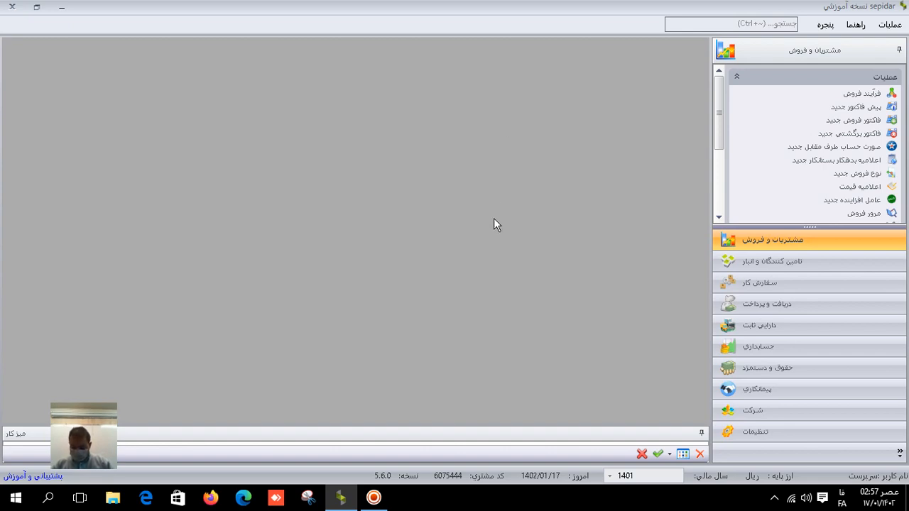
pyautogui.click(794, 264)
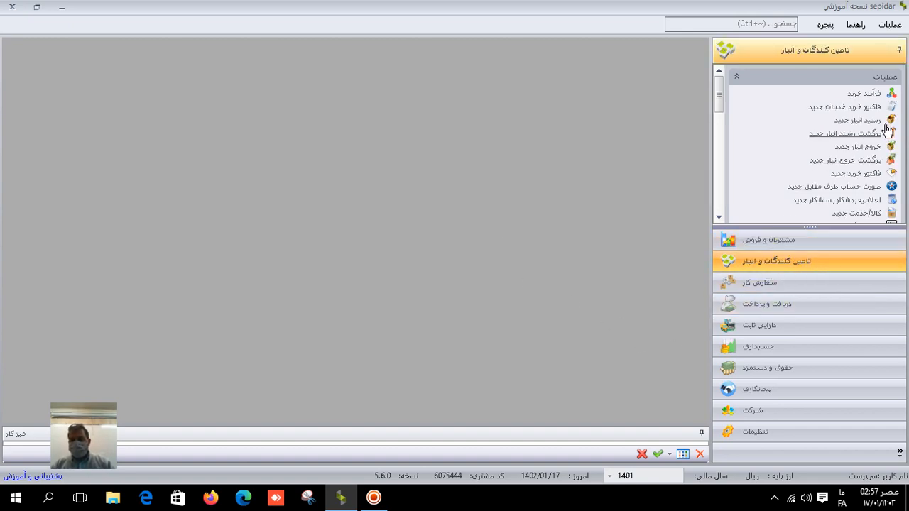
pyautogui.click(860, 122)
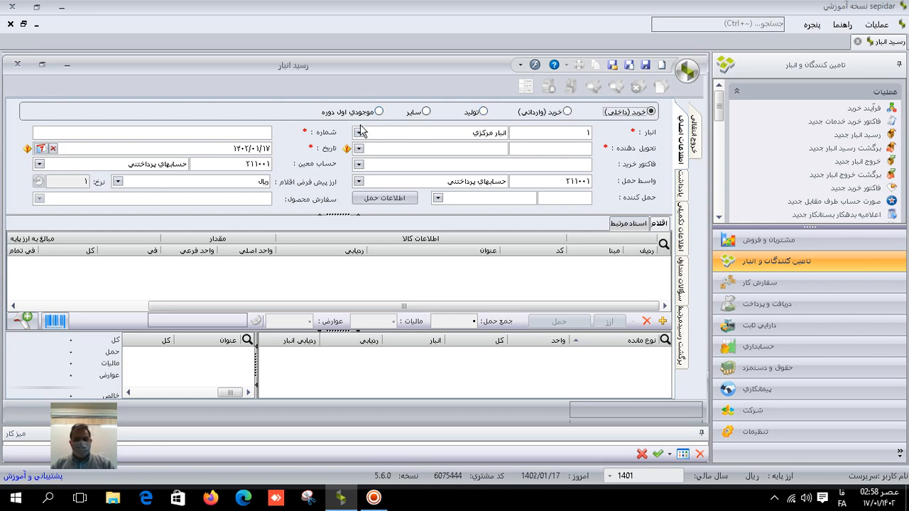
# Set supplier تندیس نوین آفرینش, receipt number 1224 and date 1401/10/08
pyautogui.click(362, 150)
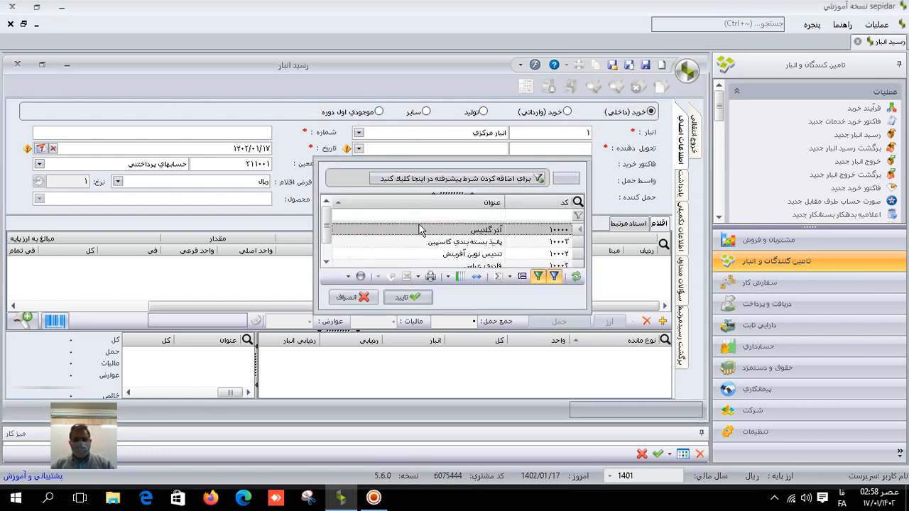
pyautogui.click(446, 255)
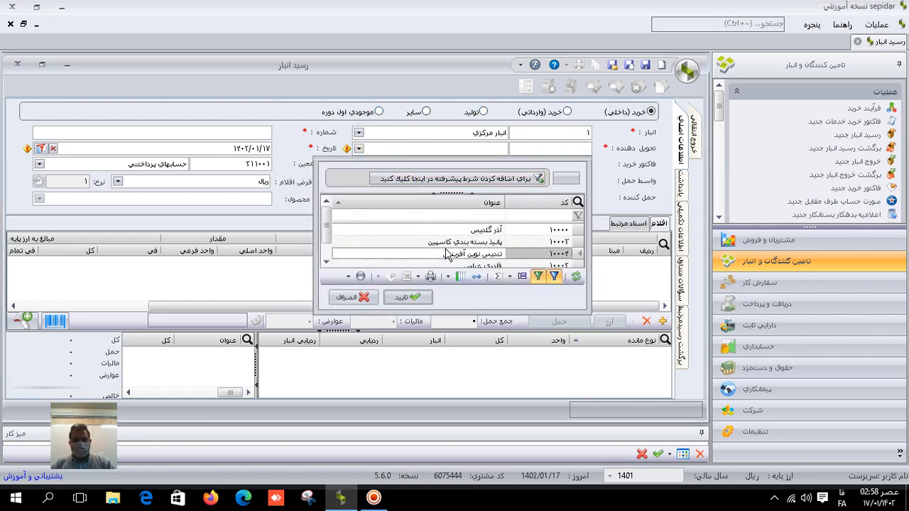
pyautogui.click(425, 297)
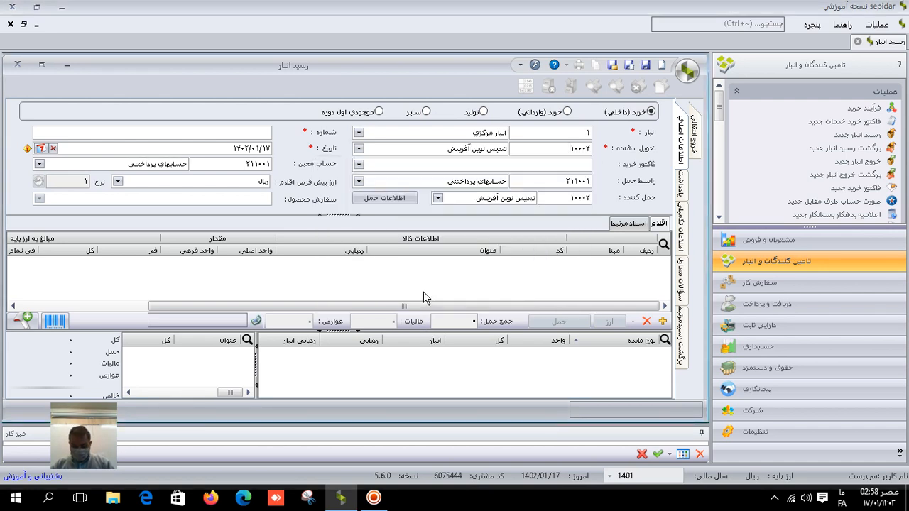
pyautogui.click(240, 132)
pyautogui.write('1224')
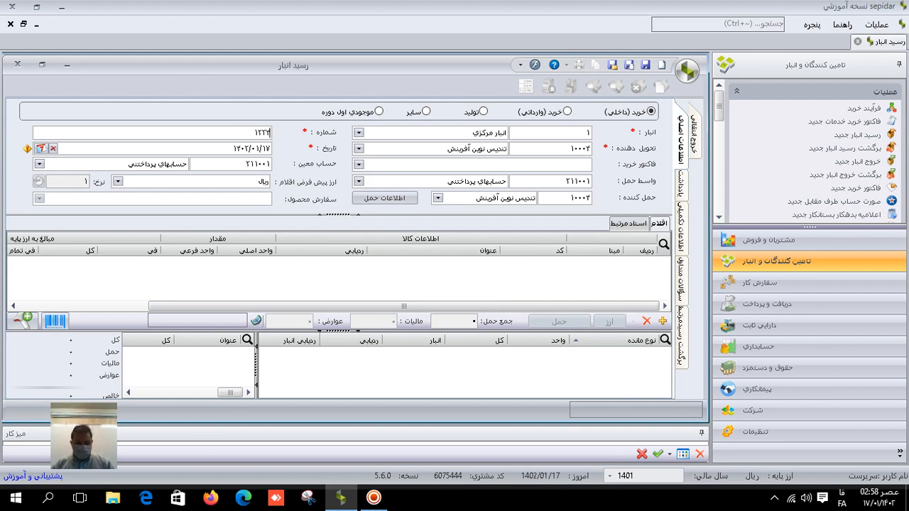
pyautogui.press('Tab')
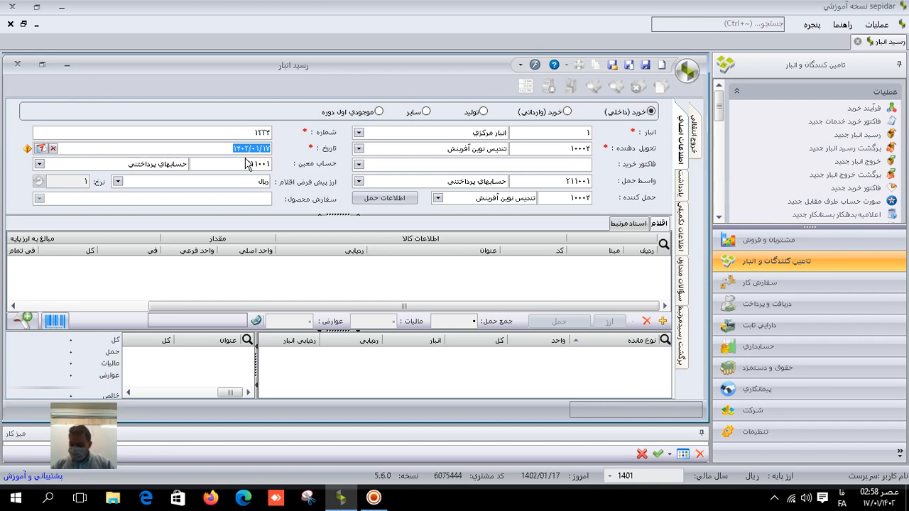
pyautogui.write('14011008')
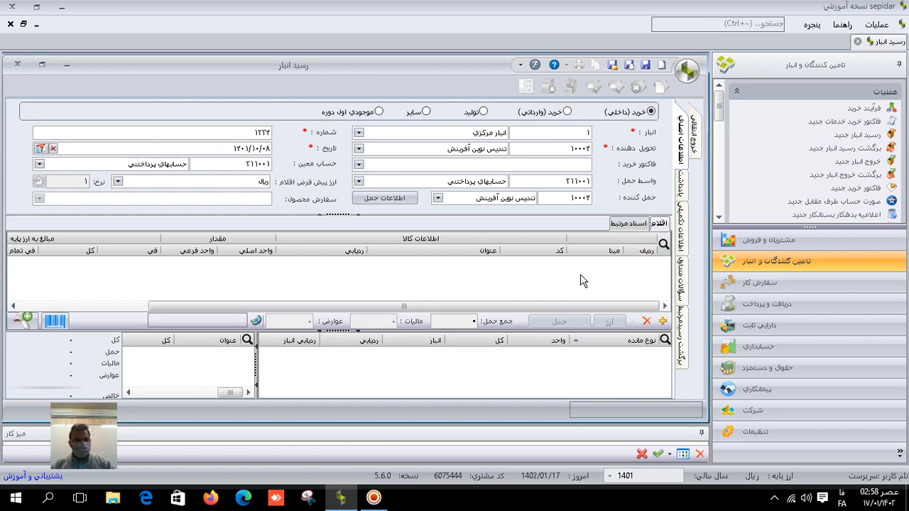
# Re-confirm supplier تندیس نوین آفرینش and add the first empty item row
pyautogui.click(459, 150)
pyautogui.click(358, 149)
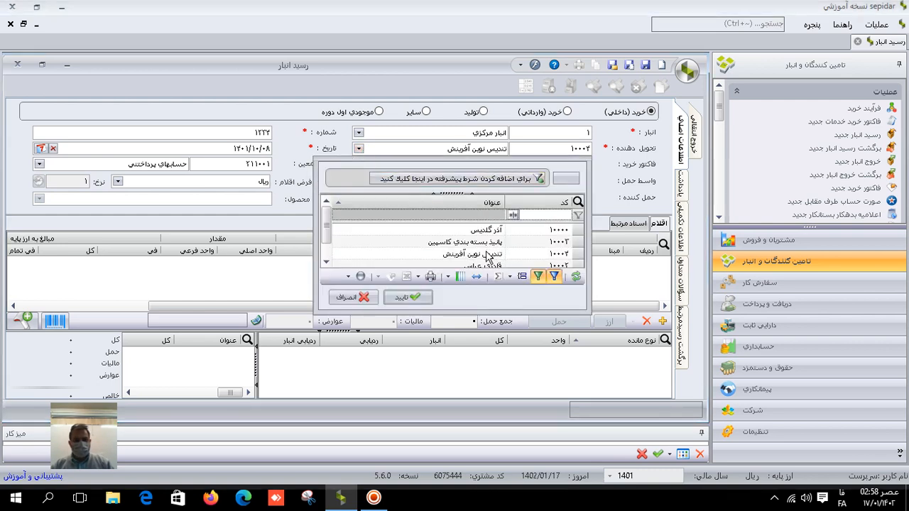
pyautogui.click(489, 254)
pyautogui.click(410, 296)
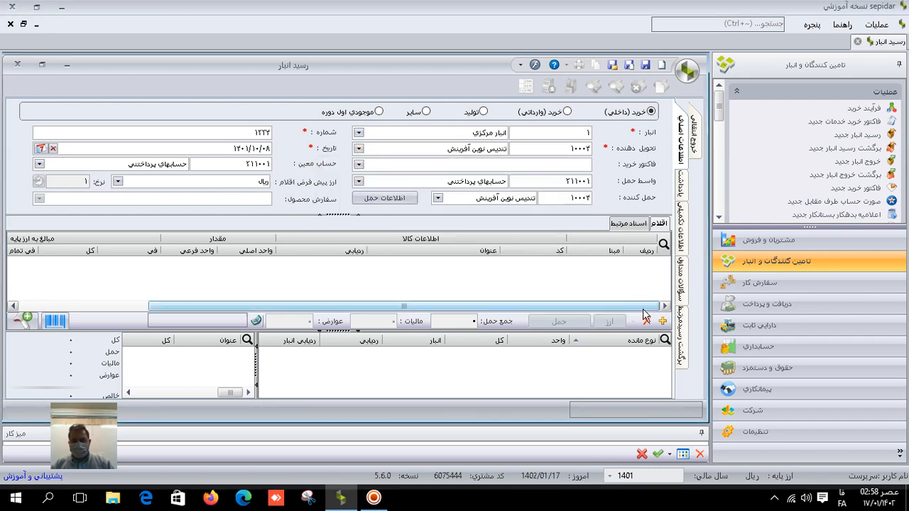
pyautogui.click(664, 322)
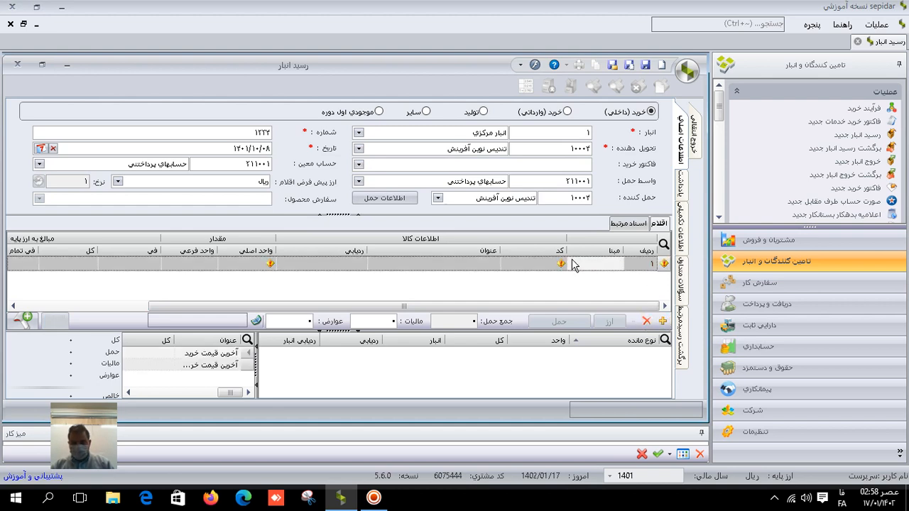
# Pick products 20001 صفحه ۵ لا and 20005 دوك صورتي ساده for the receipt's item rows
pyautogui.click(532, 266)
pyautogui.click(508, 264)
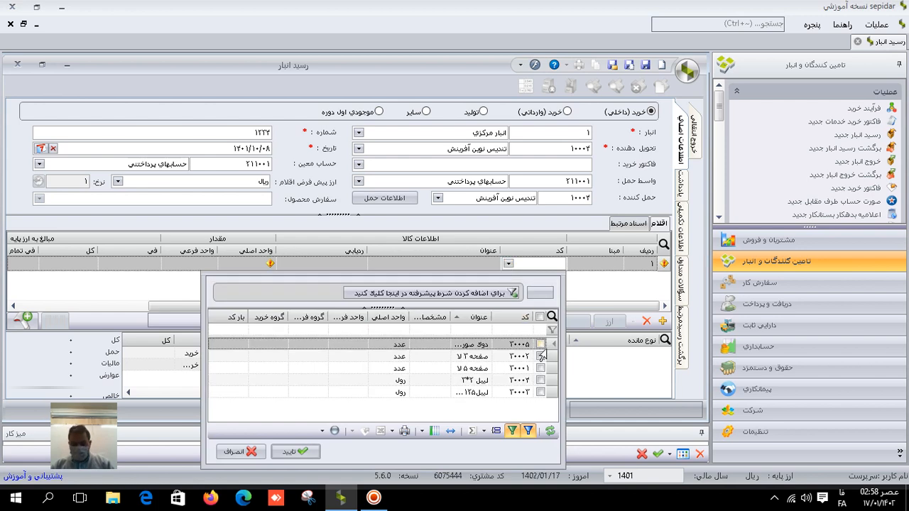
pyautogui.click(541, 357)
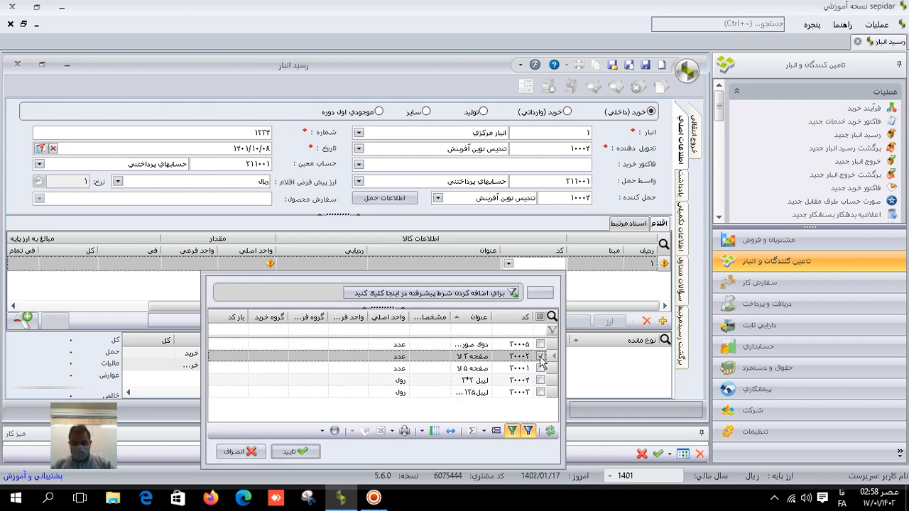
pyautogui.click(541, 368)
pyautogui.moveTo(453, 317); pyautogui.dragTo(404, 317)
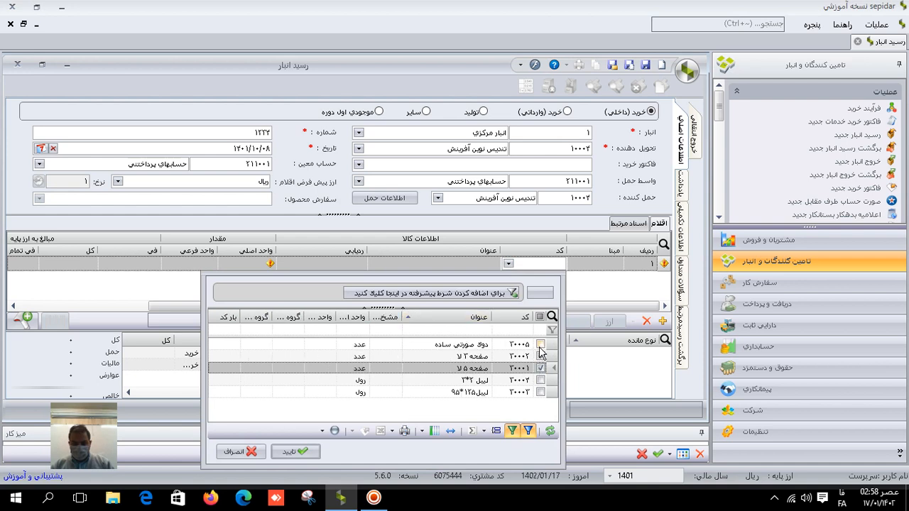
pyautogui.click(541, 343)
pyautogui.click(295, 451)
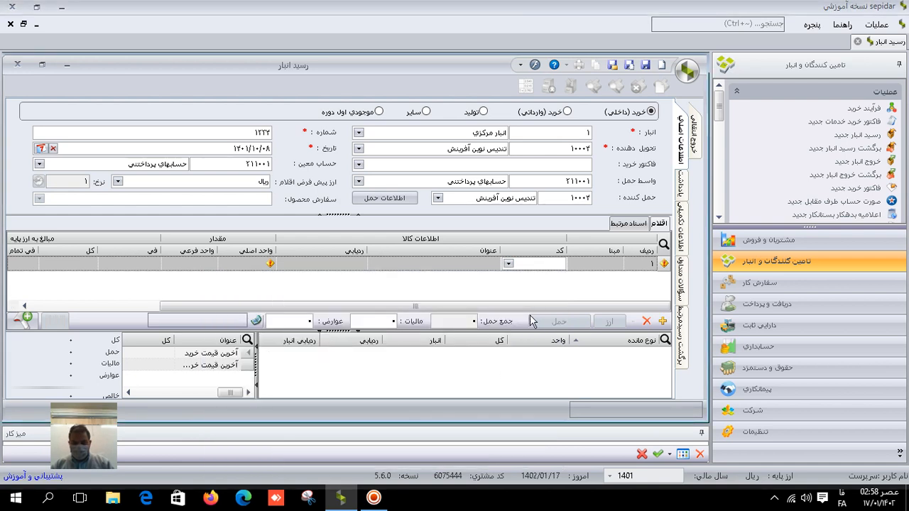
# Enter 400 units at 18,000 on the first line and clear the tax amount
pyautogui.click(318, 269)
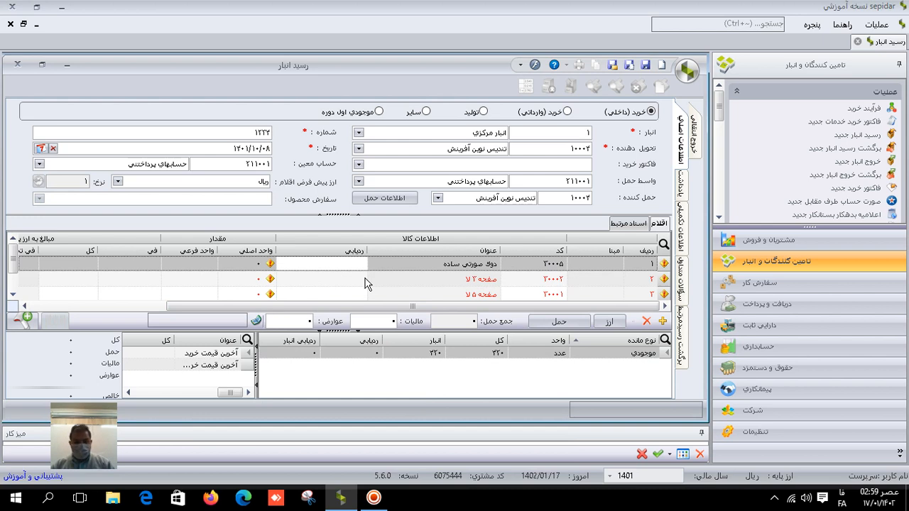
pyautogui.click(252, 266)
pyautogui.write('4000')
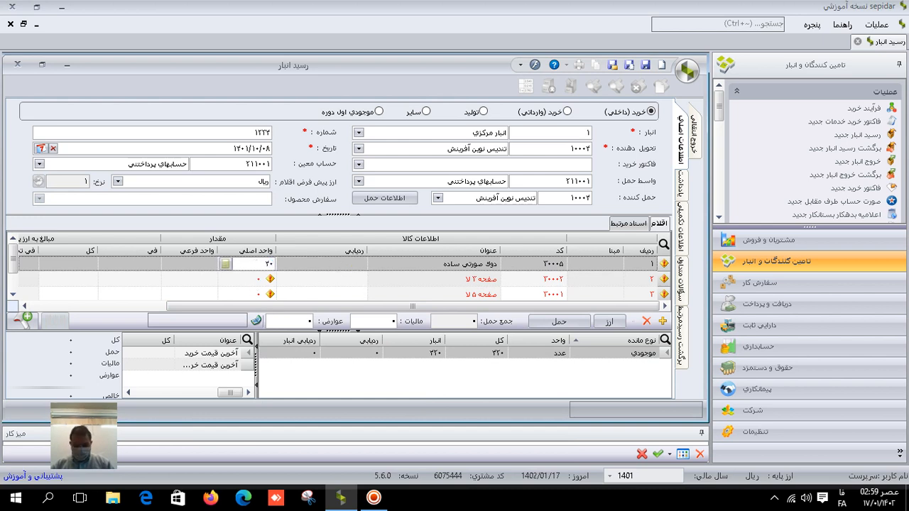
pyautogui.press('BackSpace')
pyautogui.press('Return')
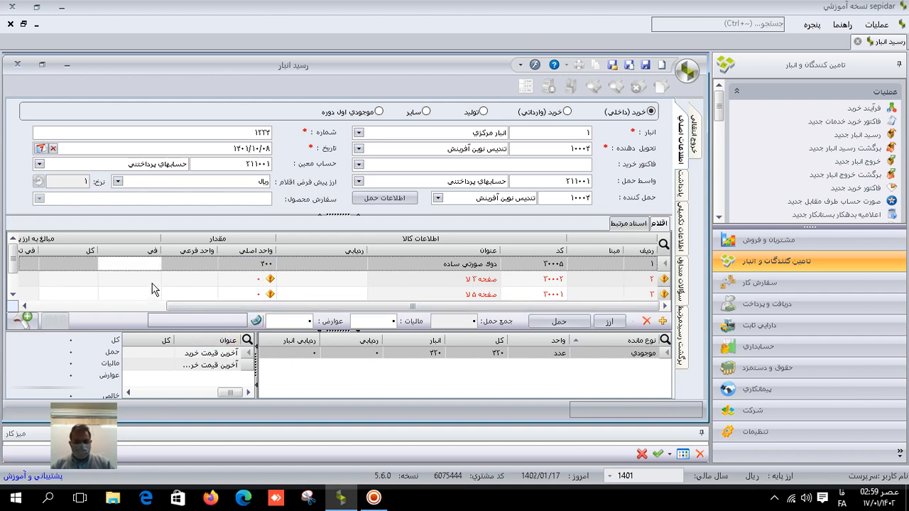
pyautogui.write('18000')
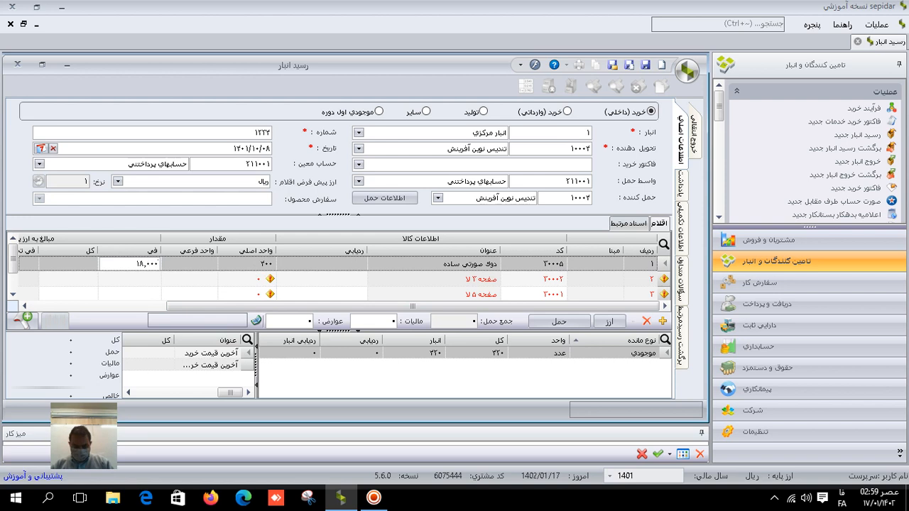
pyautogui.press('Return')
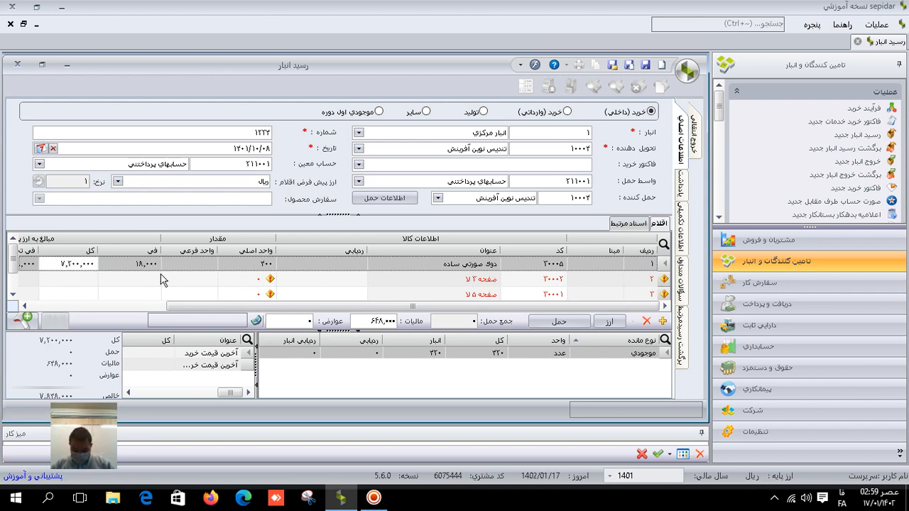
pyautogui.moveTo(202, 306); pyautogui.dragTo(34, 307)
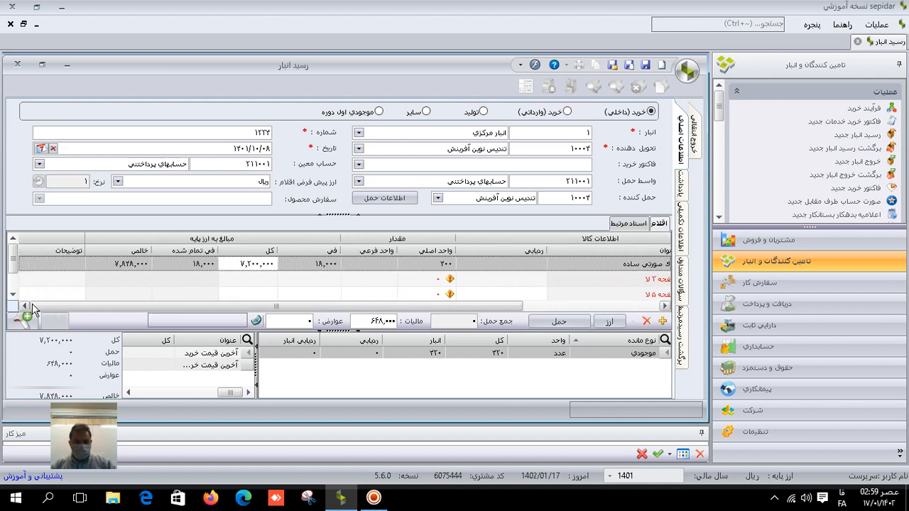
pyautogui.click(376, 321)
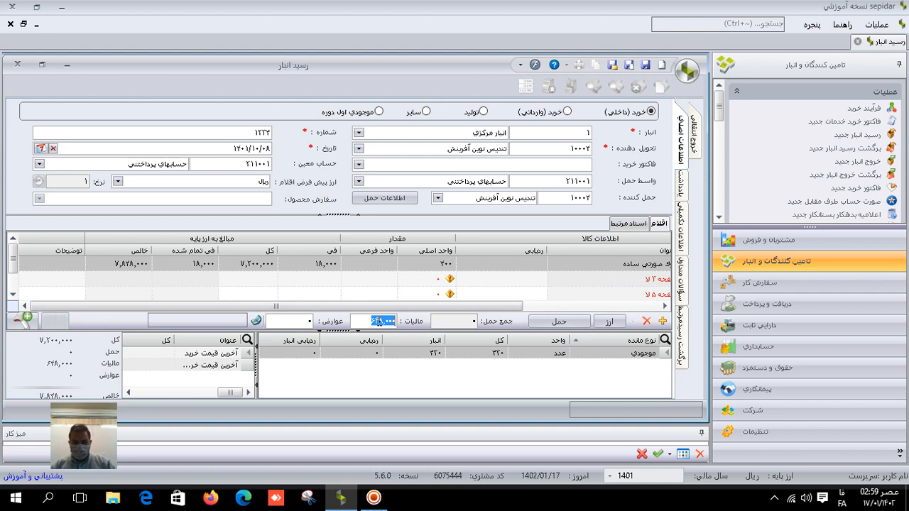
pyautogui.press('BackSpace')
# Enter quantities 200 and 300 at 20,000 each on lines two and three
pyautogui.click(526, 284)
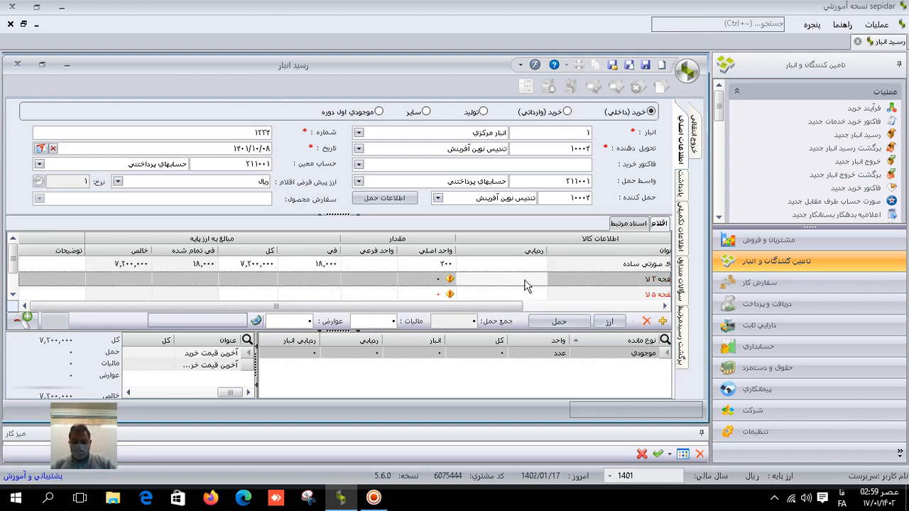
pyautogui.click(420, 278)
pyautogui.write('200')
pyautogui.press('Return')
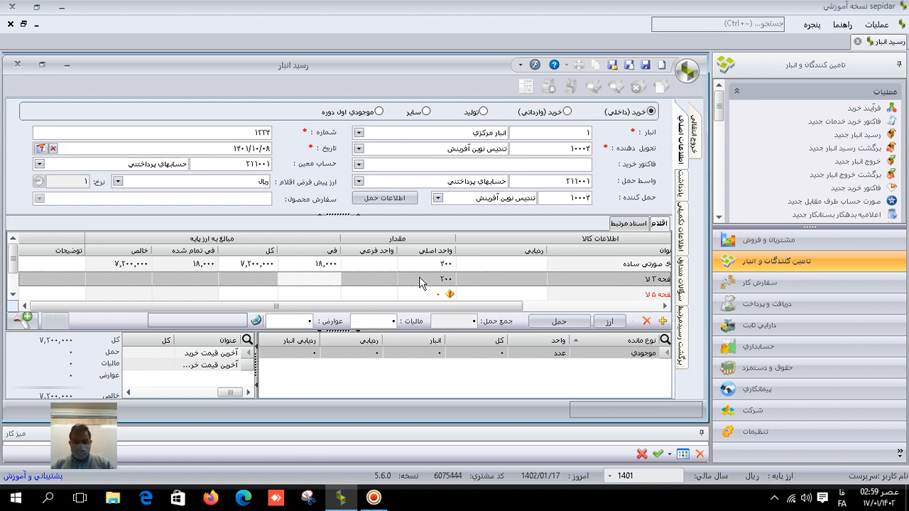
pyautogui.write('20000')
pyautogui.press('Return')
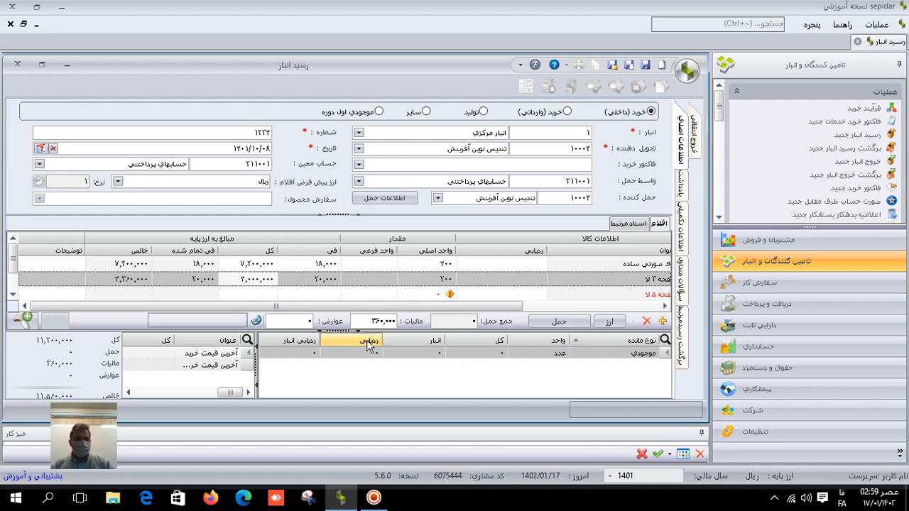
pyautogui.click(523, 294)
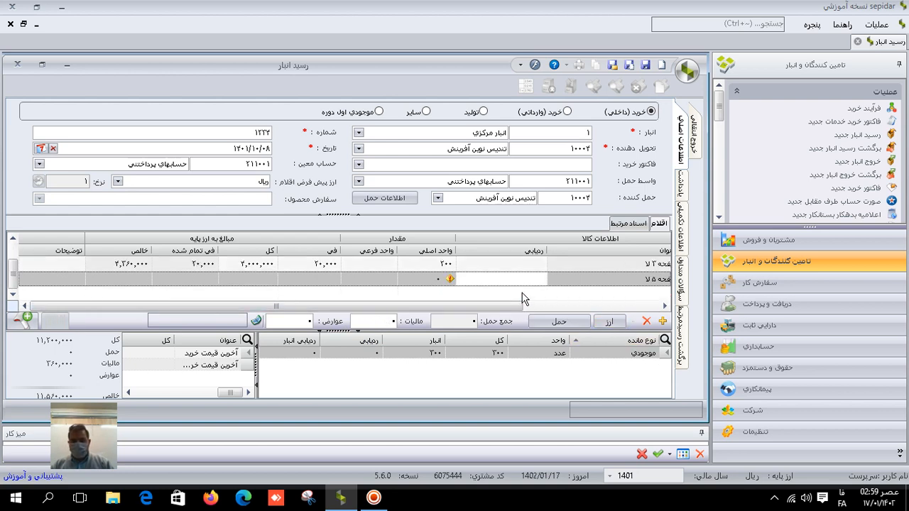
pyautogui.click(446, 279)
pyautogui.write('300')
pyautogui.press('Return')
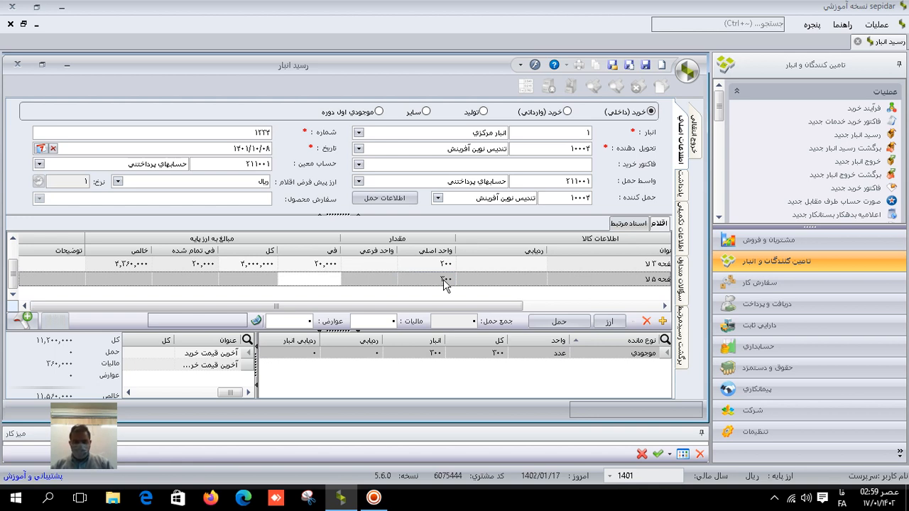
pyautogui.write('20000')
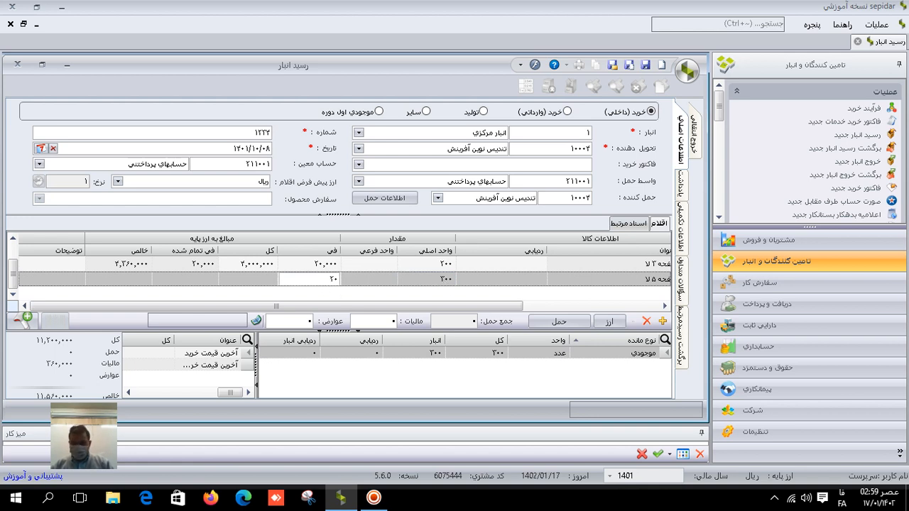
pyautogui.press('Return')
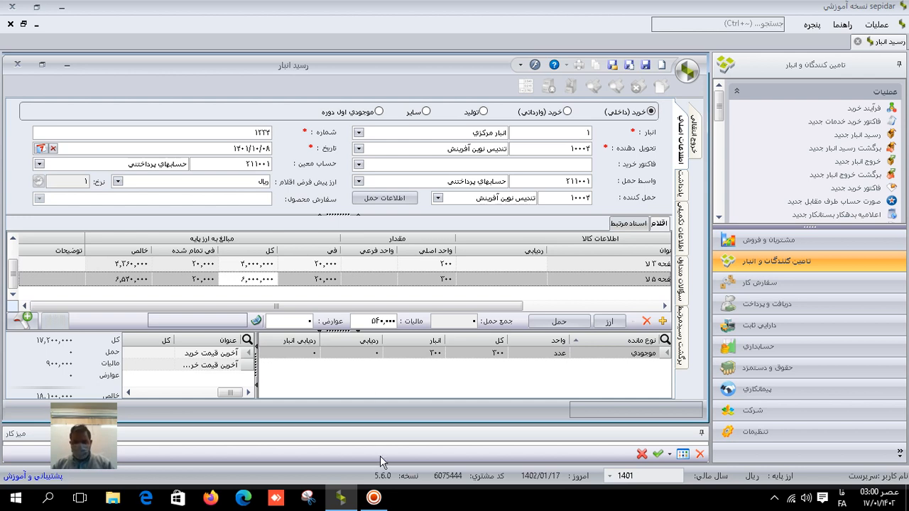
# Save the رسید انبار warehouse receipt and close its window
pyautogui.click(611, 65)
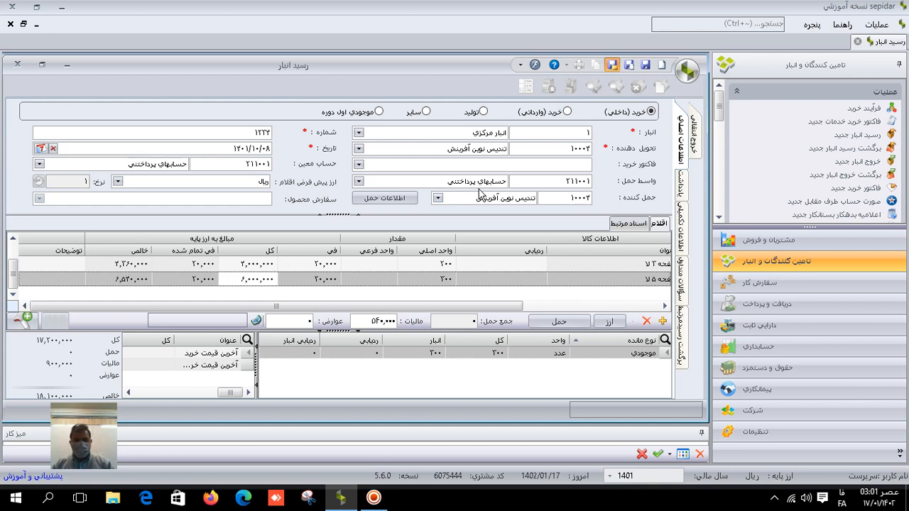
pyautogui.click(17, 65)
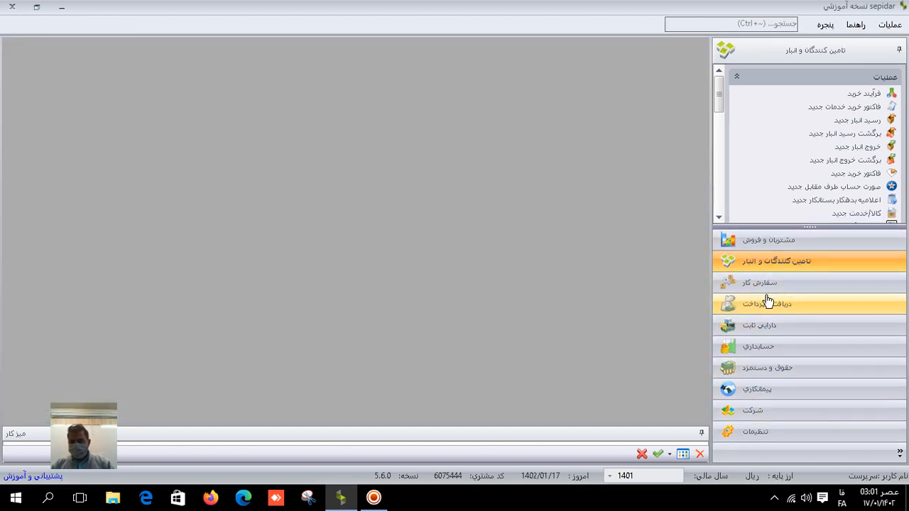
# From the customers and sales operations, start a new debit/credit notice
pyautogui.click(769, 243)
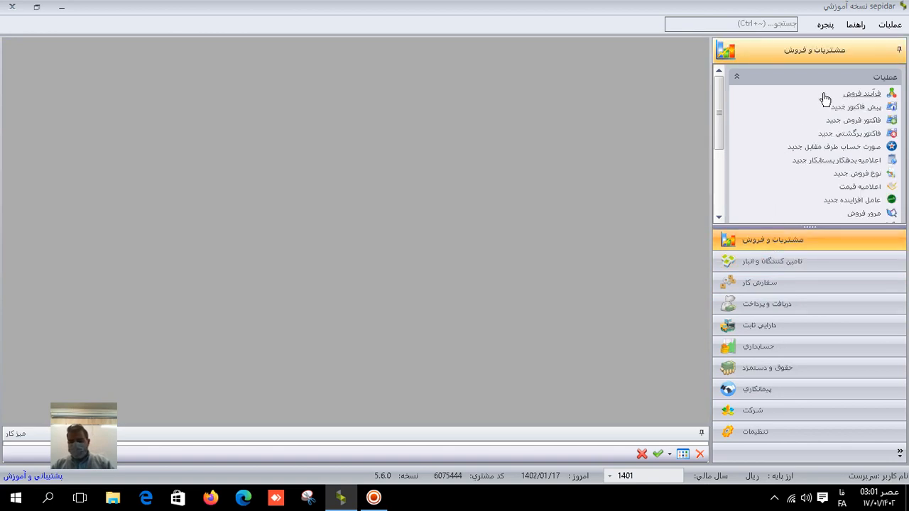
pyautogui.click(803, 160)
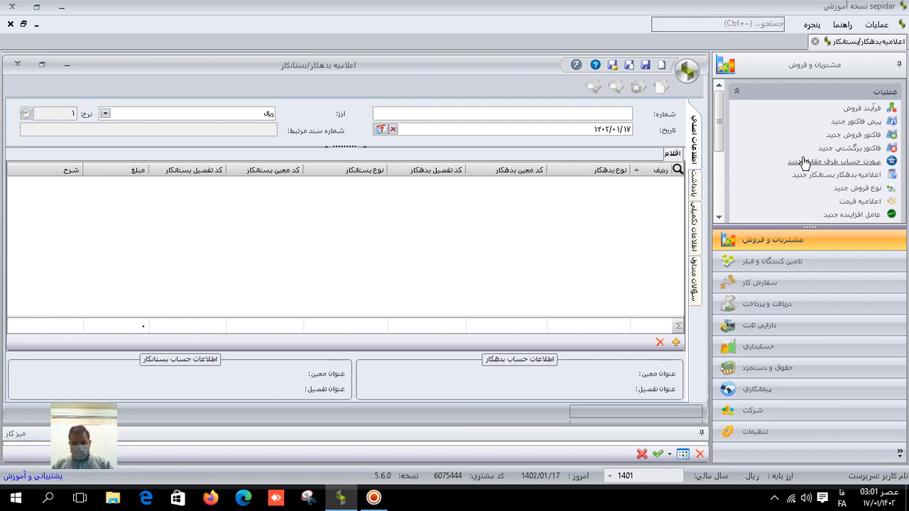
# Number the notice 122, date it 1401/10/09, and add its first line
pyautogui.write('122')
pyautogui.press('Tab')
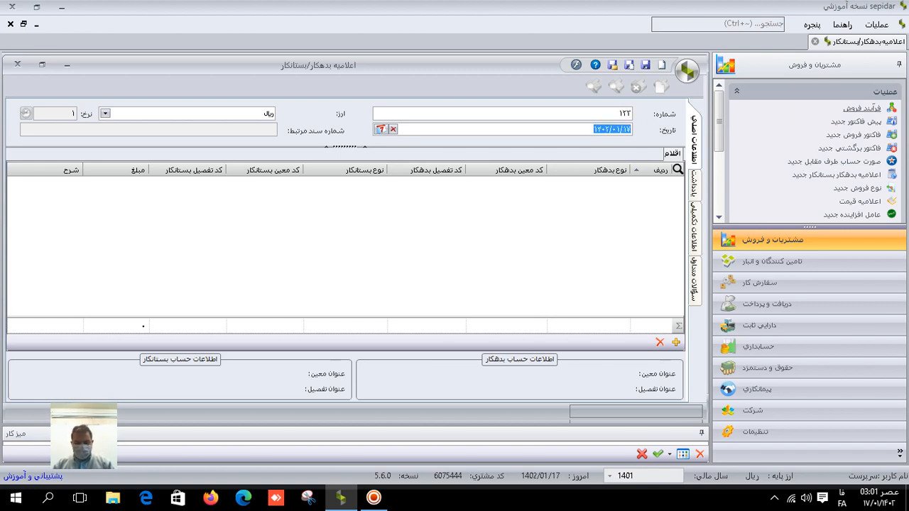
pyautogui.write('14011009')
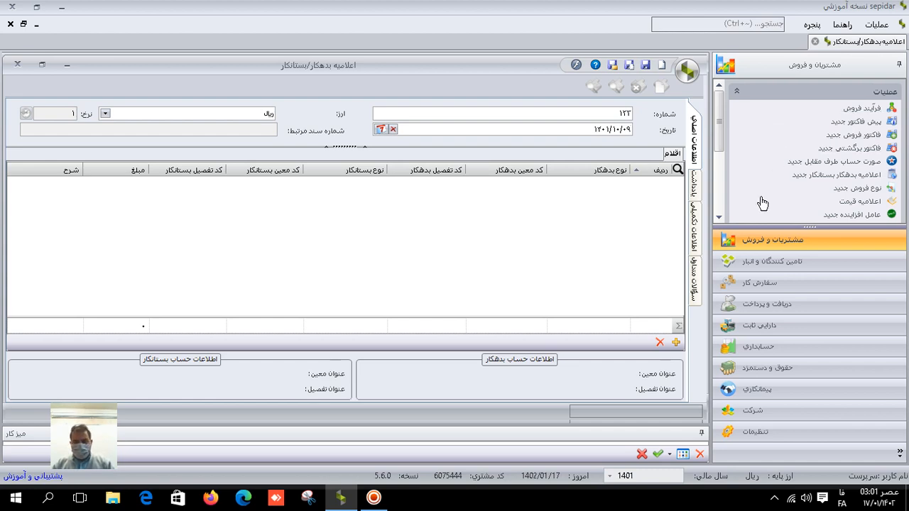
pyautogui.click(675, 342)
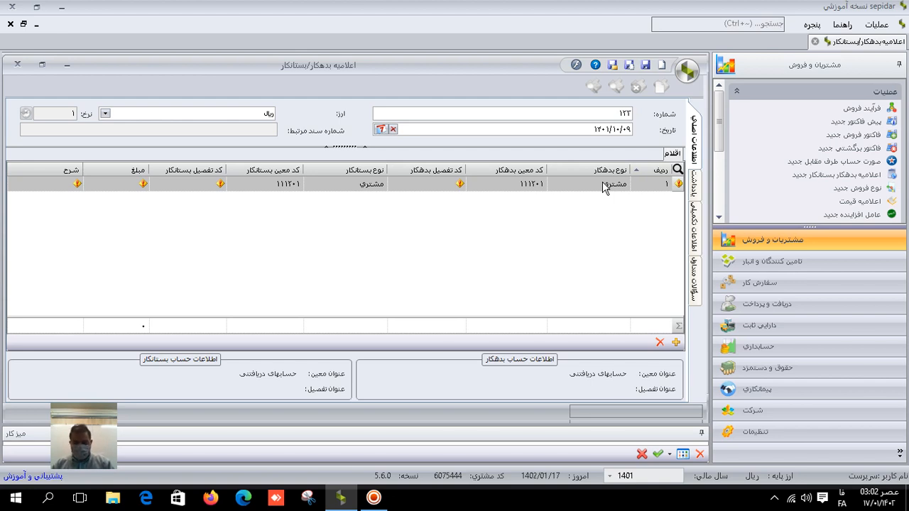
# Set the line's debtor detail to customer 10004
pyautogui.click(433, 189)
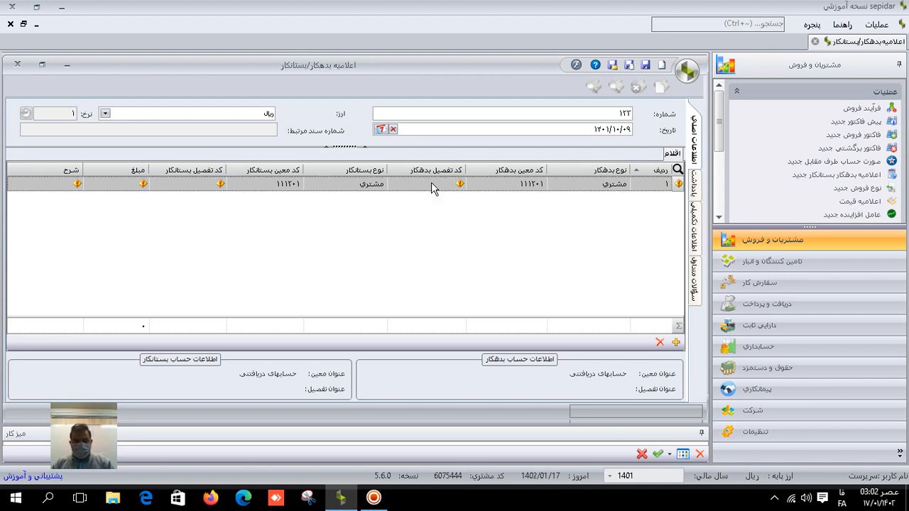
pyautogui.click(396, 185)
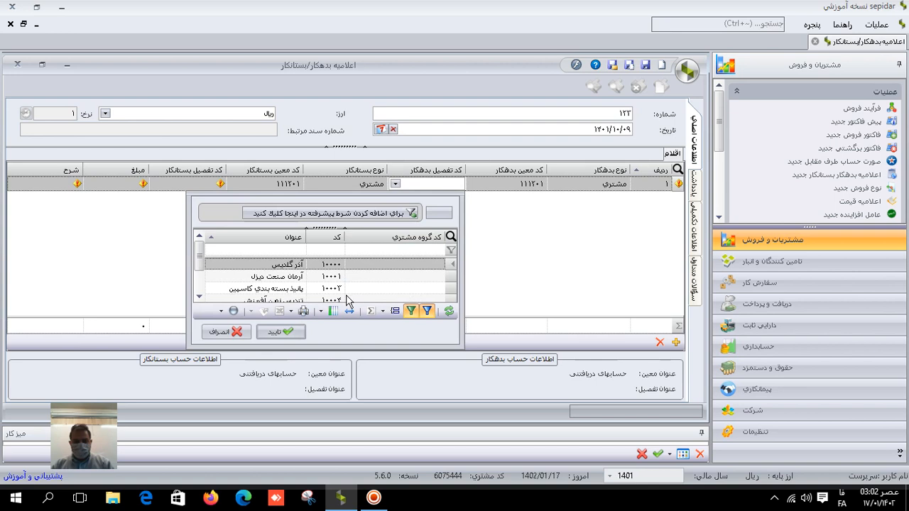
pyautogui.scroll(-1, 294, 299)
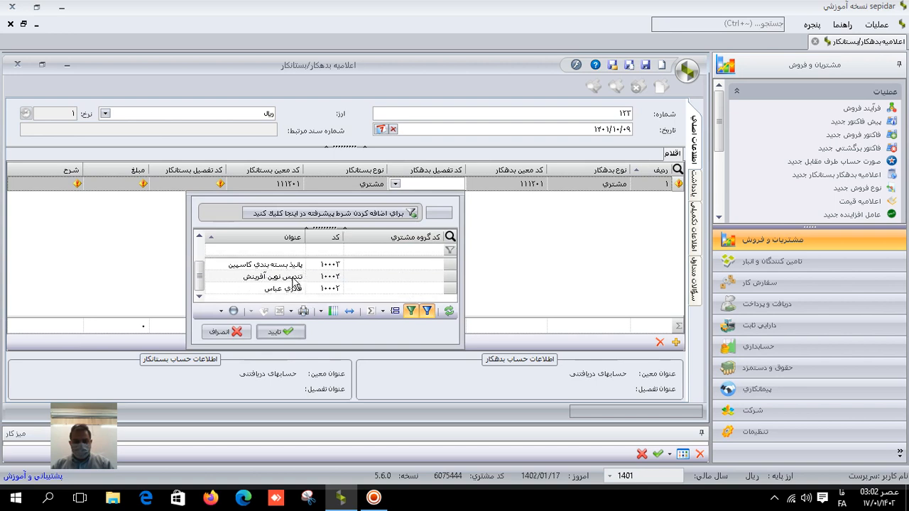
pyautogui.click(294, 277)
pyautogui.click(280, 332)
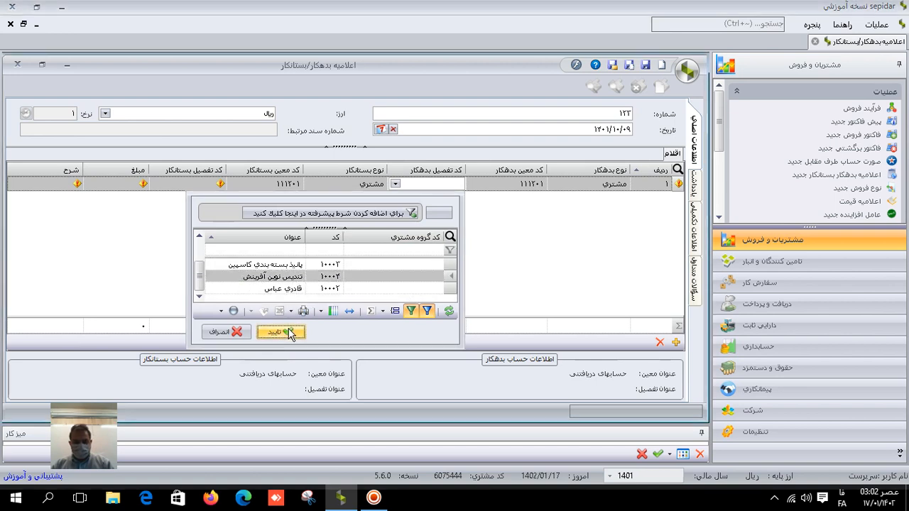
# Make the creditor type تامین کننده and pick supplier 10000 as creditor detail
pyautogui.click(291, 185)
pyautogui.click(316, 186)
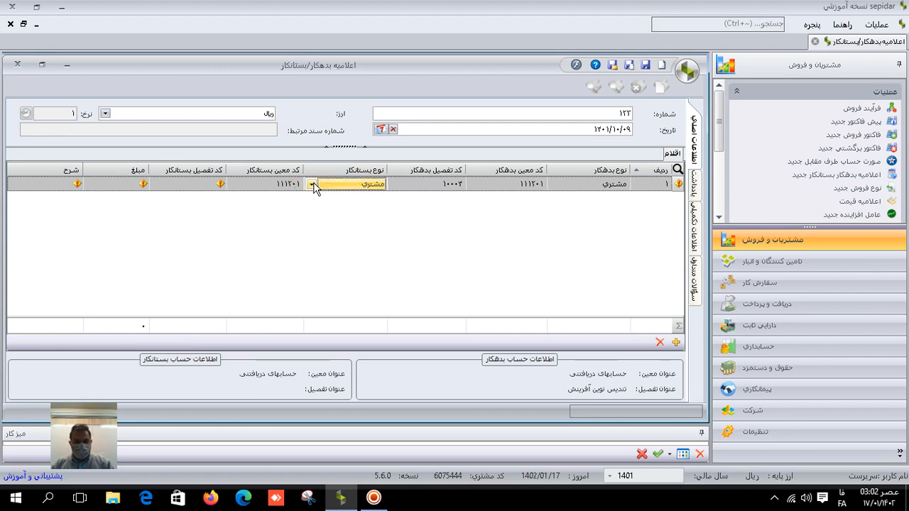
pyautogui.click(313, 186)
pyautogui.click(329, 199)
pyautogui.click(207, 187)
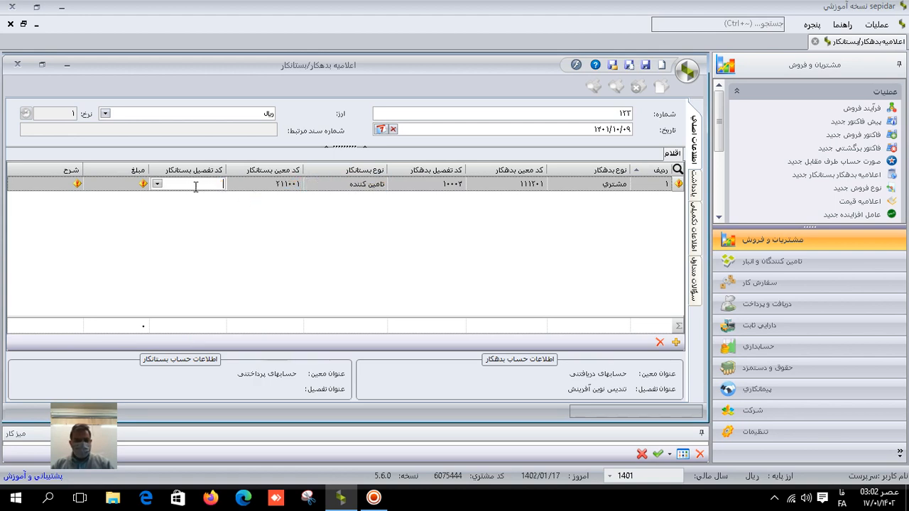
pyautogui.click(157, 184)
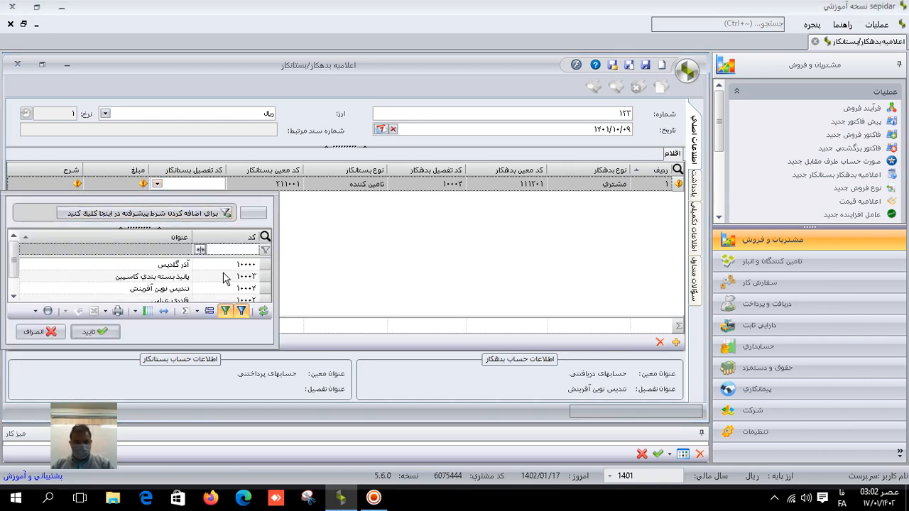
pyautogui.click(189, 265)
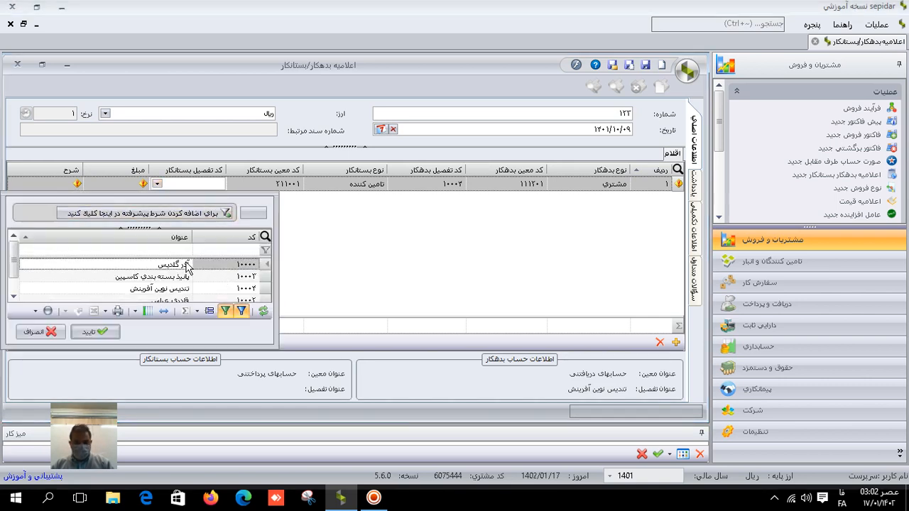
pyautogui.click(105, 332)
# Enter an amount of 150,000,000 and the description بابت on the line
pyautogui.press('Return')
pyautogui.write('۱۵۰,۰۰')
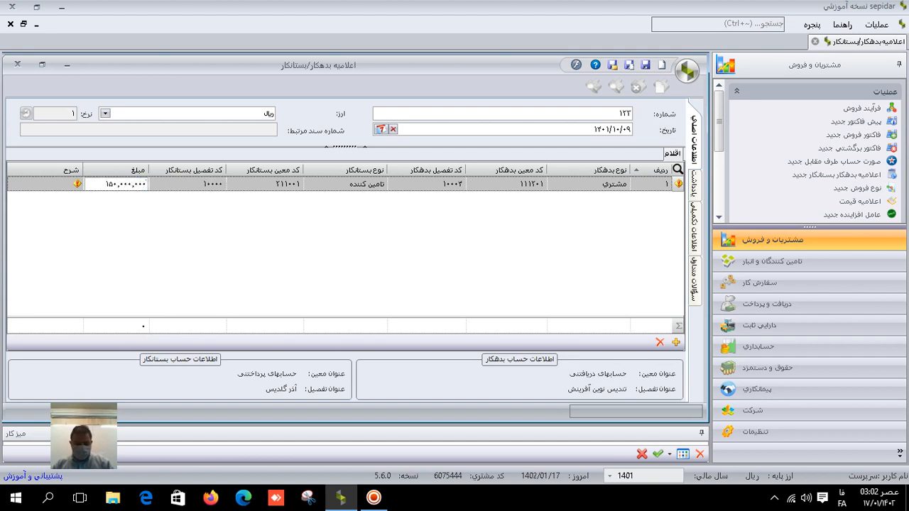
pyautogui.write('۰,۰۰۰')
pyautogui.press('Return')
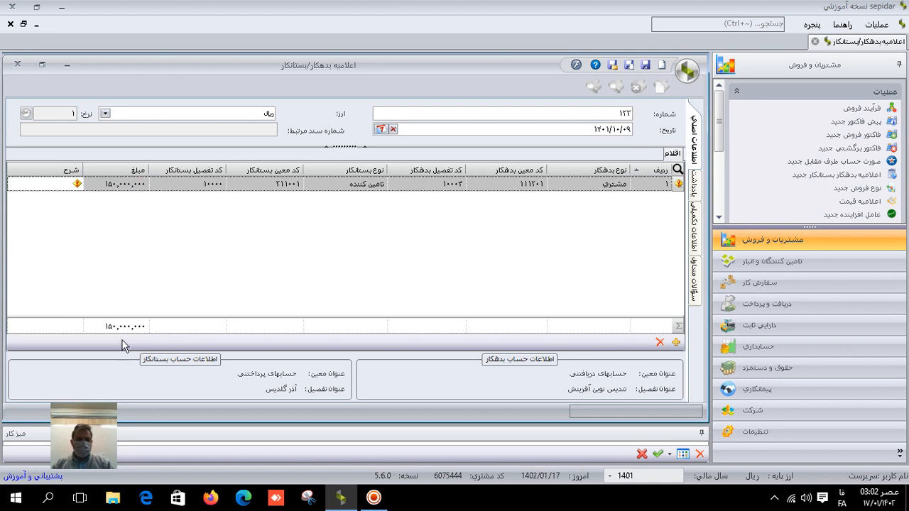
pyautogui.write('بابت')
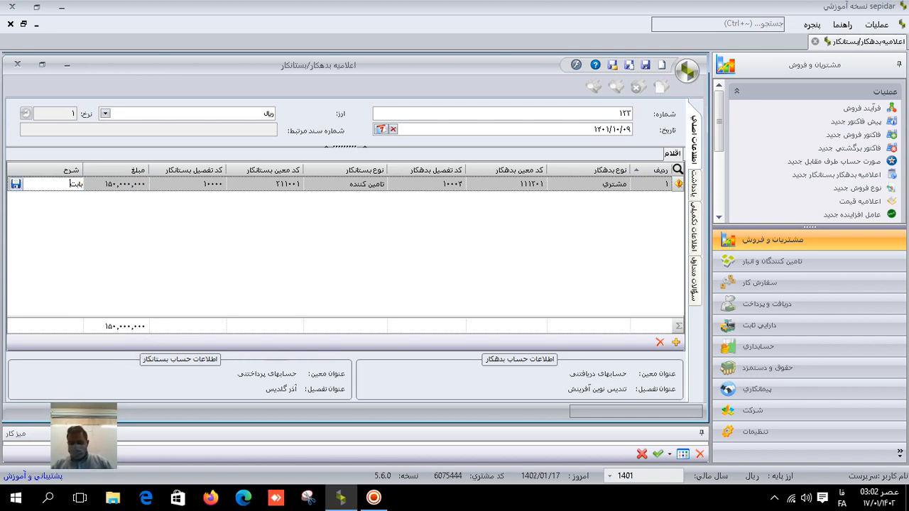
pyautogui.press('Return')
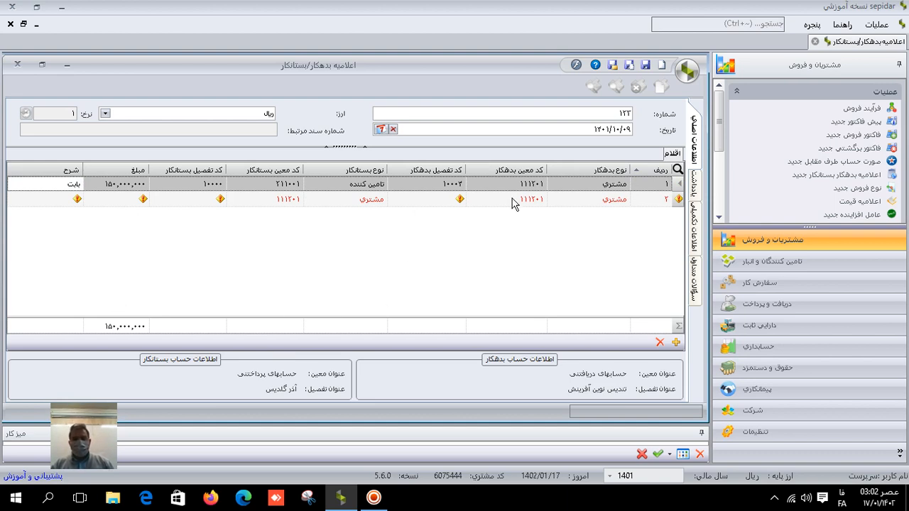
# Delete the empty second row, then save and close the notice
pyautogui.click(660, 342)
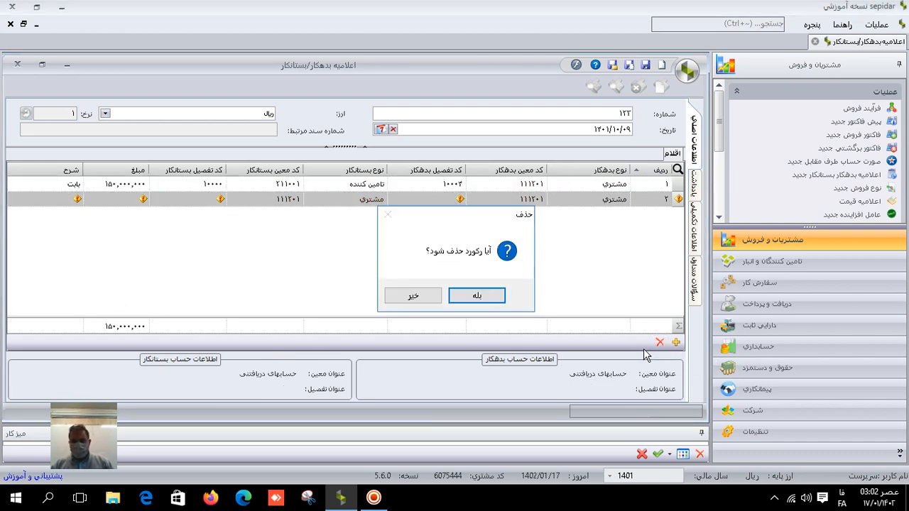
pyautogui.click(503, 300)
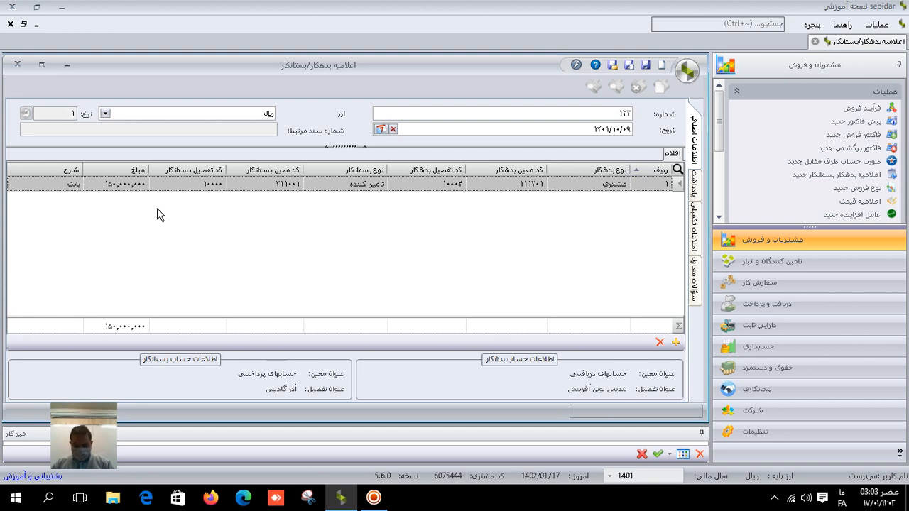
pyautogui.click(609, 66)
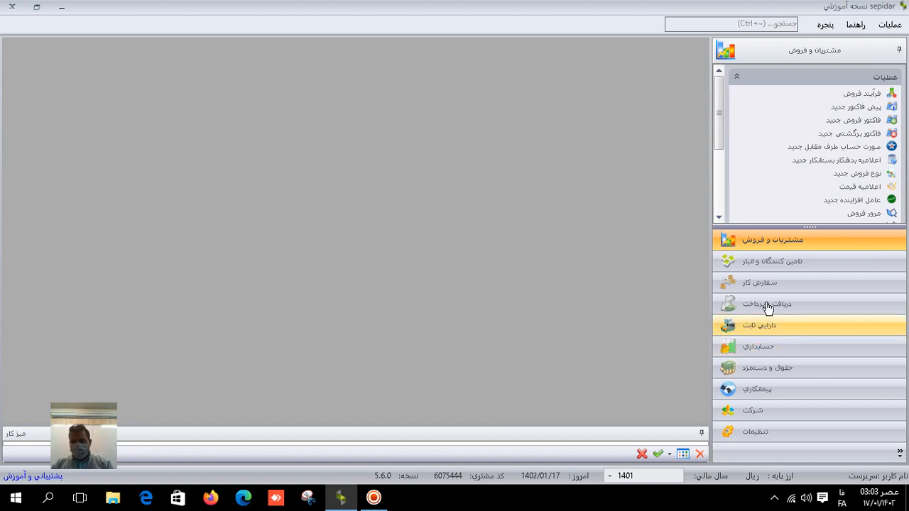
# Start a new pro forma invoice and choose its customer and the جزئی sale type
pyautogui.click(828, 107)
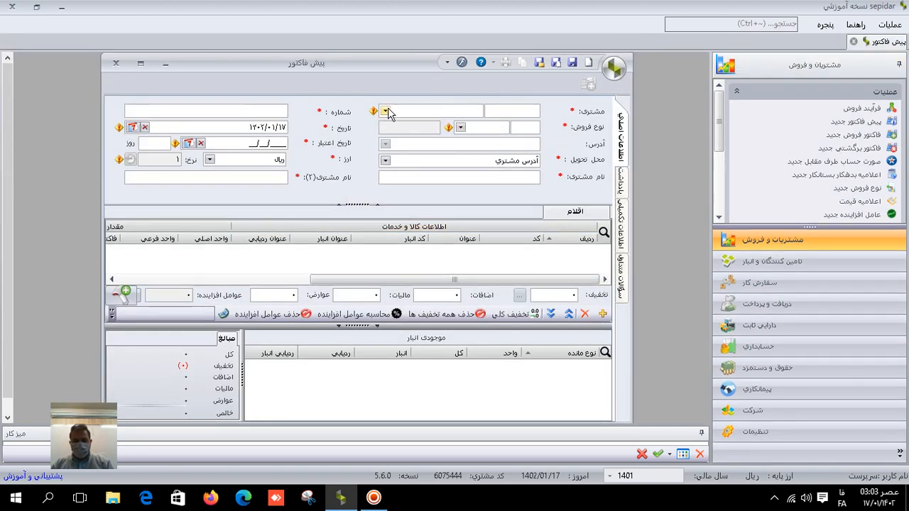
pyautogui.click(386, 111)
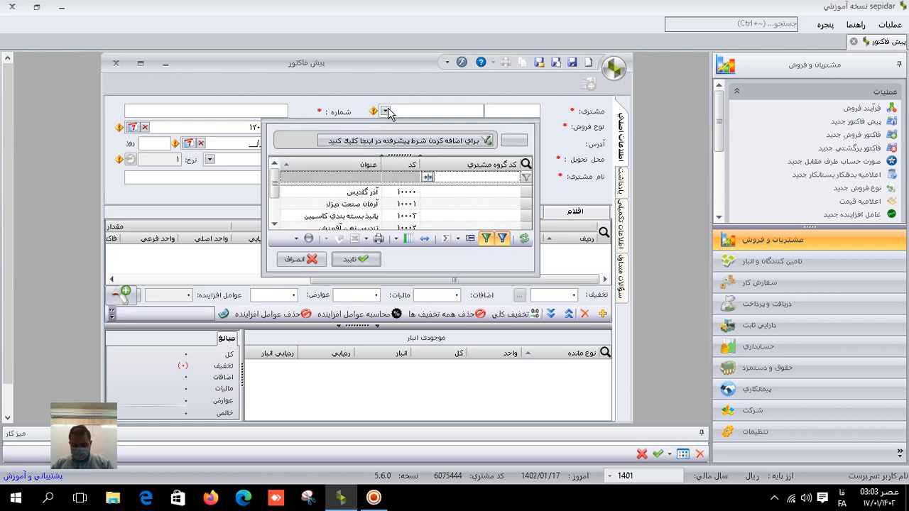
pyautogui.scroll(-1, 378, 226)
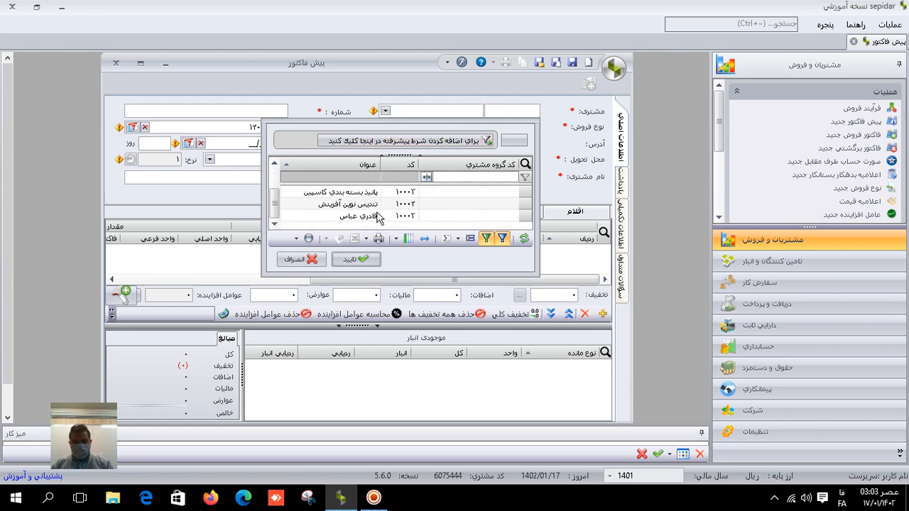
pyautogui.click(368, 205)
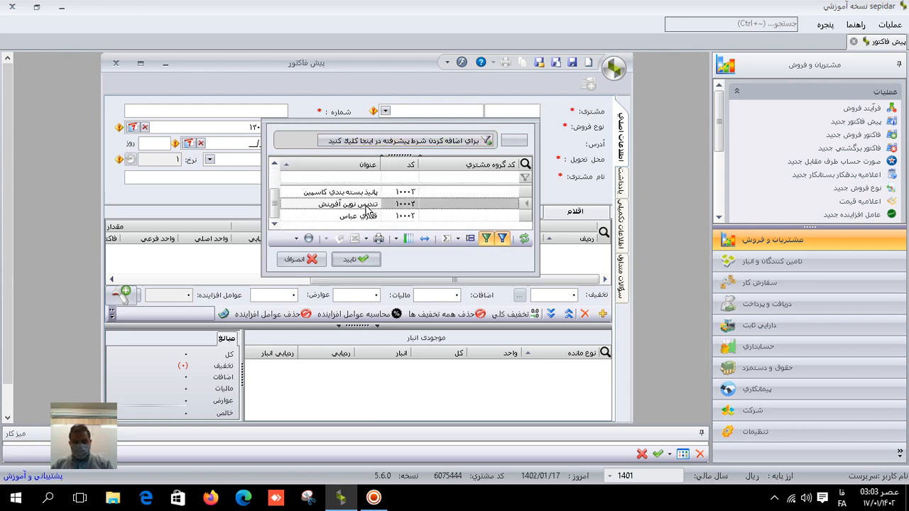
pyautogui.click(348, 261)
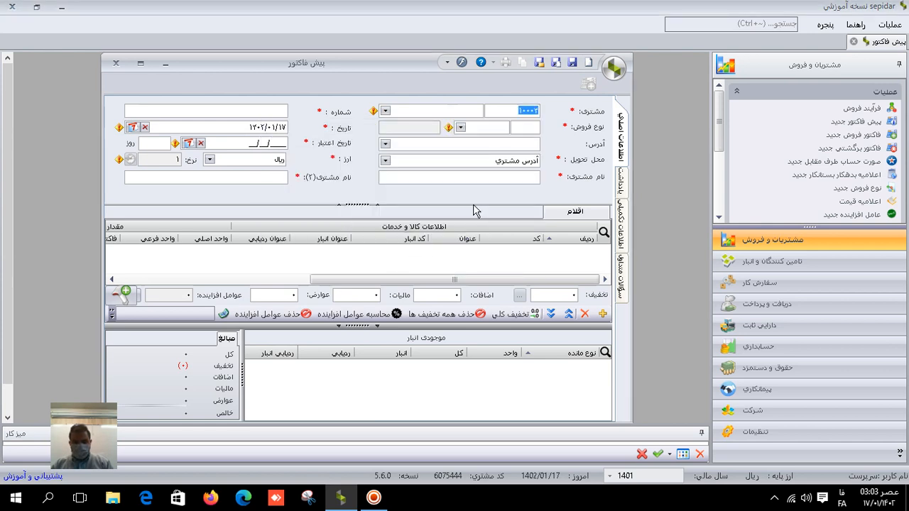
pyautogui.click(461, 127)
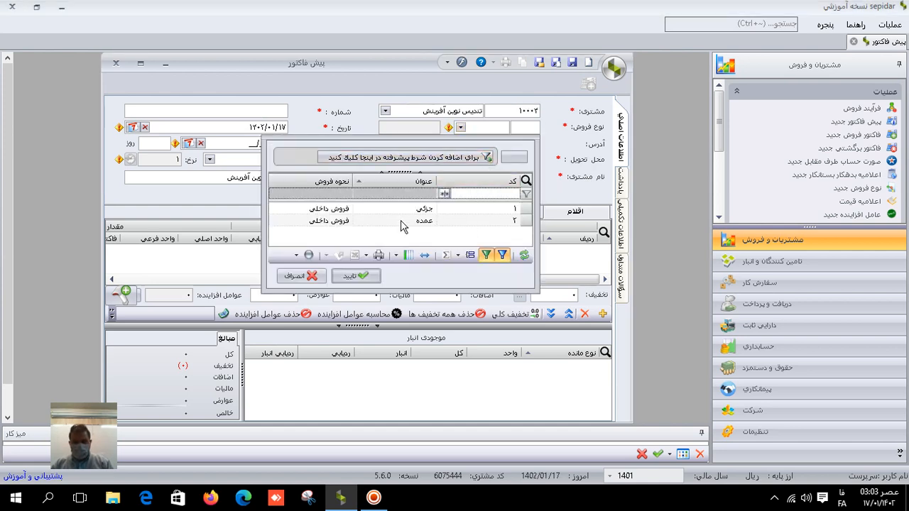
pyautogui.click(355, 276)
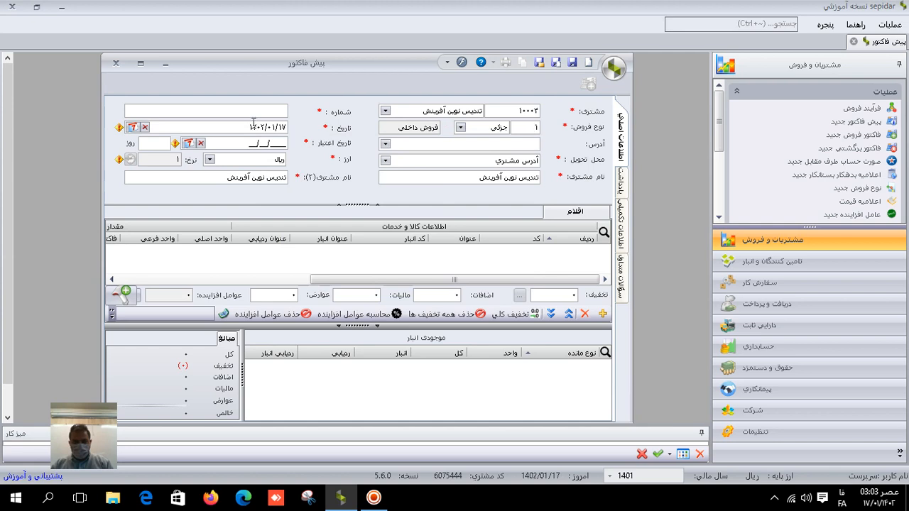
# Give the invoice number 123456, date 1401/10/09 and validity date 1401/10/19
pyautogui.write('123456')
pyautogui.press('Tab')
pyautogui.write('1401100')
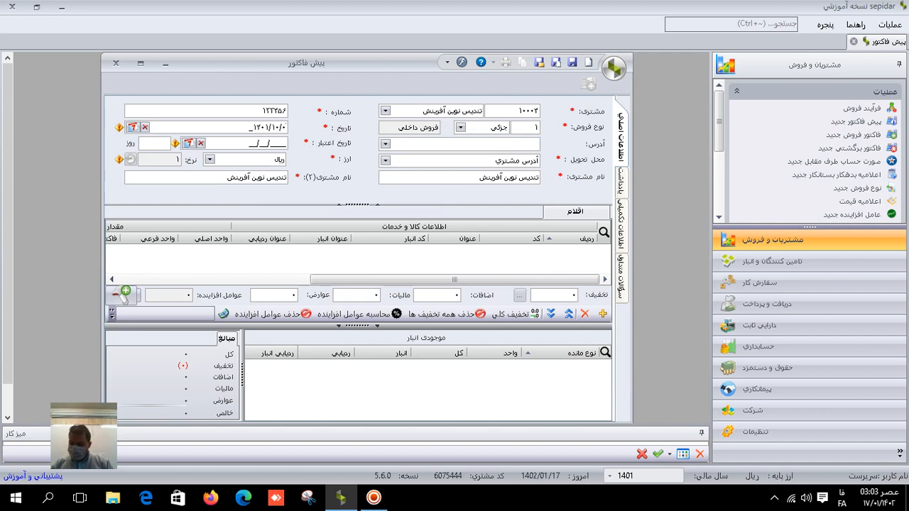
pyautogui.press('Tab')
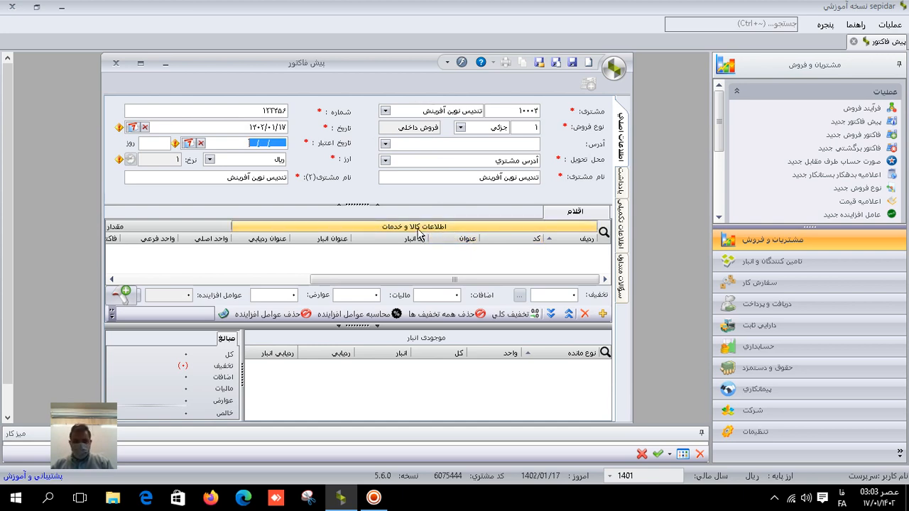
pyautogui.click(260, 130)
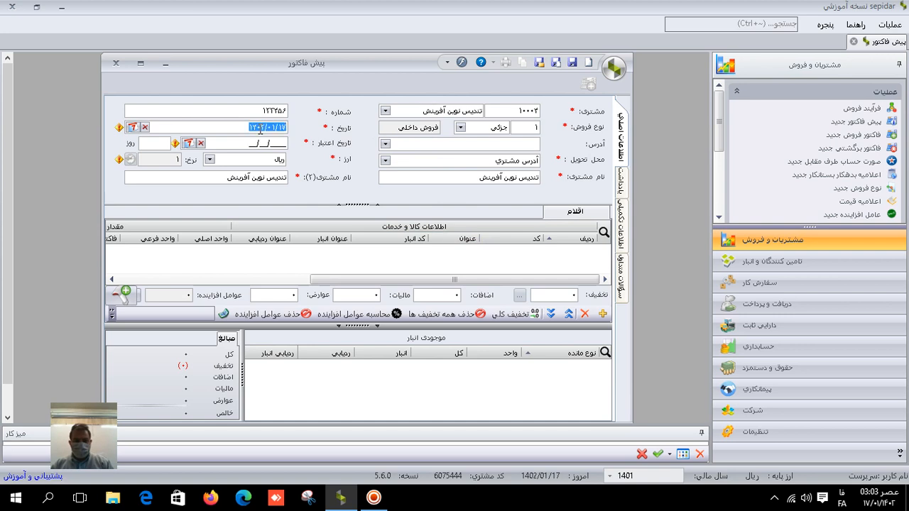
pyautogui.write('14011009')
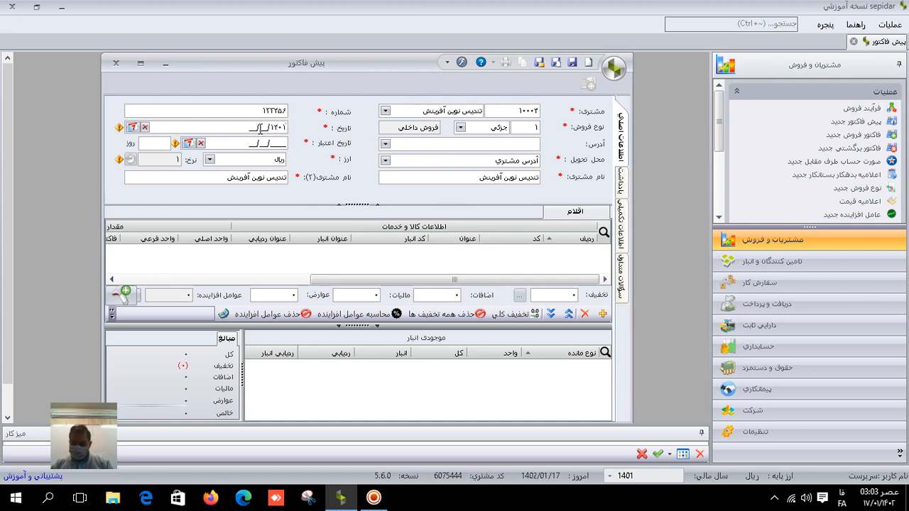
pyautogui.press('Return')
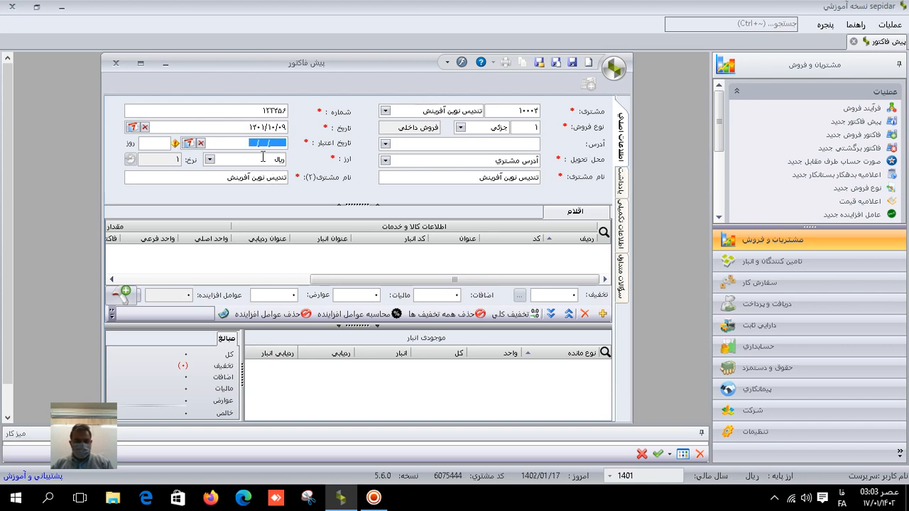
pyautogui.write('1401')
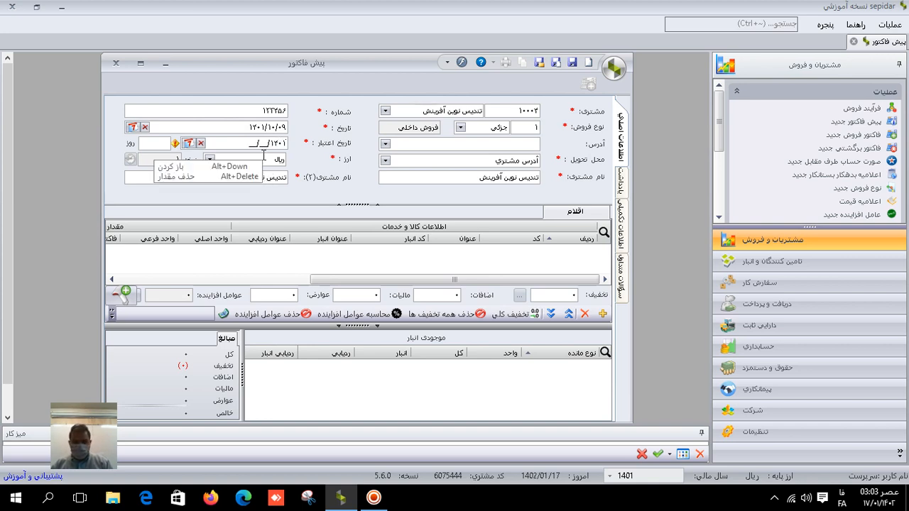
pyautogui.write('1019')
pyautogui.press('Return')
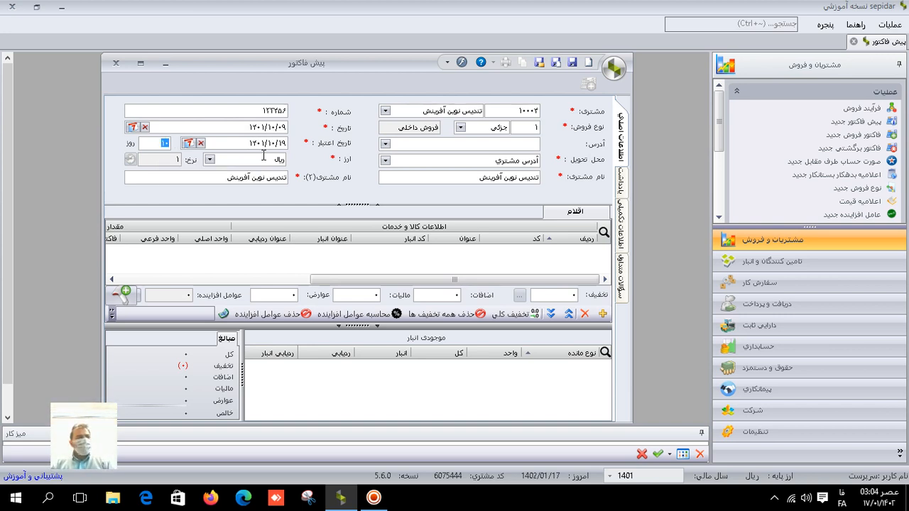
pyautogui.press('Return')
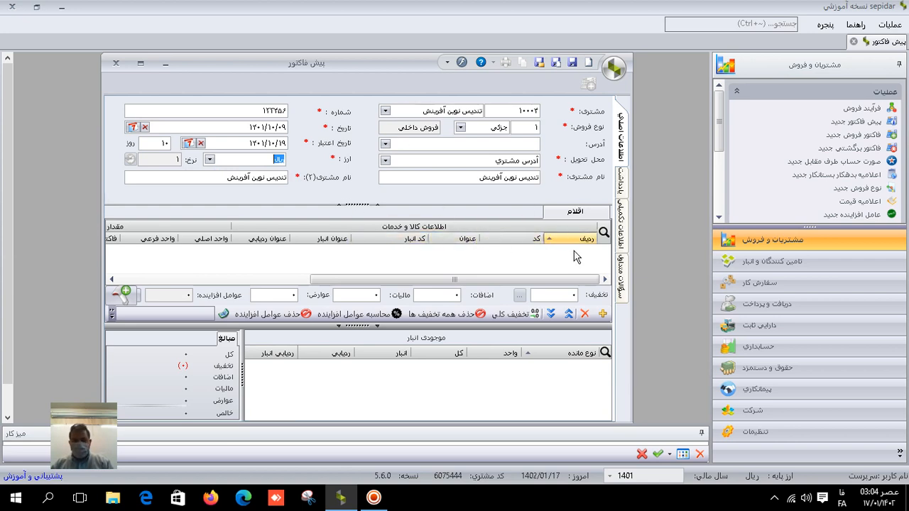
# Add goods 20005 and 20001 to the invoice's items grid and enlarge the grid
pyautogui.click(602, 317)
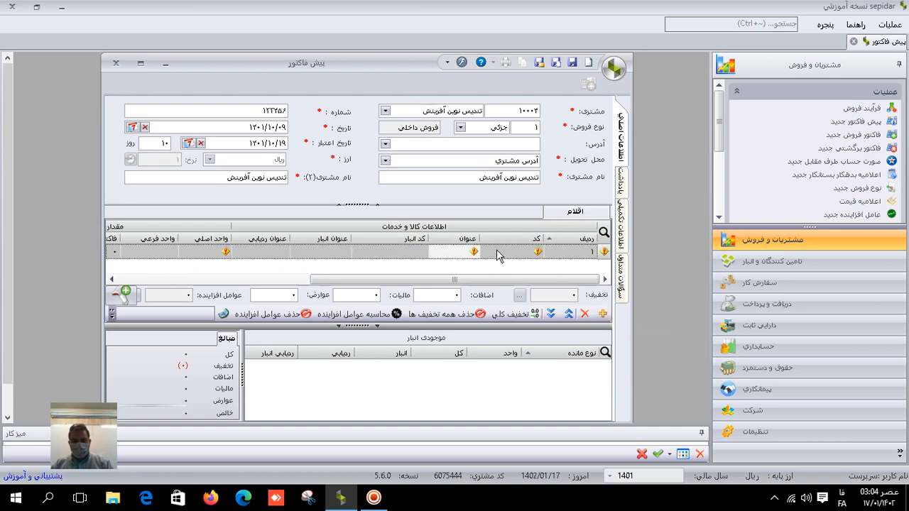
pyautogui.click(488, 252)
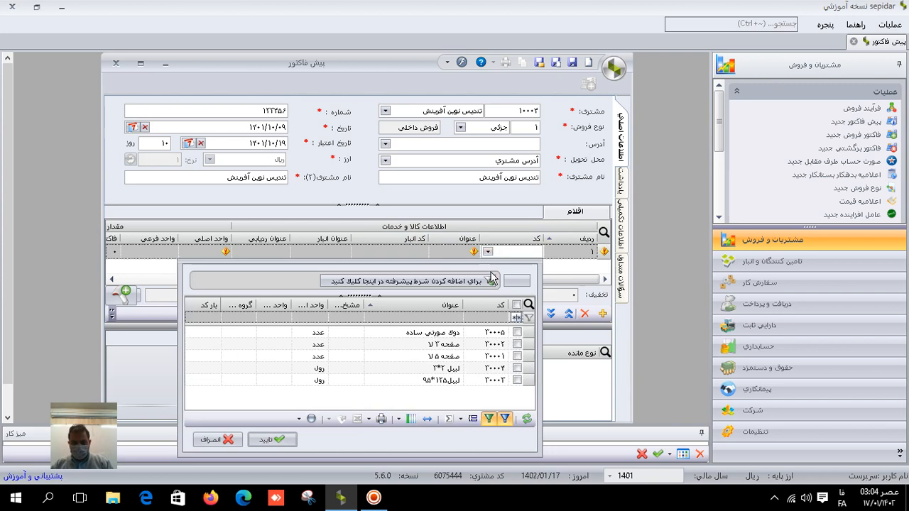
pyautogui.click(518, 333)
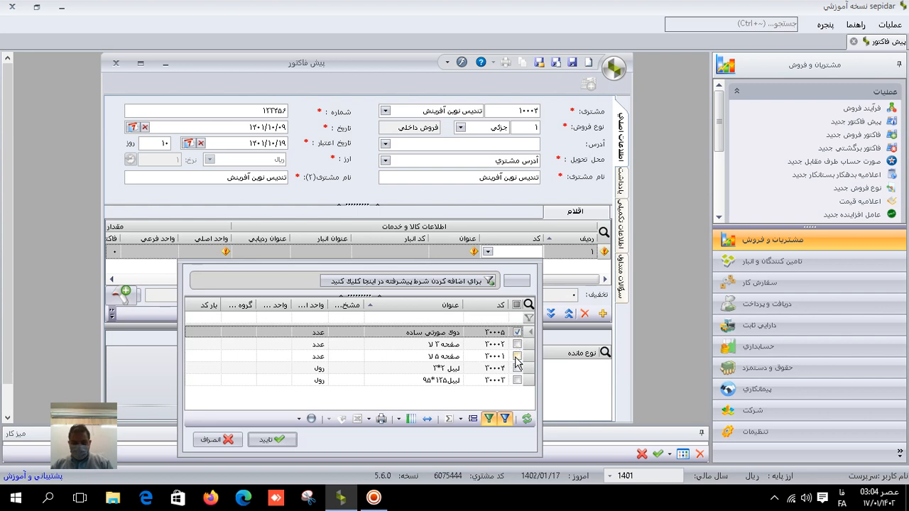
pyautogui.click(517, 357)
pyautogui.click(270, 441)
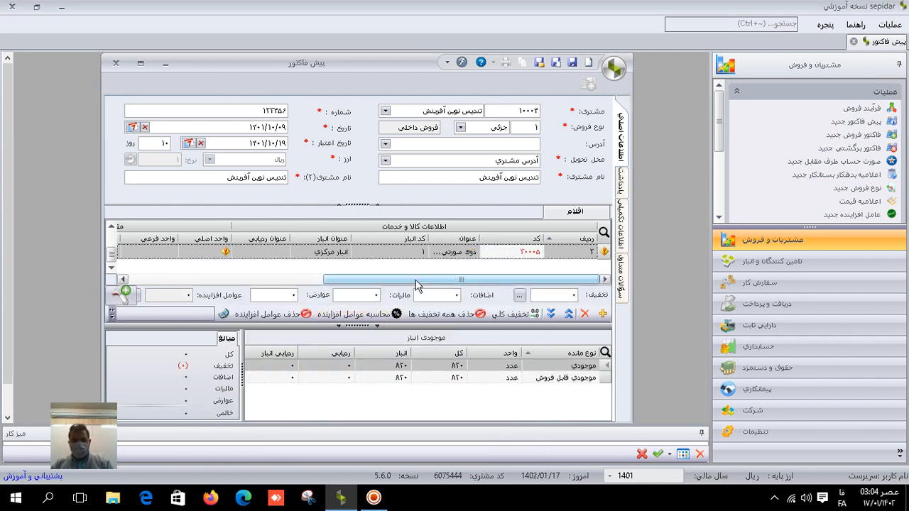
pyautogui.scroll(1, 105, 259)
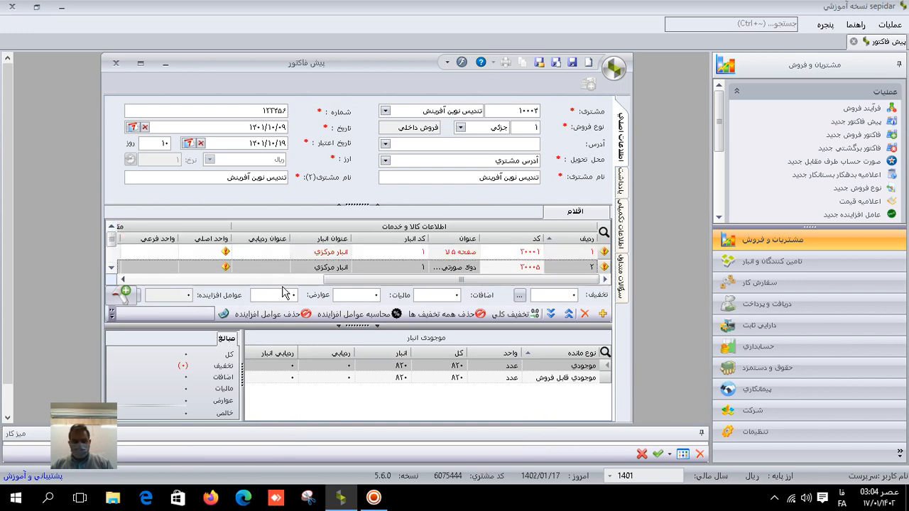
pyautogui.moveTo(298, 324); pyautogui.dragTo(304, 364)
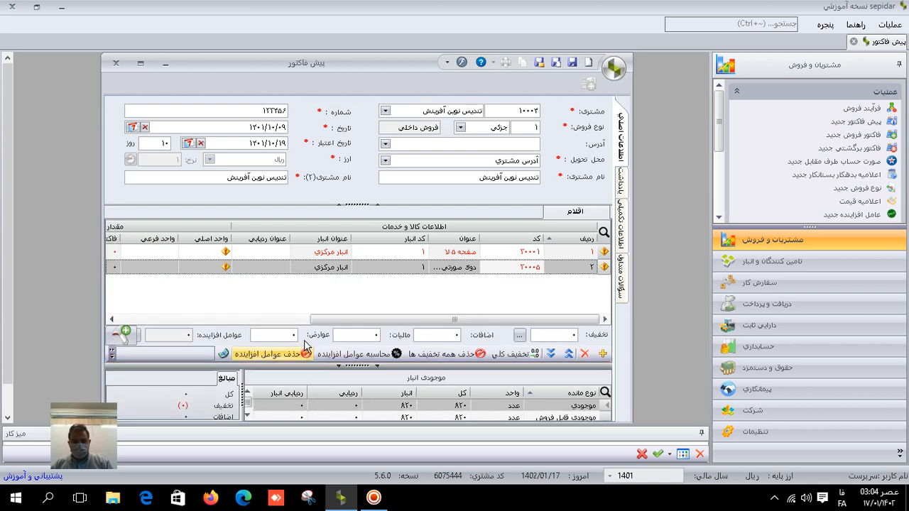
# Set the first item's quantity to 2 and its unit price to 10,000
pyautogui.click(262, 255)
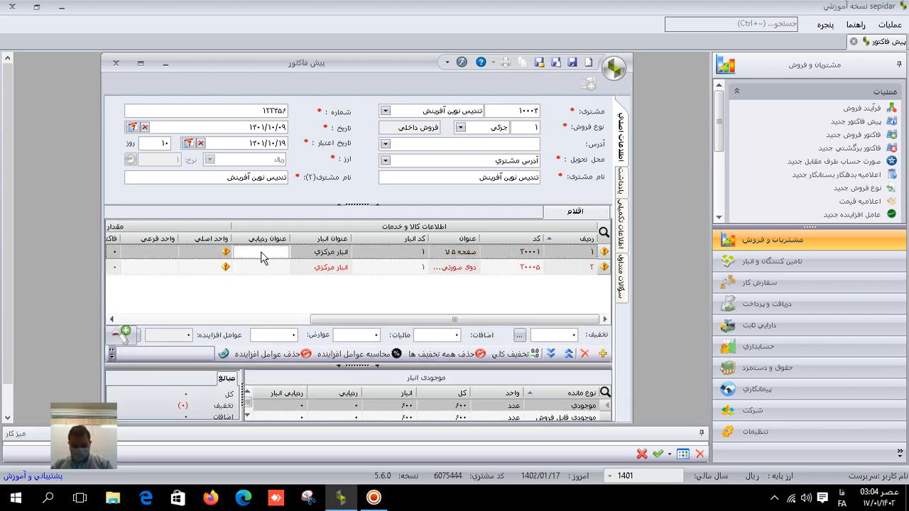
pyautogui.click(218, 253)
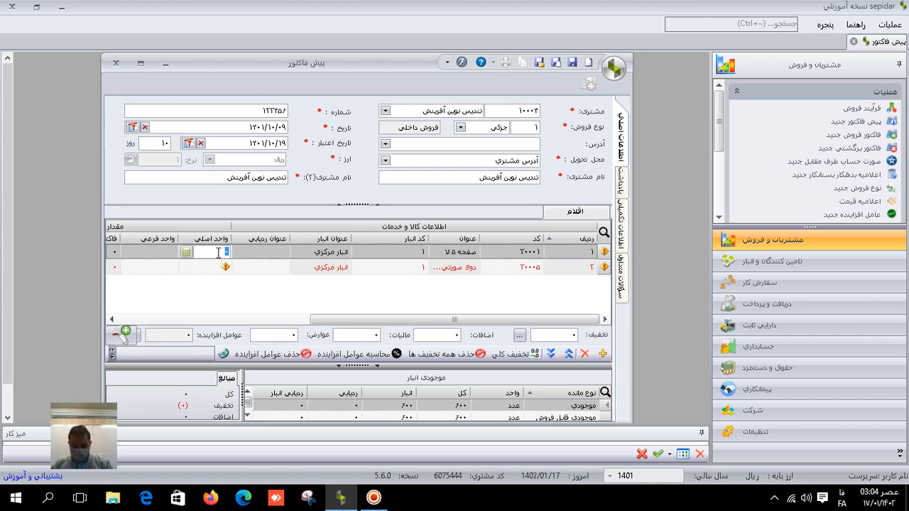
pyautogui.write('2')
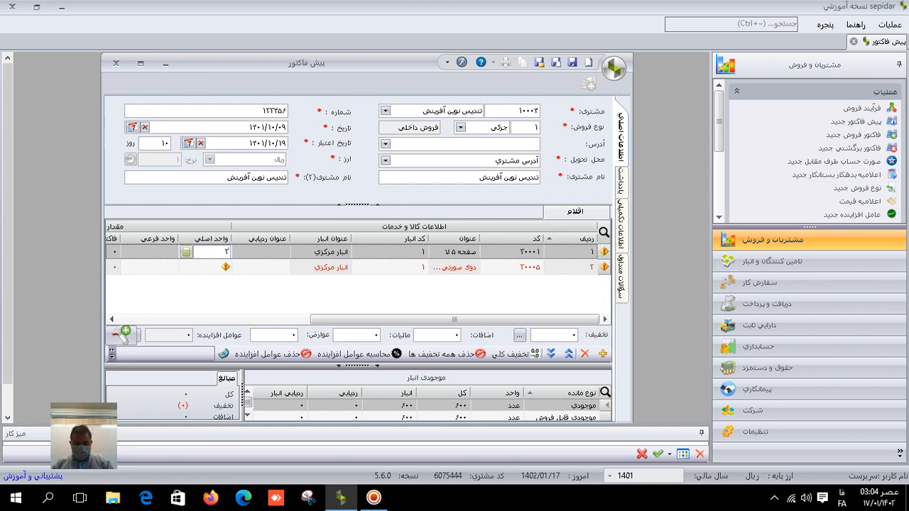
pyautogui.press('Return')
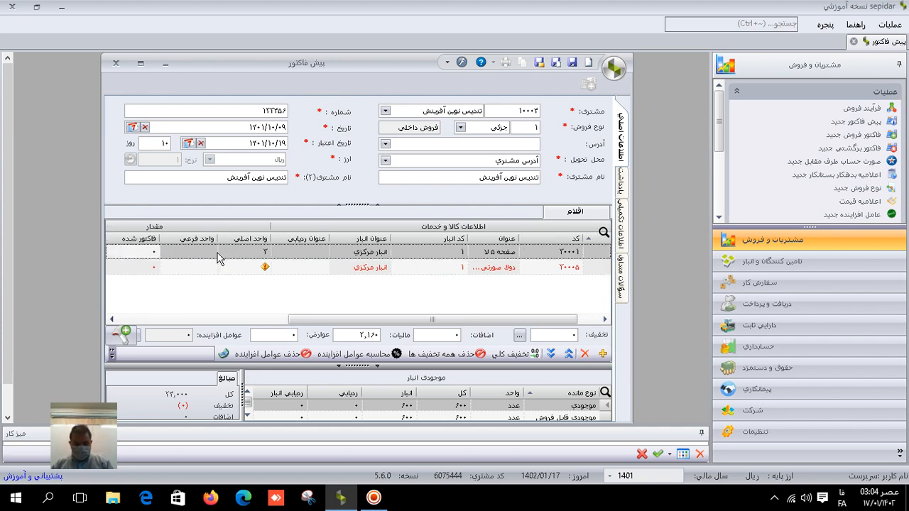
pyautogui.press('Return')
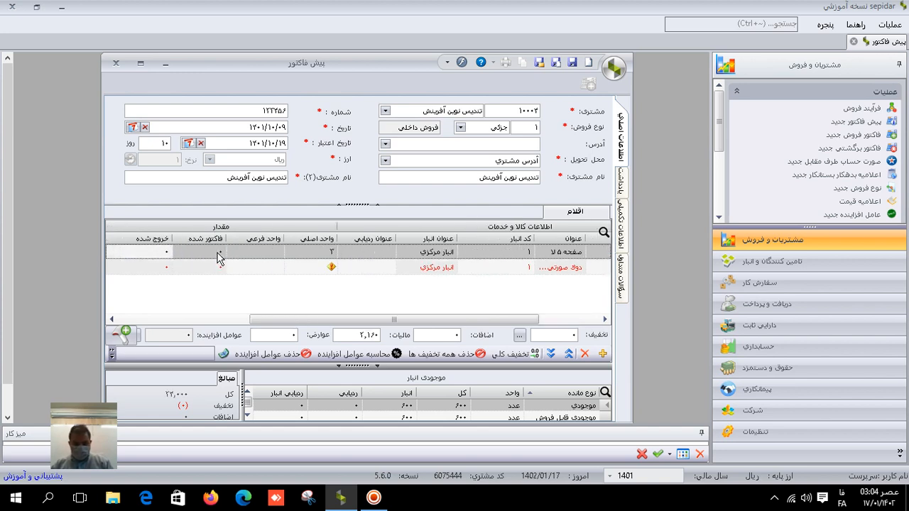
pyautogui.press('Return')
pyautogui.click(139, 252)
pyautogui.write('1000')
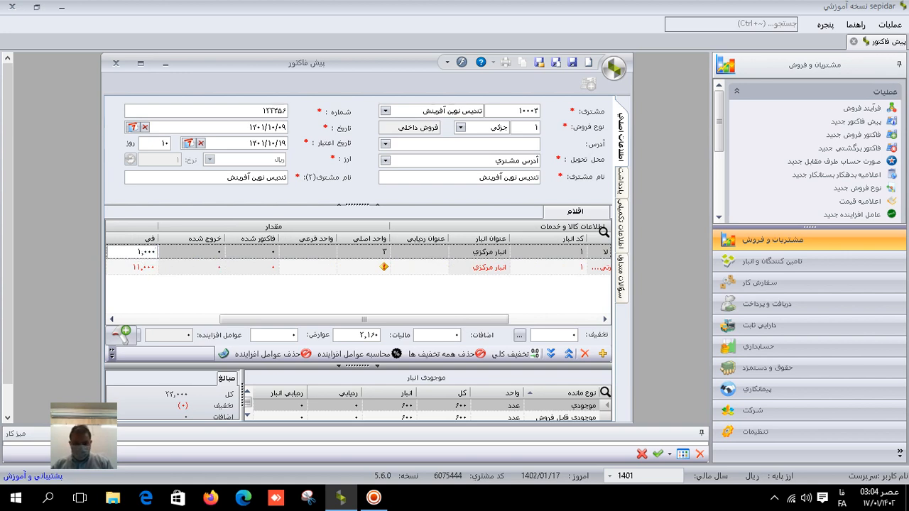
pyautogui.press('Return')
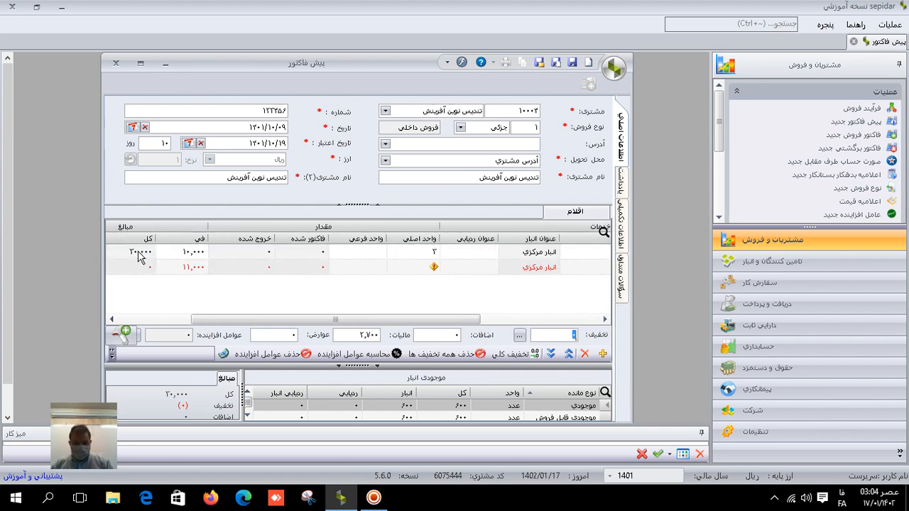
# Give the first item a 3,000 discount, then select the second item row
pyautogui.click(184, 251)
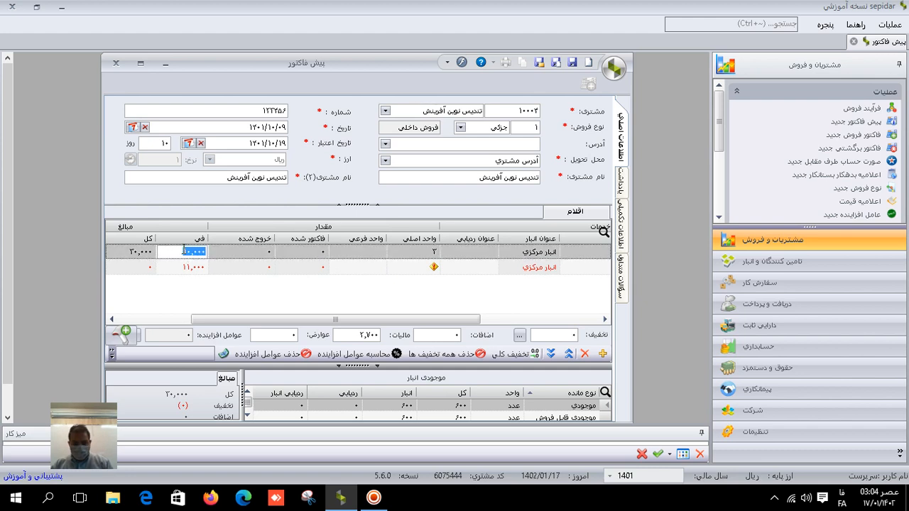
pyautogui.click(548, 336)
pyautogui.click(520, 335)
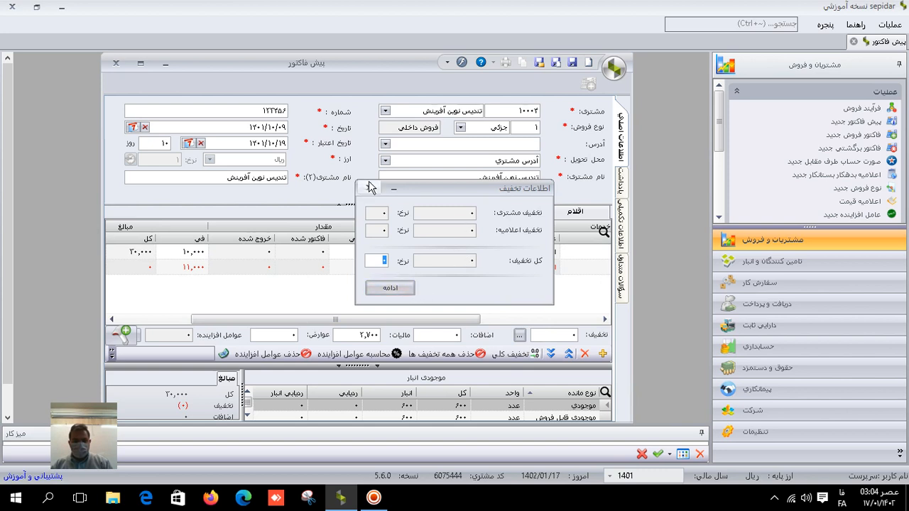
pyautogui.click(369, 188)
pyautogui.click(549, 337)
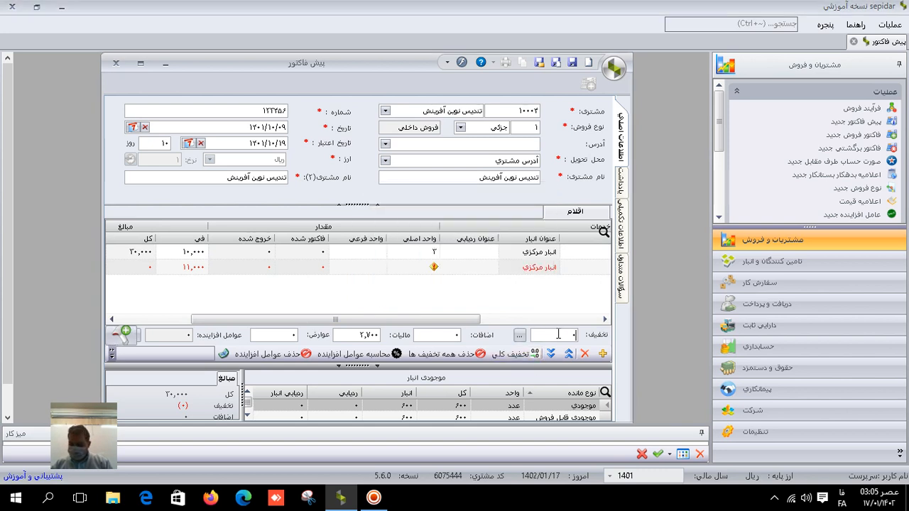
pyautogui.write('3000')
pyautogui.press('Tab')
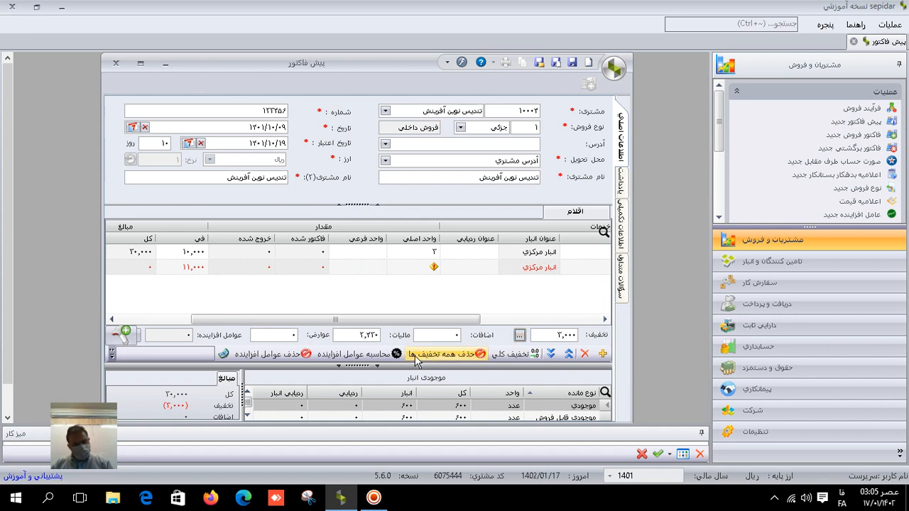
pyautogui.click(487, 268)
pyautogui.moveTo(436, 316); pyautogui.dragTo(476, 320)
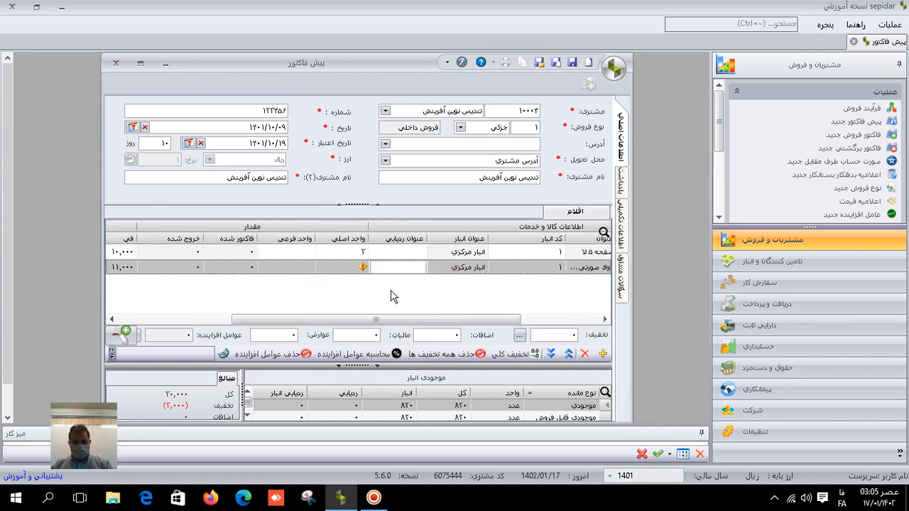
# Set the second item's quantity to 2 and apply a 20,000 discount to it
pyautogui.click(349, 266)
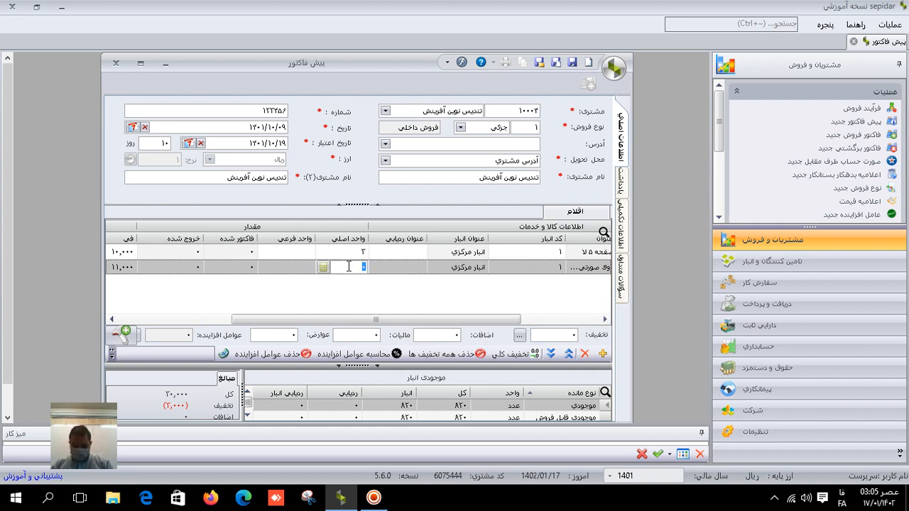
pyautogui.press('Return')
pyautogui.moveTo(309, 320); pyautogui.dragTo(218, 321)
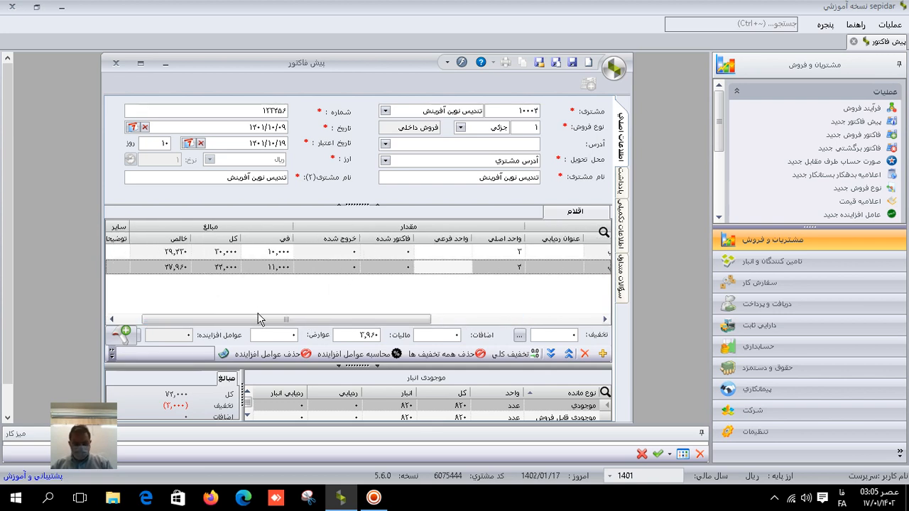
pyautogui.click(538, 333)
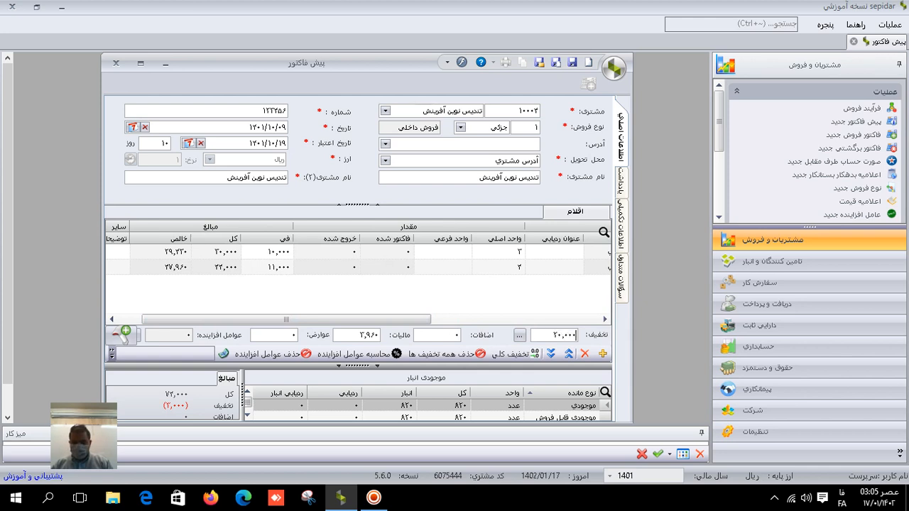
pyautogui.write('20000')
pyautogui.press('Tab')
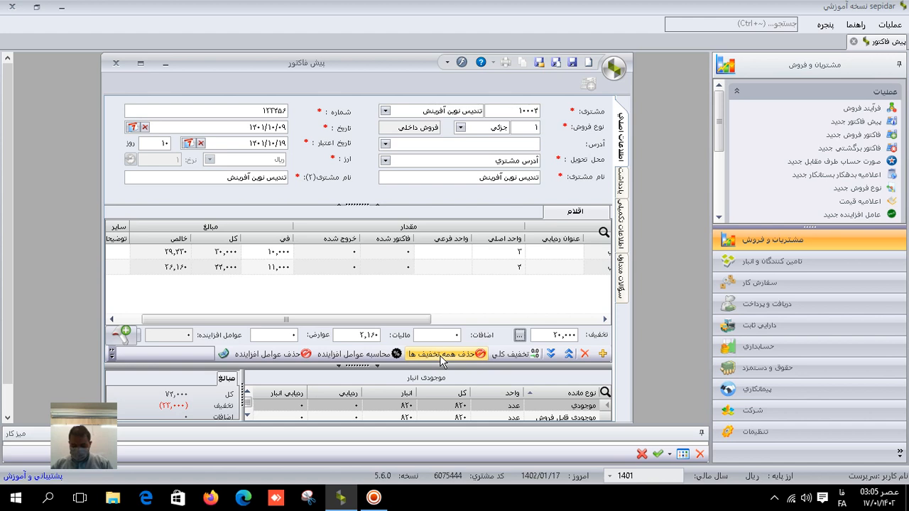
# Save the pro forma invoice and close its window
pyautogui.click(541, 63)
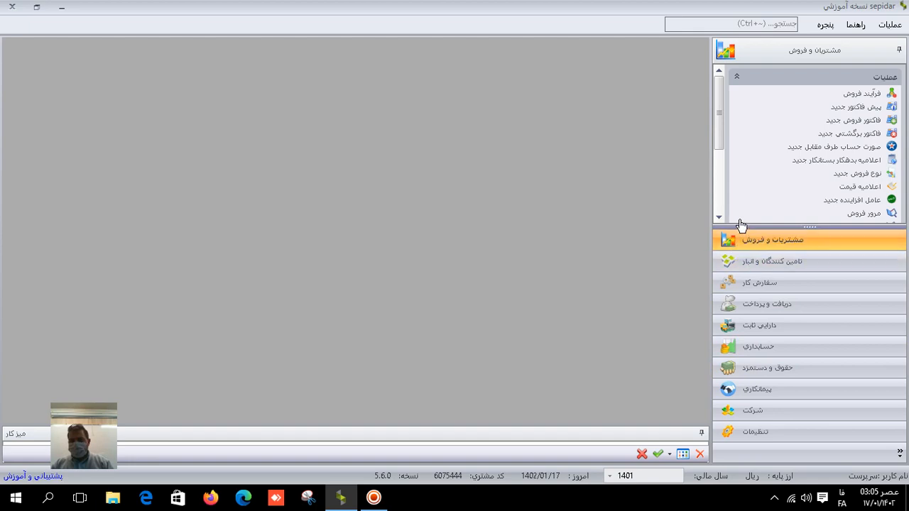
# Start a new sales invoice and select customer تندیس نوین آفرینش, without linking a pro-forma
pyautogui.click(850, 122)
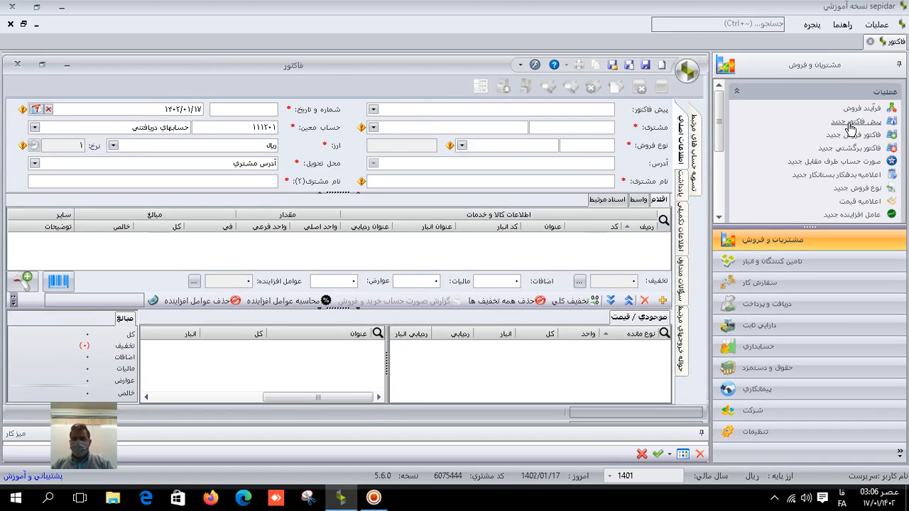
pyautogui.click(373, 109)
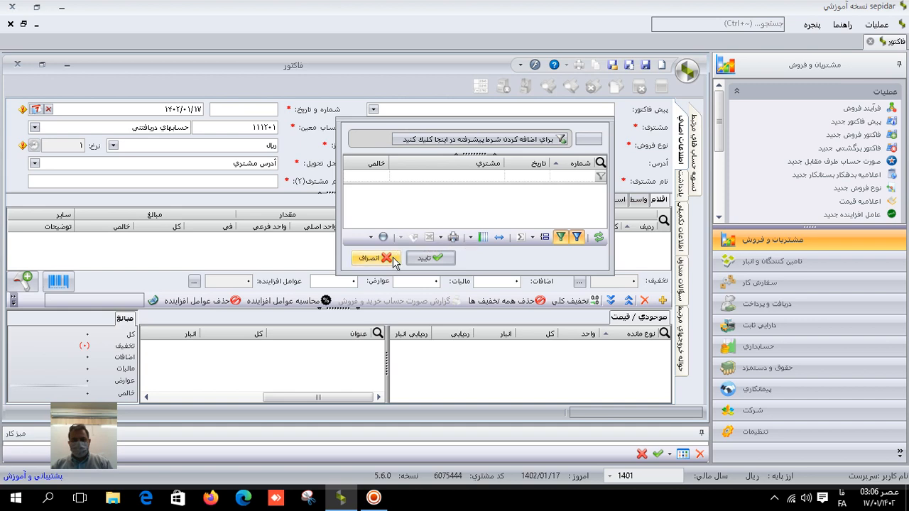
pyautogui.click(386, 258)
pyautogui.click(373, 128)
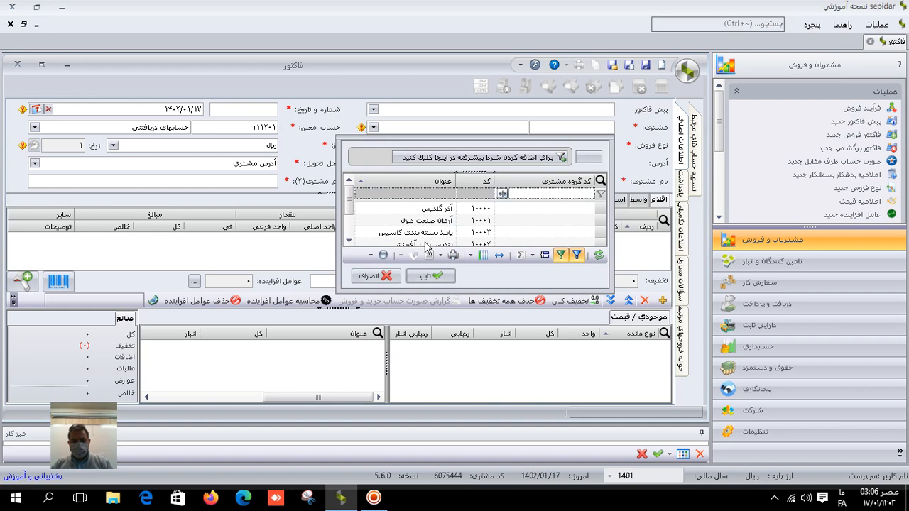
pyautogui.scroll(-1, 427, 243)
pyautogui.click(422, 277)
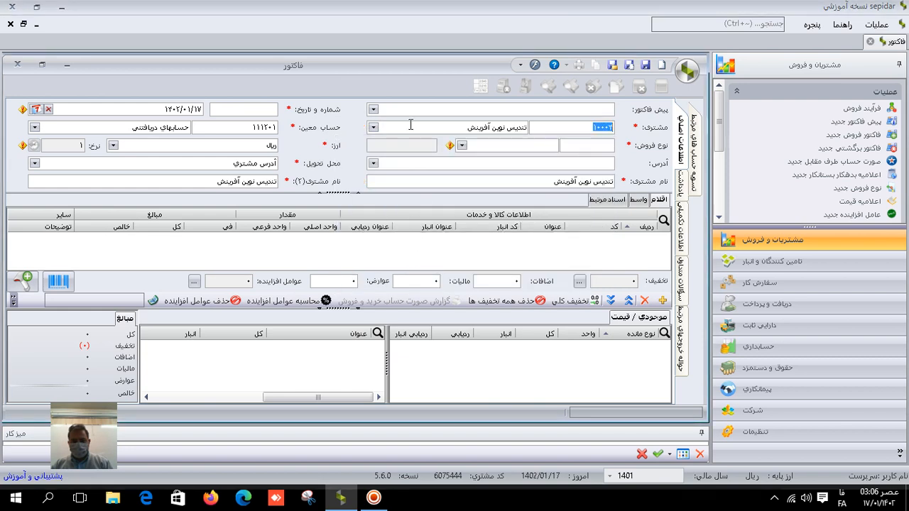
pyautogui.rightClick(390, 124)
pyautogui.click(389, 124)
pyautogui.click(373, 109)
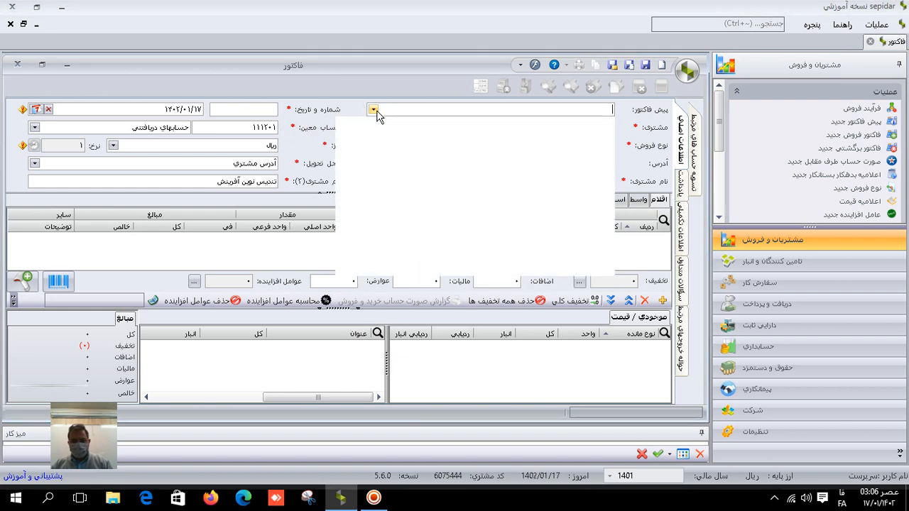
pyautogui.click(392, 260)
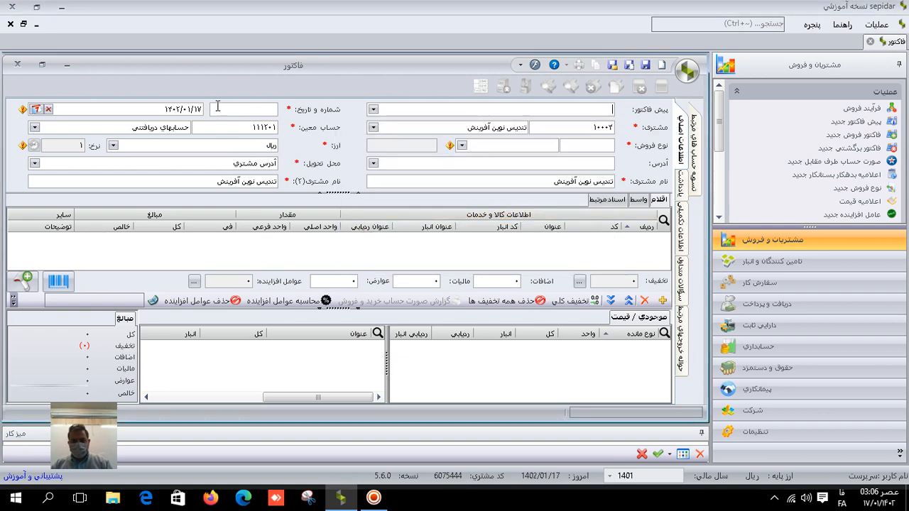
# Set the invoice date to 1401/10/19 and the sale type to جزئی
pyautogui.doubleClick(188, 108)
pyautogui.write('۱')
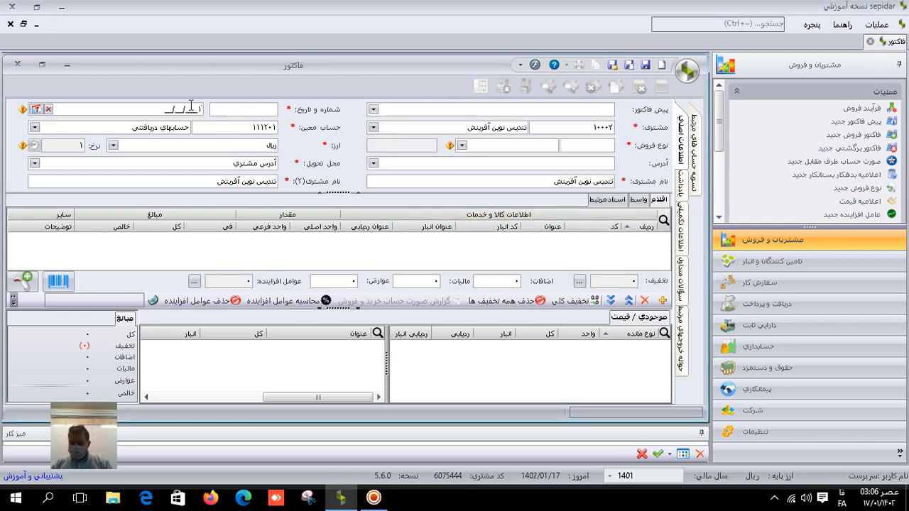
pyautogui.write('۴۰۱/۱۰/۱۹')
pyautogui.press('Return')
pyautogui.press('Return')
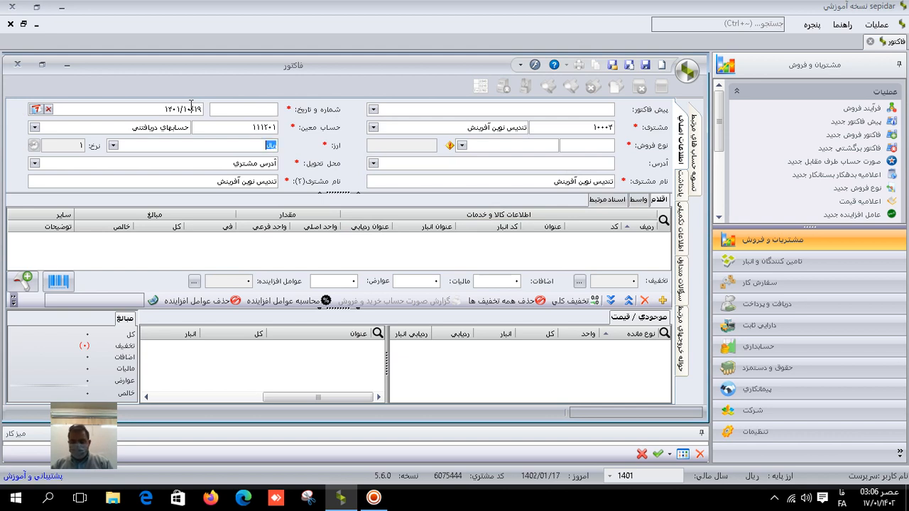
pyautogui.click(462, 145)
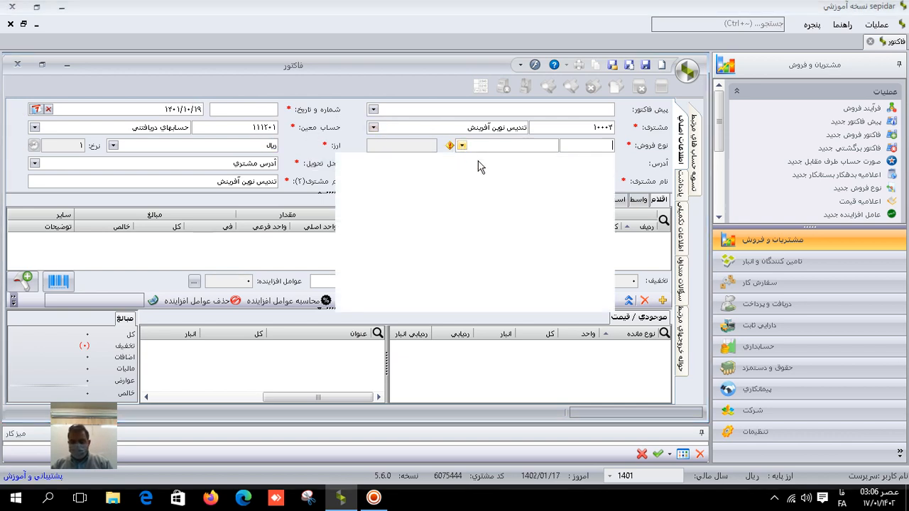
pyautogui.click(484, 229)
pyautogui.click(419, 294)
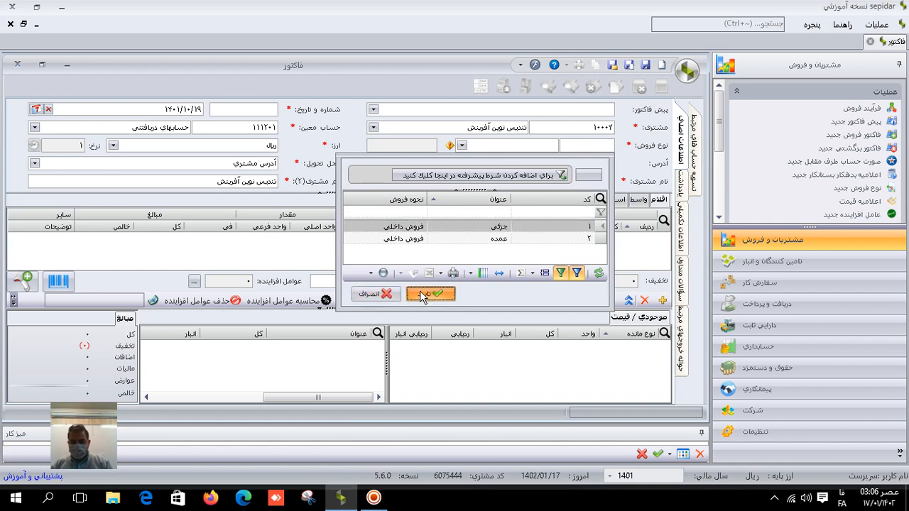
# Link the customer's pro-forma invoice, copying its items, prices and discounts
pyautogui.click(373, 111)
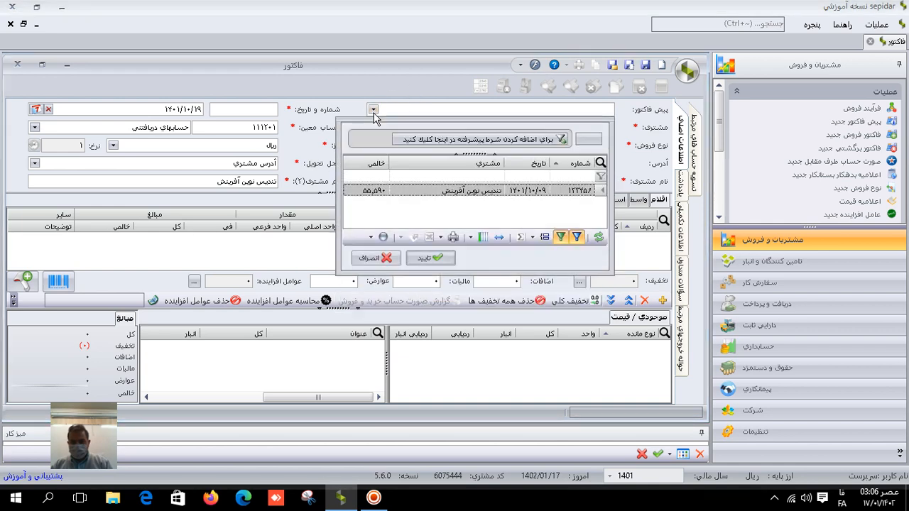
pyautogui.click(430, 258)
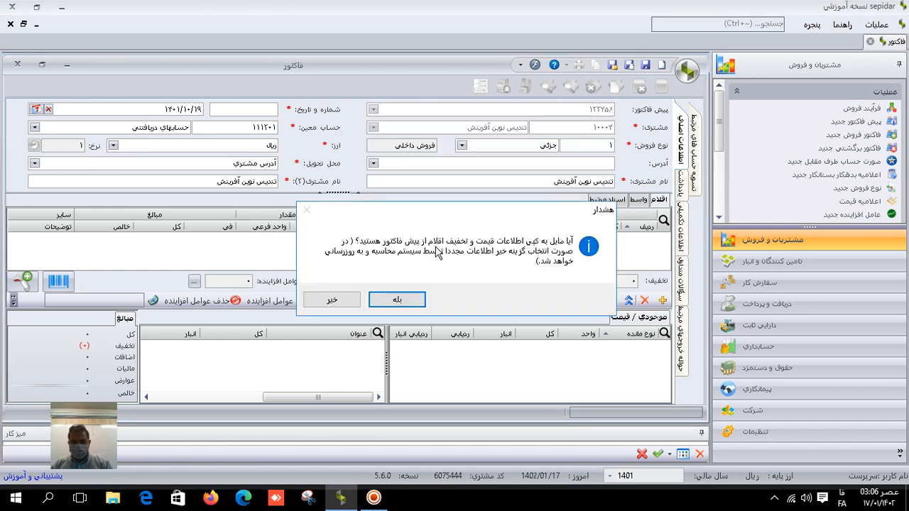
pyautogui.click(412, 304)
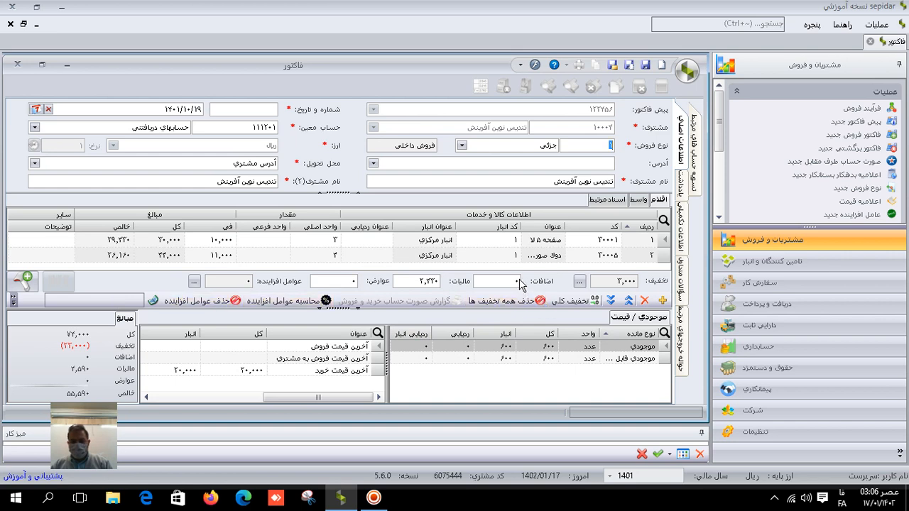
# Change the first item's quantity to 1.5 and keep the second item at 2
pyautogui.click(320, 243)
pyautogui.write('1.5')
pyautogui.press('Return')
pyautogui.click(325, 254)
pyautogui.press('Return')
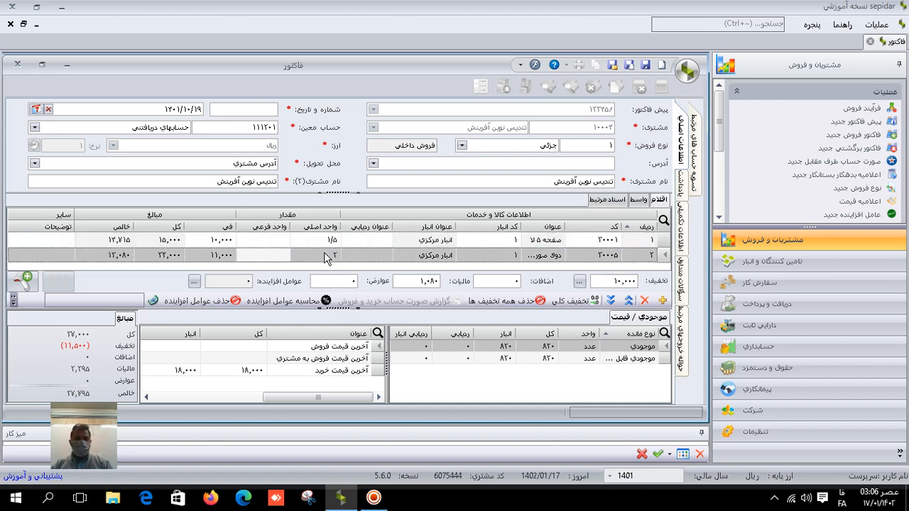
# Save the sales invoice and issue its warehouse exit document
pyautogui.click(644, 66)
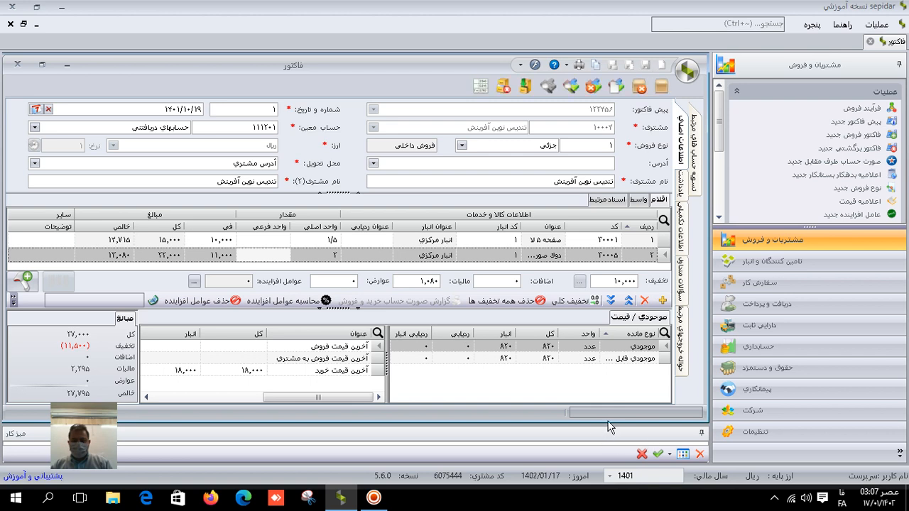
pyautogui.click(660, 88)
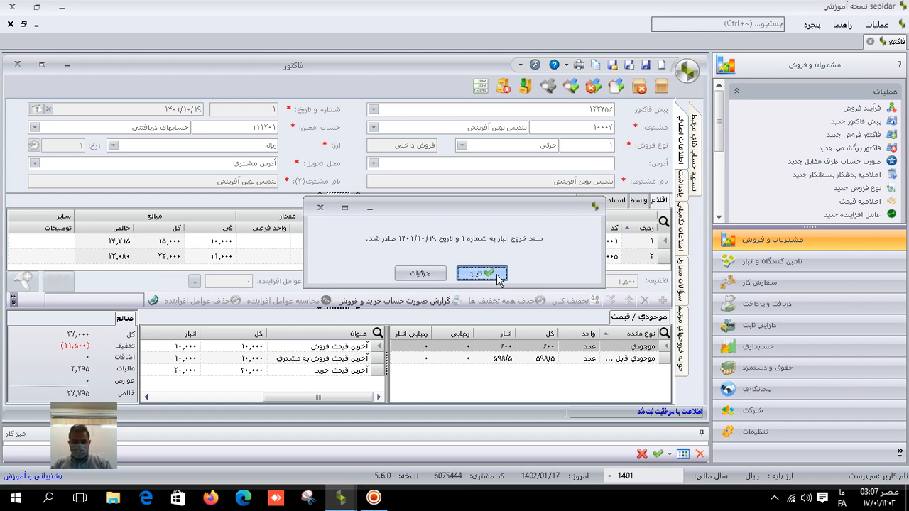
pyautogui.press('Return')
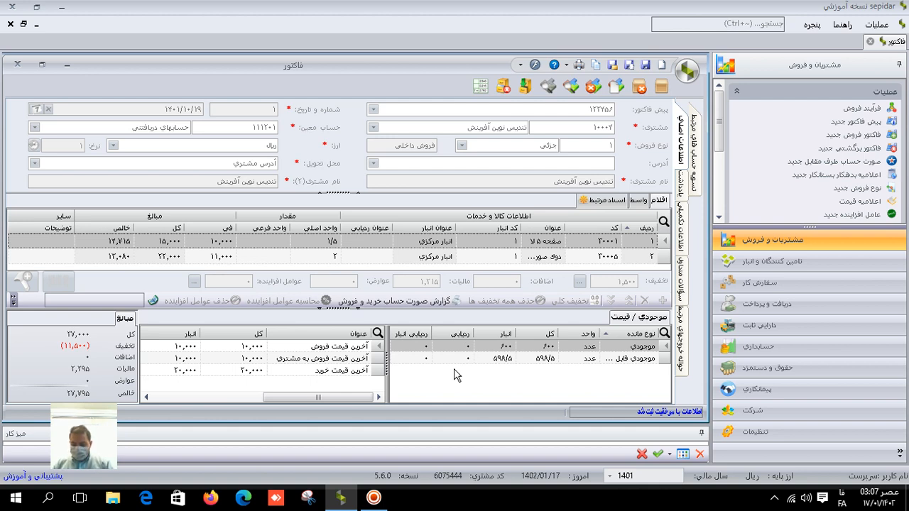
# Close the sales invoice and open the warehouse receipt list
pyautogui.click(18, 67)
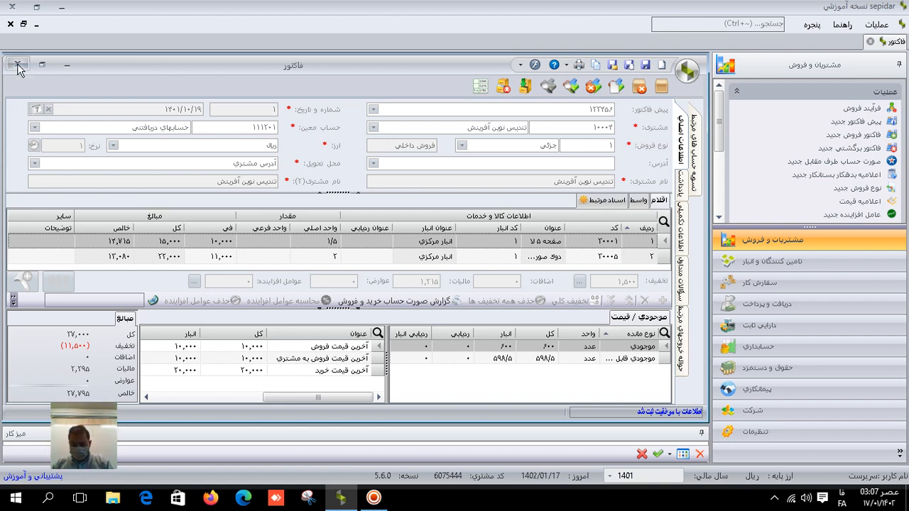
pyautogui.click(751, 262)
pyautogui.moveTo(718, 96); pyautogui.dragTo(718, 159)
pyautogui.click(867, 160)
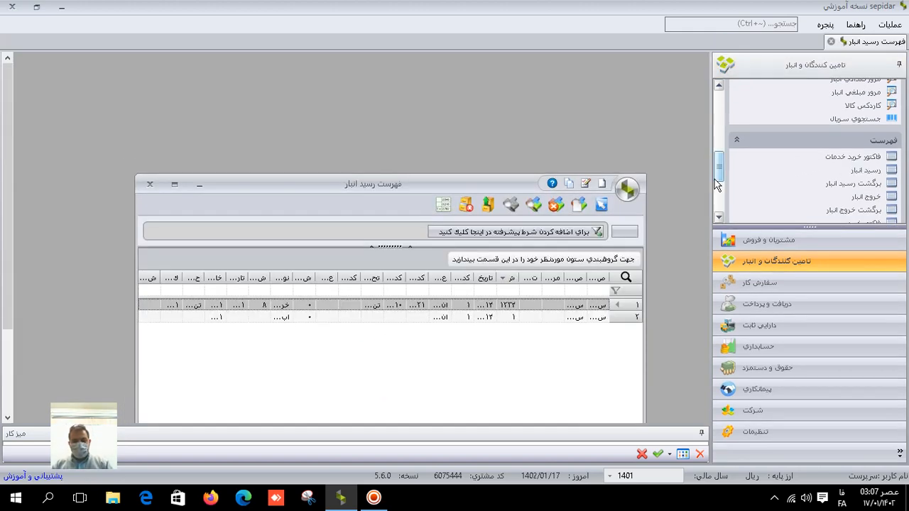
# Review the opening-stock warehouse receipt, then close it
pyautogui.click(530, 317)
pyautogui.moveTo(397, 195); pyautogui.dragTo(394, 126)
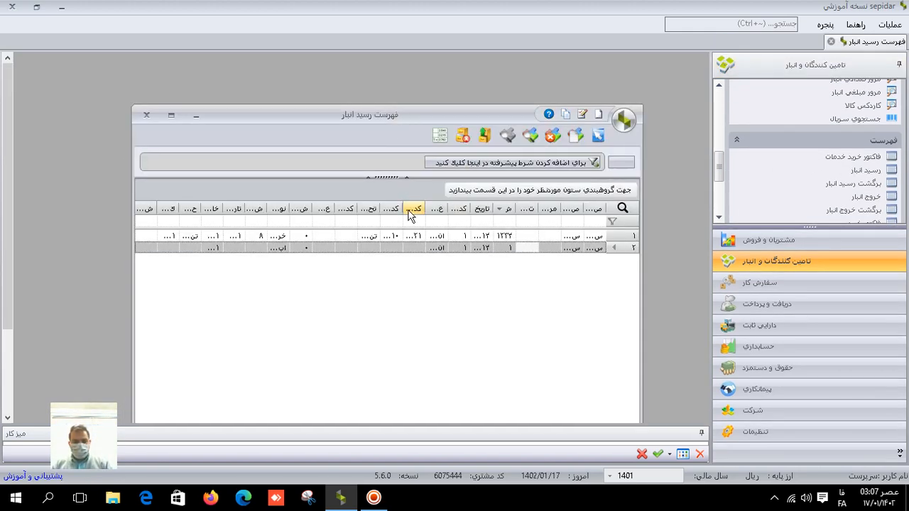
pyautogui.doubleClick(472, 249)
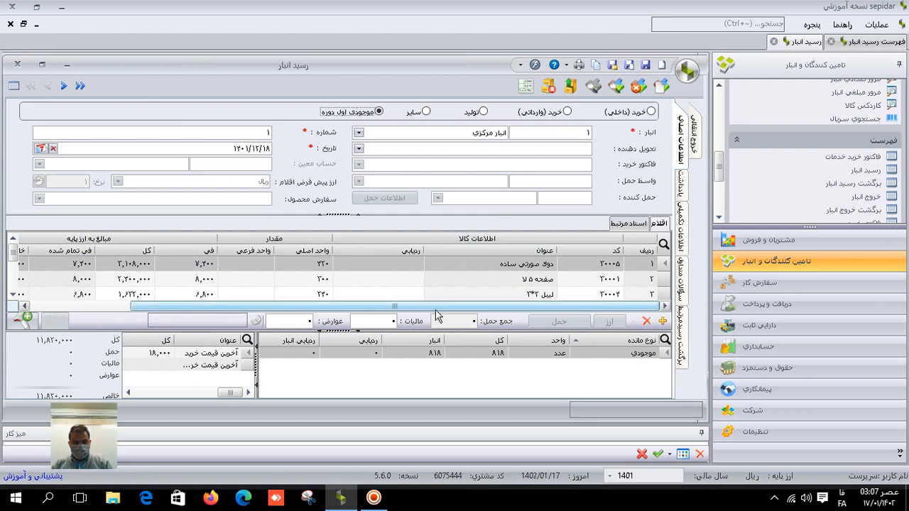
pyautogui.moveTo(437, 308); pyautogui.dragTo(419, 310)
pyautogui.moveTo(474, 310)
pyautogui.mouseDown()
pyautogui.moveTo(564, 310)
pyautogui.moveTo(468, 317)
pyautogui.mouseUp()
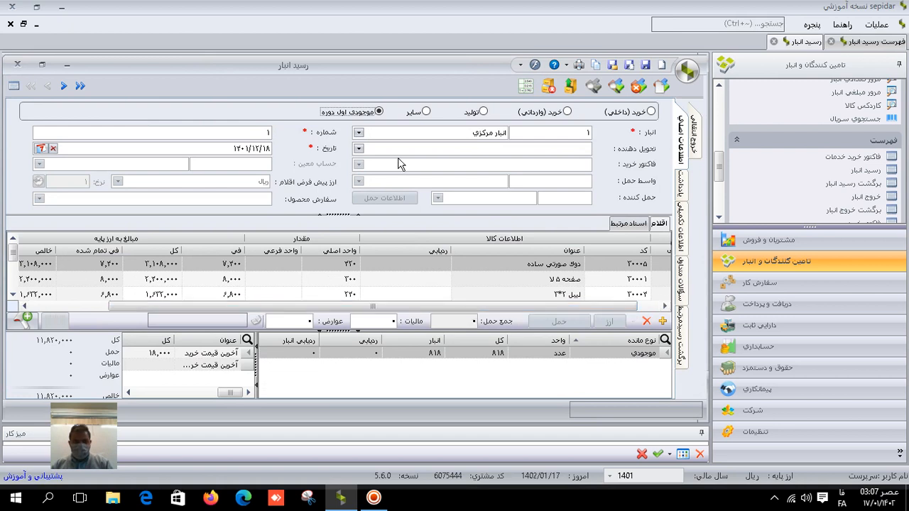
pyautogui.click(17, 64)
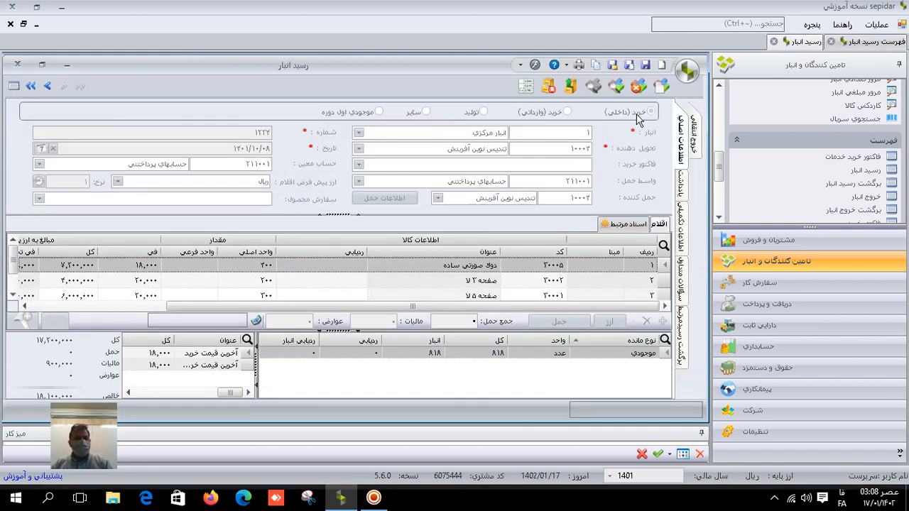
# Inspect the purchase receipt's items grid, then close the receipt and the receipt list
pyautogui.moveTo(402, 307); pyautogui.dragTo(363, 306)
pyautogui.scroll(-1, 363, 306)
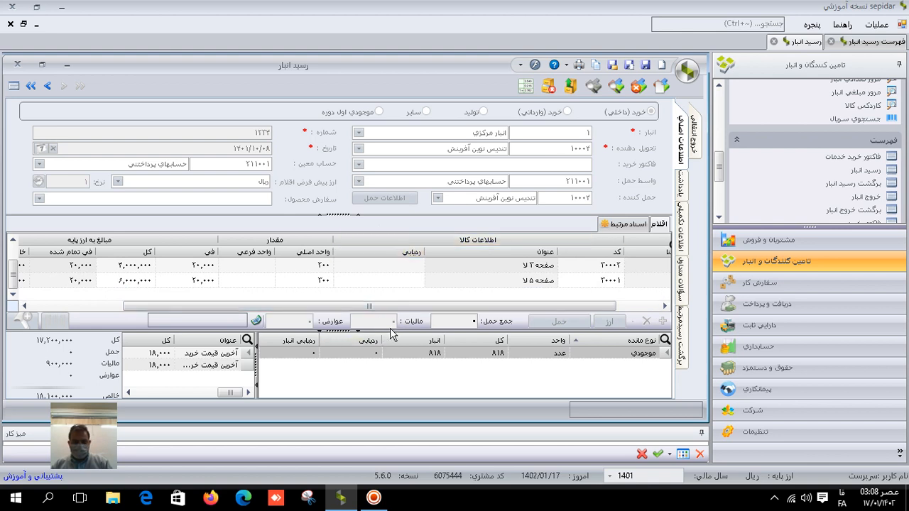
pyautogui.moveTo(379, 329); pyautogui.dragTo(516, 347)
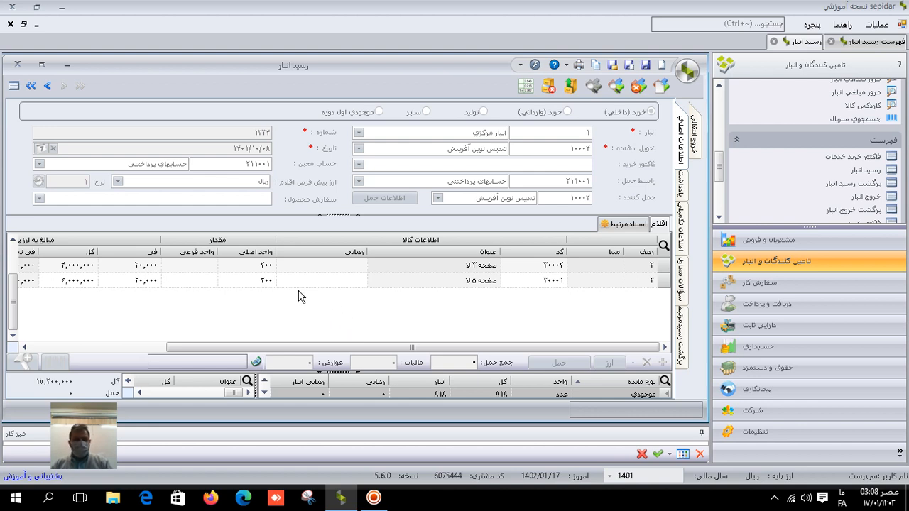
pyautogui.click(17, 66)
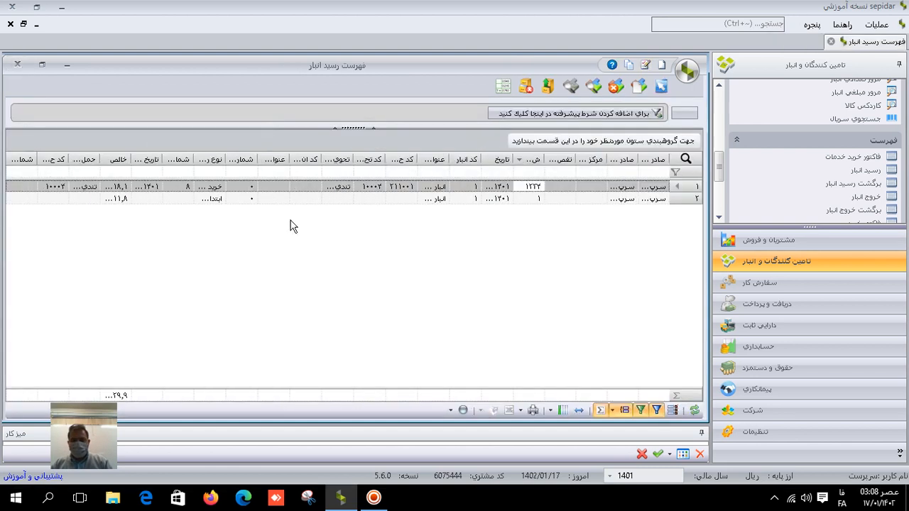
pyautogui.click(17, 65)
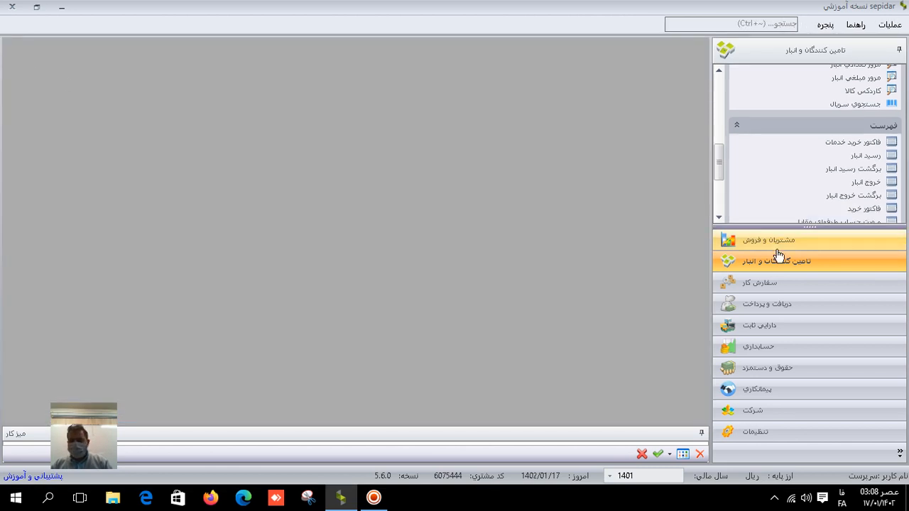
# Start a new purchase receipt return with warehouse انبار مرکزی
pyautogui.moveTo(721, 169); pyautogui.dragTo(731, 100)
pyautogui.moveTo(716, 167); pyautogui.dragTo(722, 96)
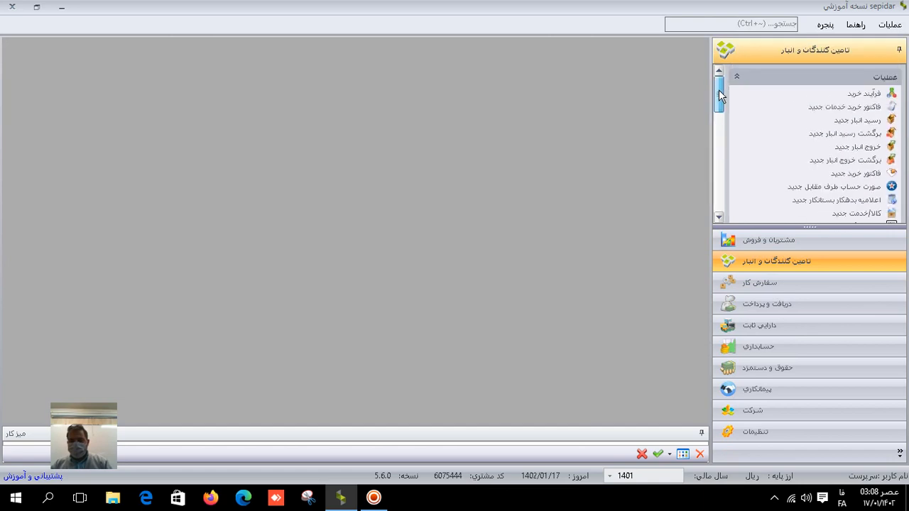
pyautogui.click(823, 136)
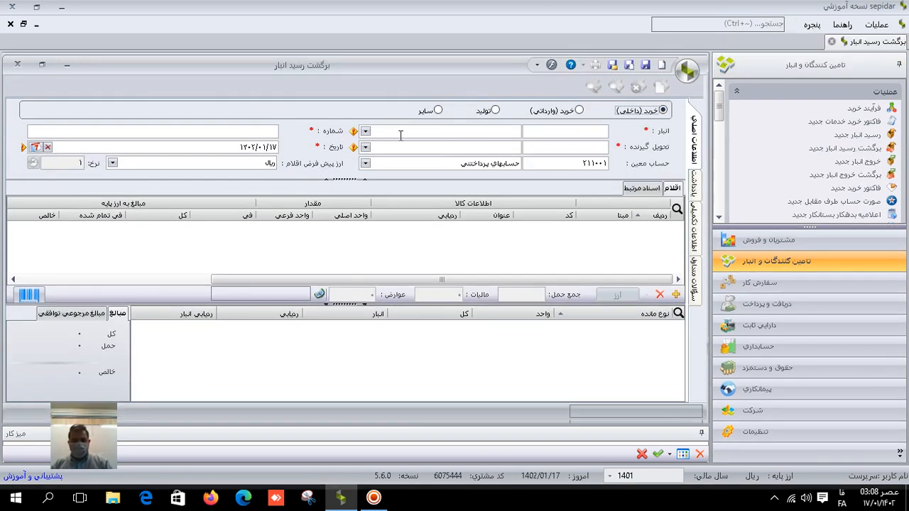
pyautogui.click(365, 131)
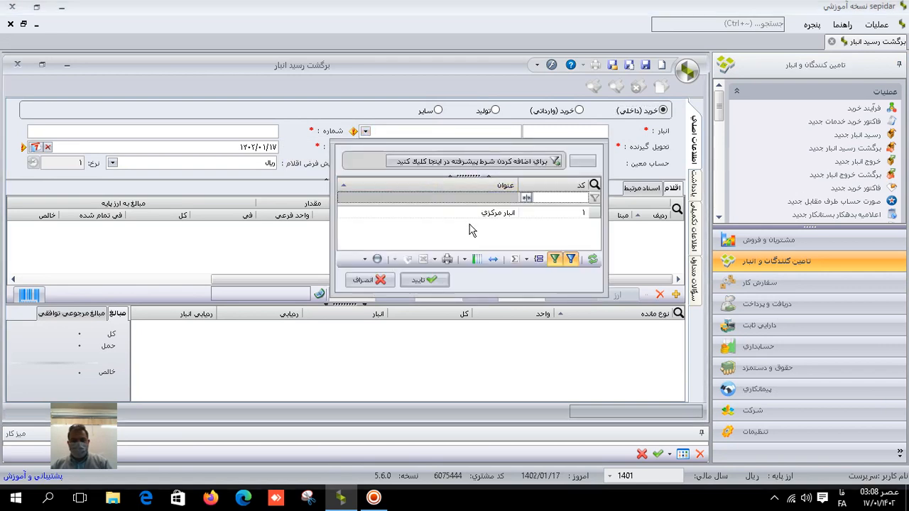
pyautogui.click(469, 230)
pyautogui.click(426, 280)
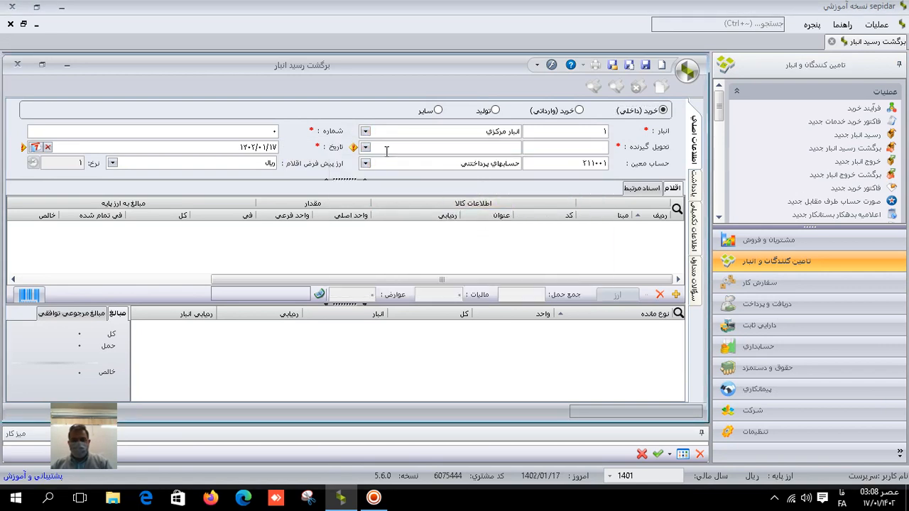
# Set supplier تندیس نوین آفرینش, number 1226 and date 1401/10/11 on the return
pyautogui.click(365, 147)
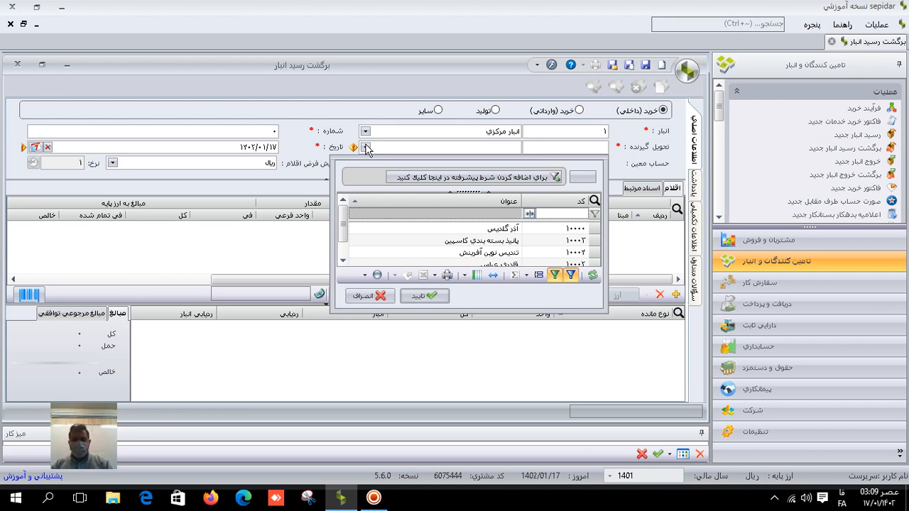
pyautogui.click(466, 254)
pyautogui.click(420, 297)
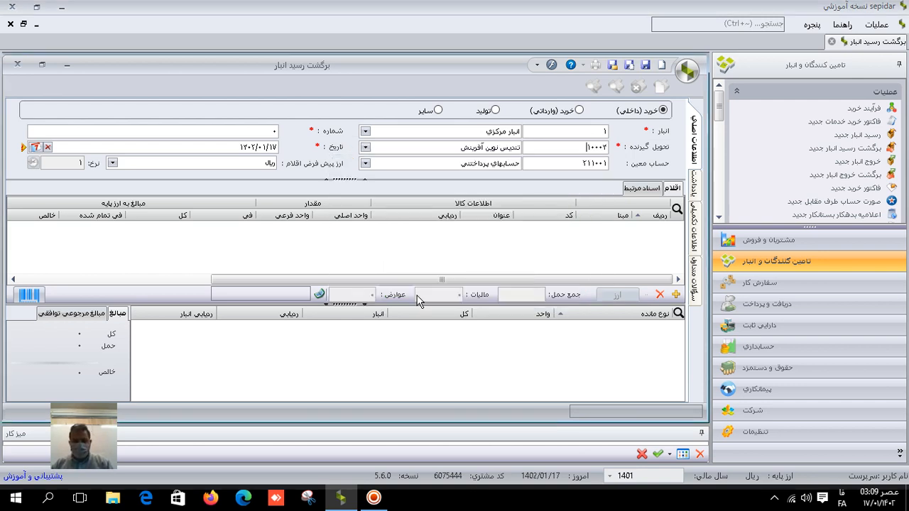
pyautogui.click(256, 130)
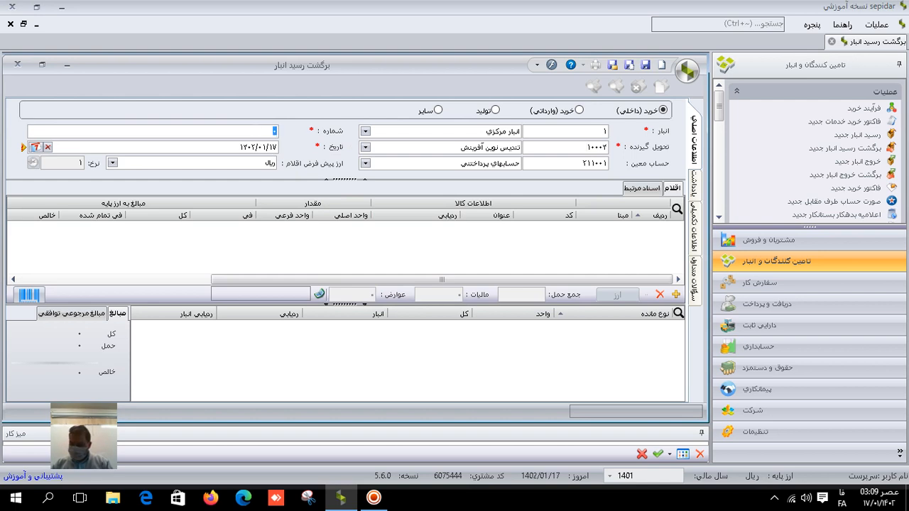
pyautogui.press('Tab')
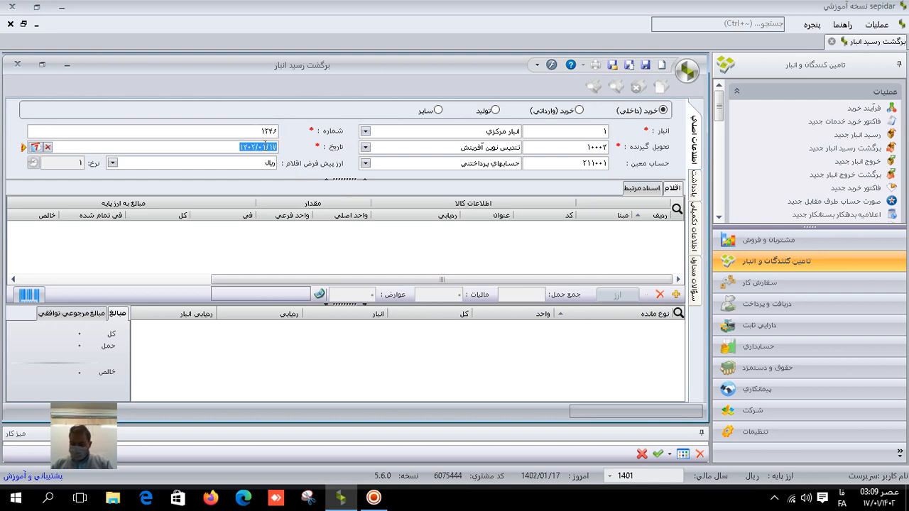
pyautogui.write('14011011')
pyautogui.press('Tab')
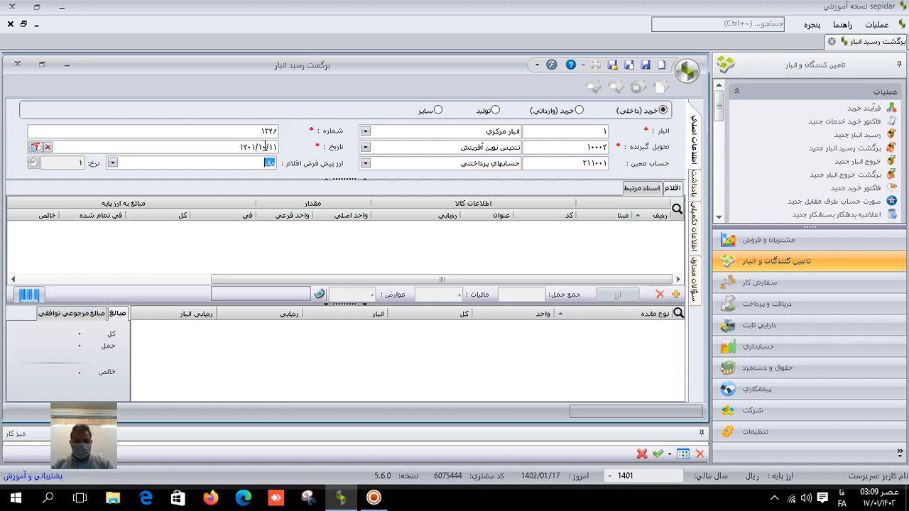
# Add the goods صفحه ۲ لا and صفحه ۵ لا to the receipt return
pyautogui.click(675, 295)
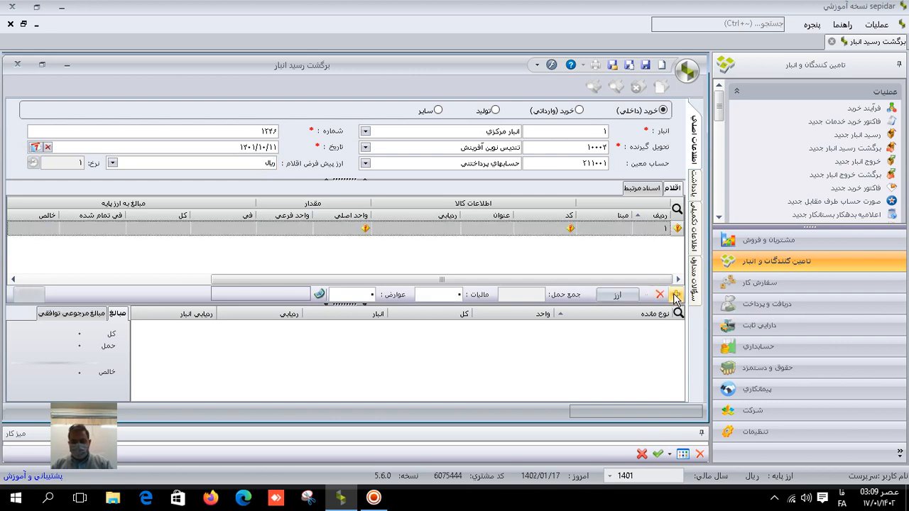
pyautogui.click(522, 229)
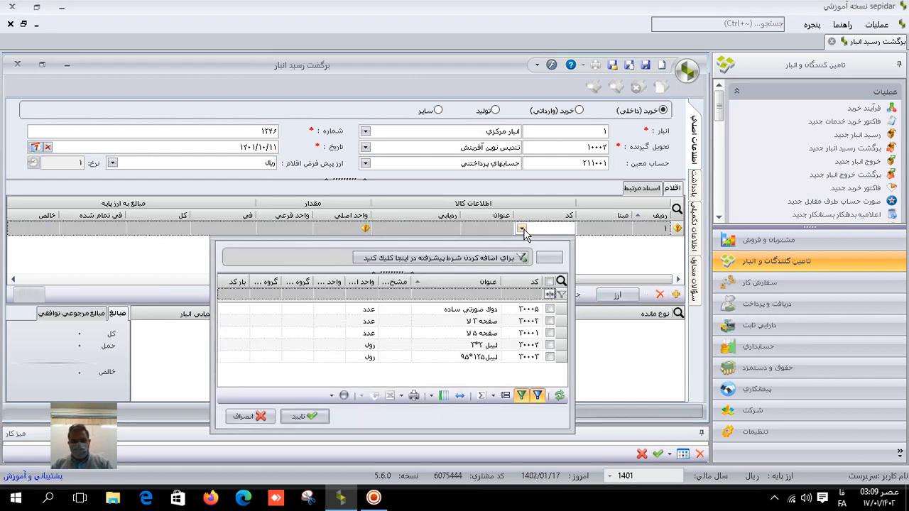
pyautogui.click(551, 321)
pyautogui.click(551, 333)
pyautogui.click(305, 417)
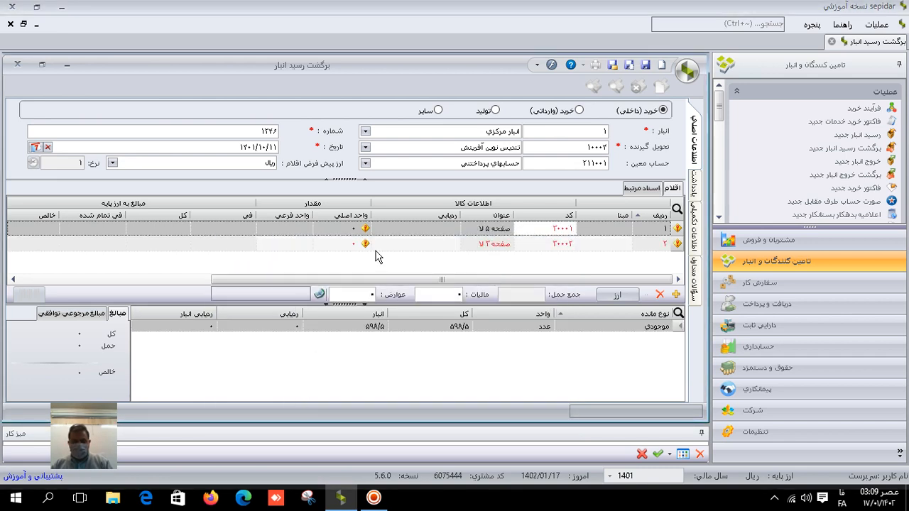
# Set the returned quantities to 150 for the first item and 100 for the second
pyautogui.click(347, 229)
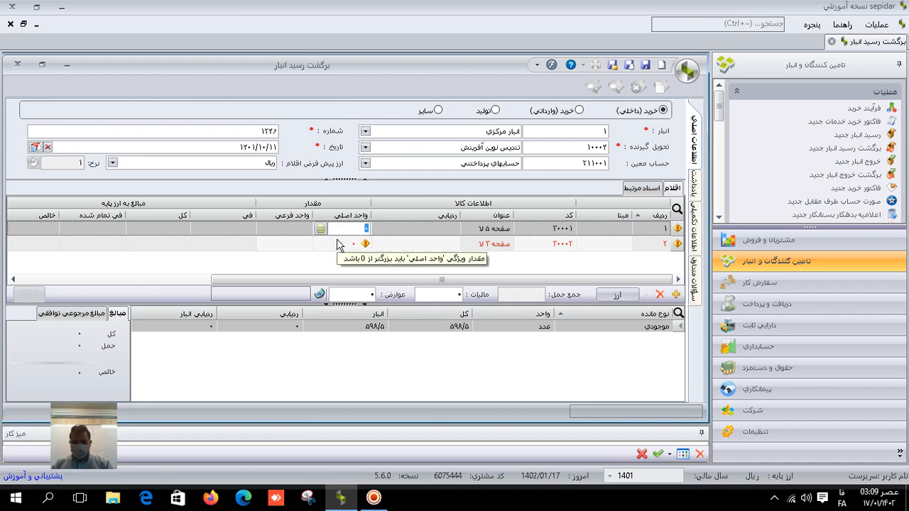
pyautogui.write('150')
pyautogui.press('Return')
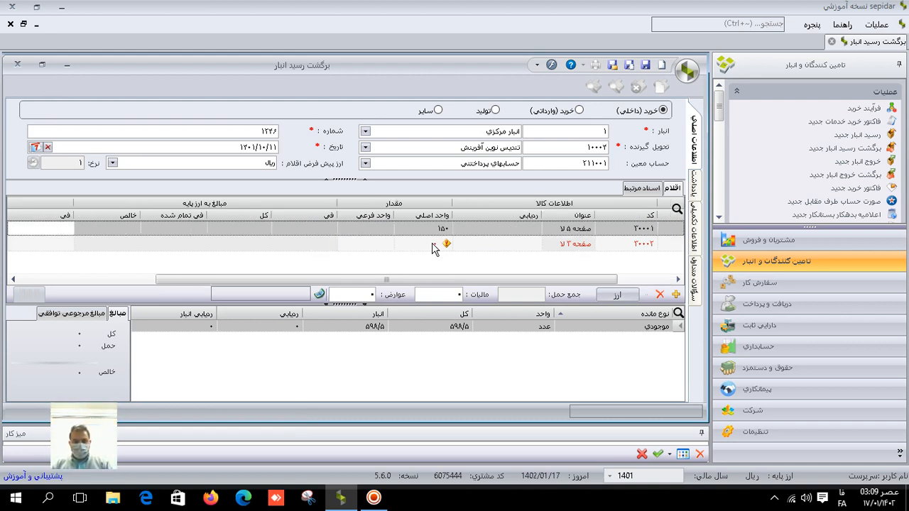
pyautogui.click(406, 247)
pyautogui.write('100')
pyautogui.press('Return')
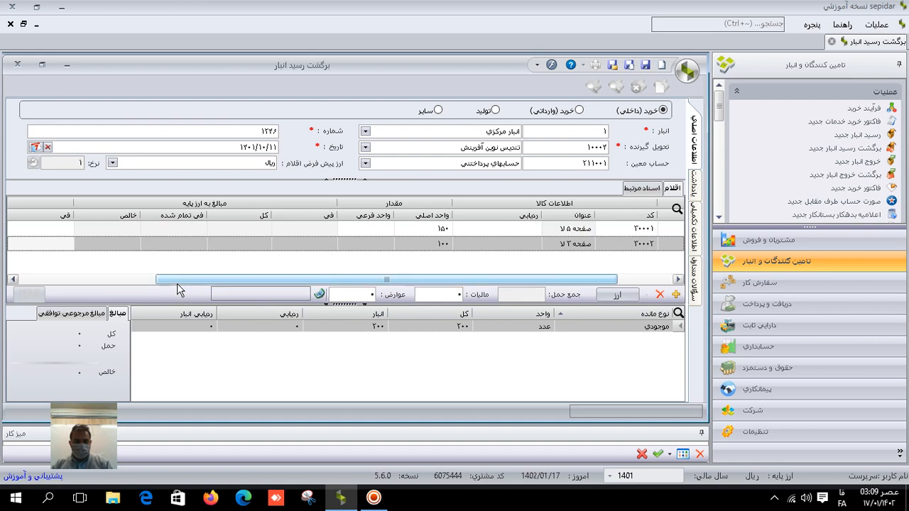
# Price both items at 20,000 each, then save and close the return
pyautogui.moveTo(213, 284); pyautogui.dragTo(134, 279)
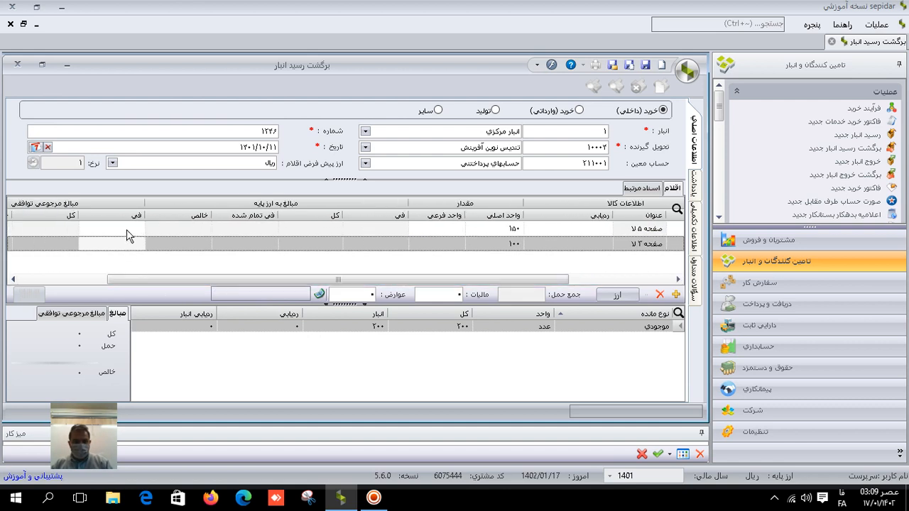
pyautogui.click(126, 229)
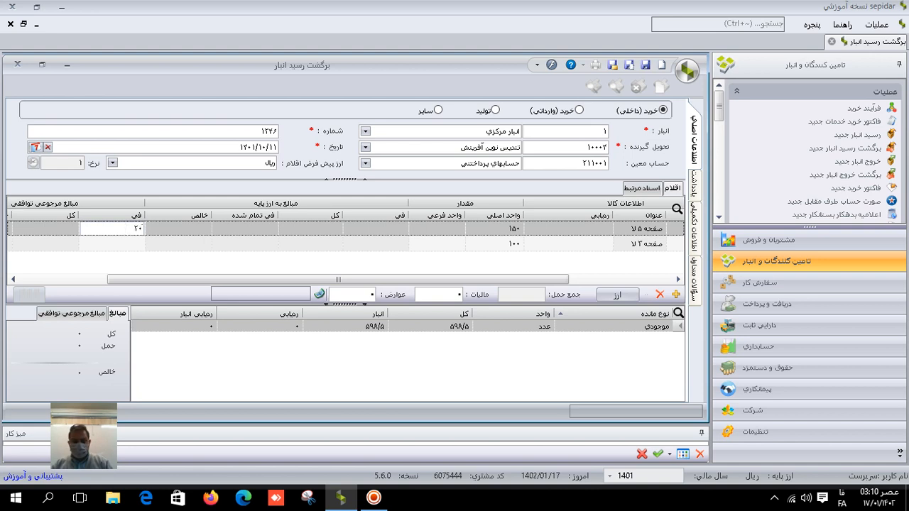
pyautogui.press('Return')
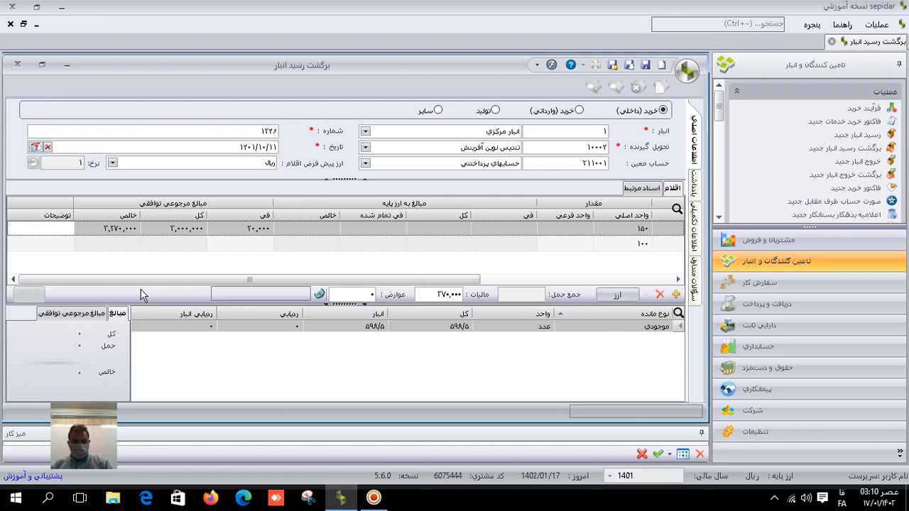
pyautogui.click(188, 244)
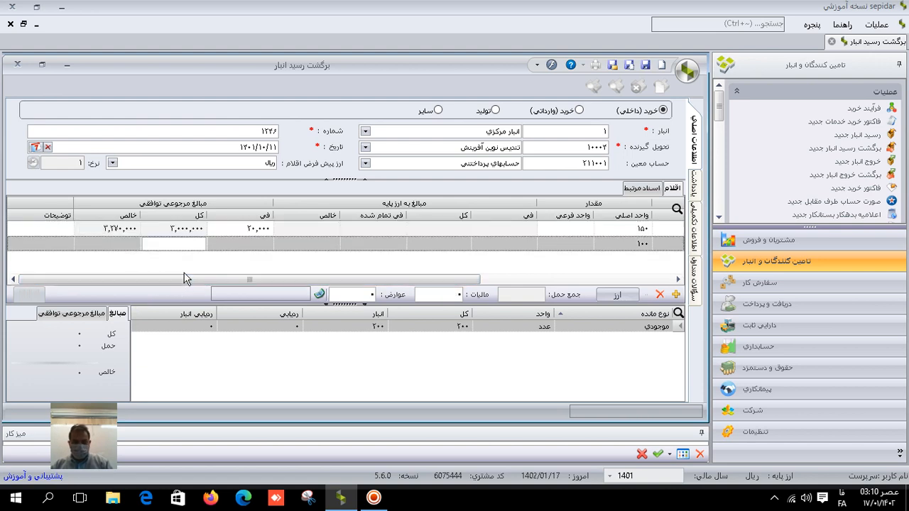
pyautogui.click(271, 247)
pyautogui.write('20')
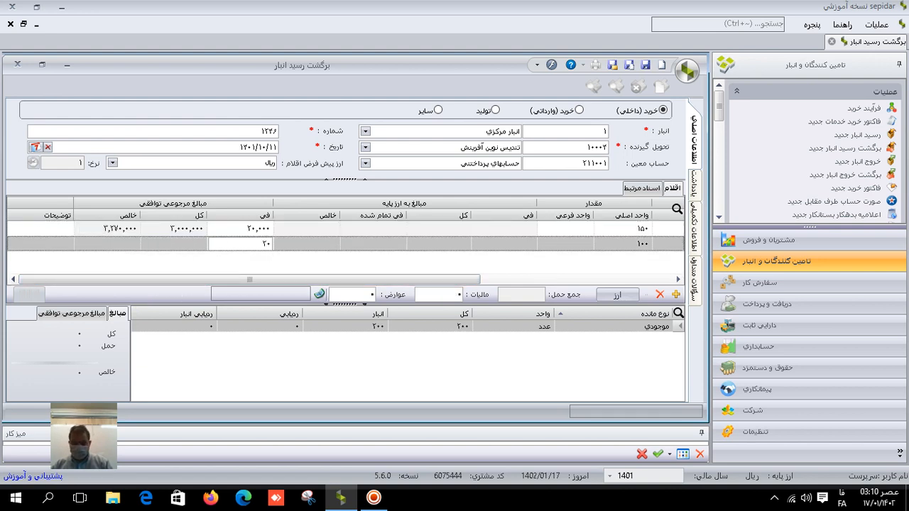
pyautogui.write('000')
pyautogui.press('Return')
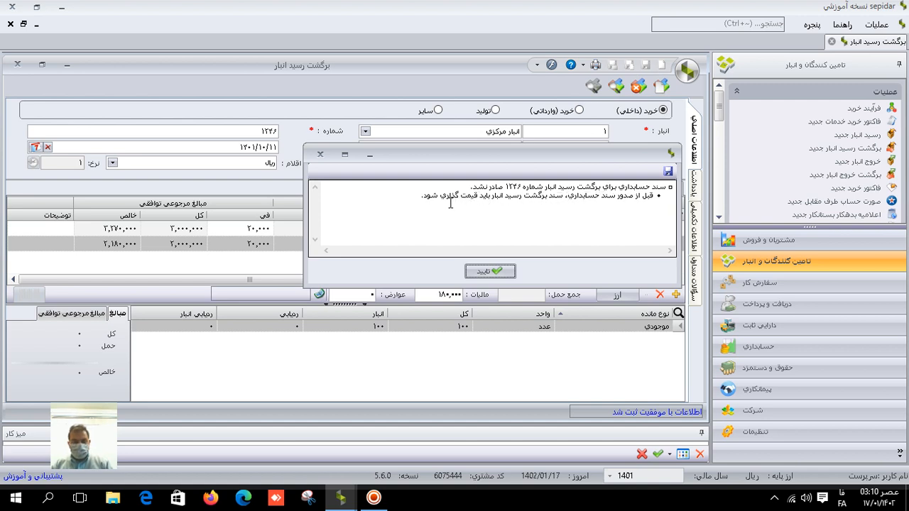
pyautogui.click(495, 271)
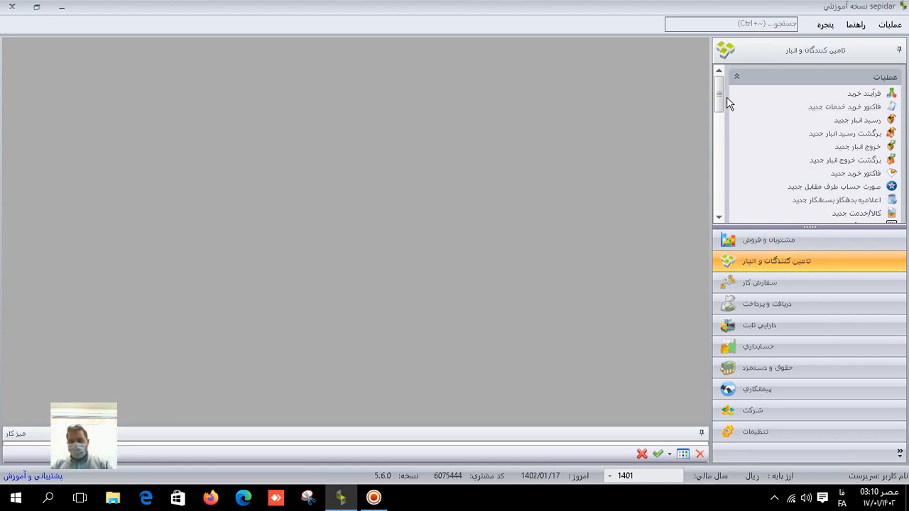
# Open warehouse document pricing for warehouse انبار مرکزی
pyautogui.moveTo(722, 99); pyautogui.dragTo(722, 137)
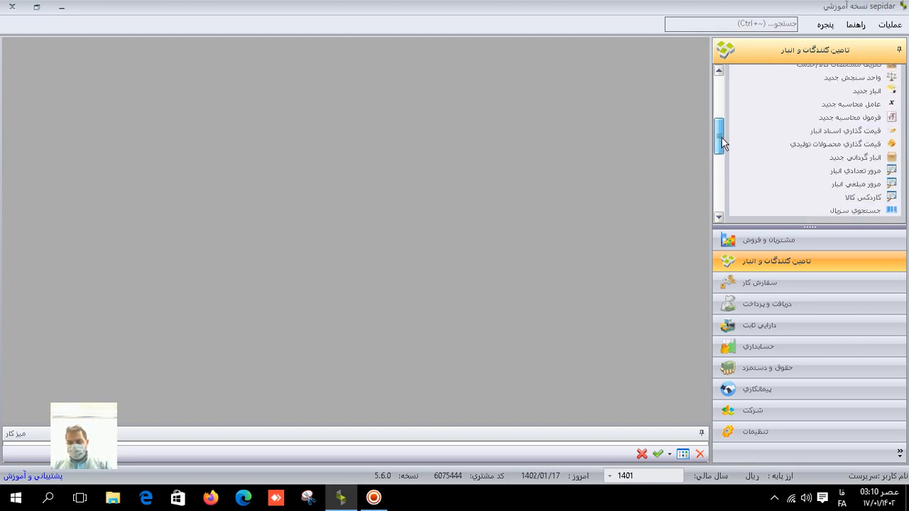
pyautogui.click(859, 132)
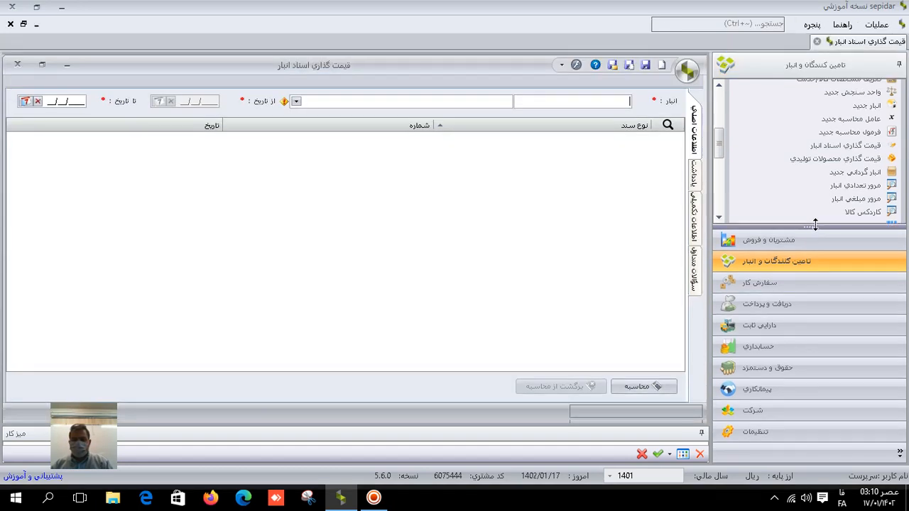
pyautogui.click(296, 102)
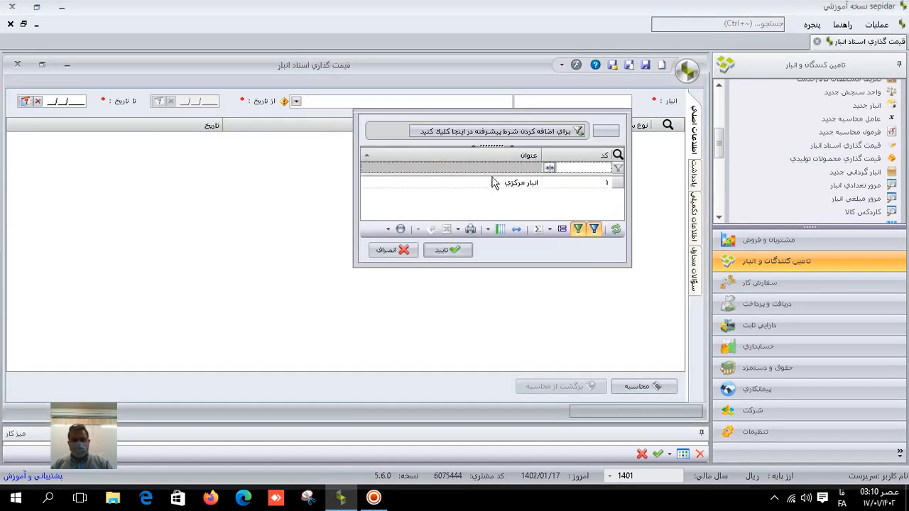
pyautogui.click(493, 183)
pyautogui.click(448, 250)
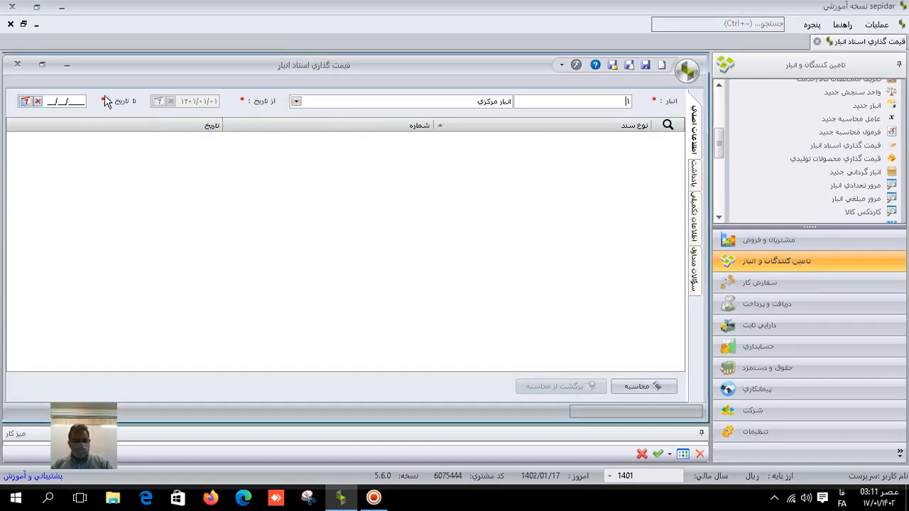
# Run the pricing calculation up to 1401/10/20 and acknowledge its success
pyautogui.click(82, 98)
pyautogui.write('1401101')
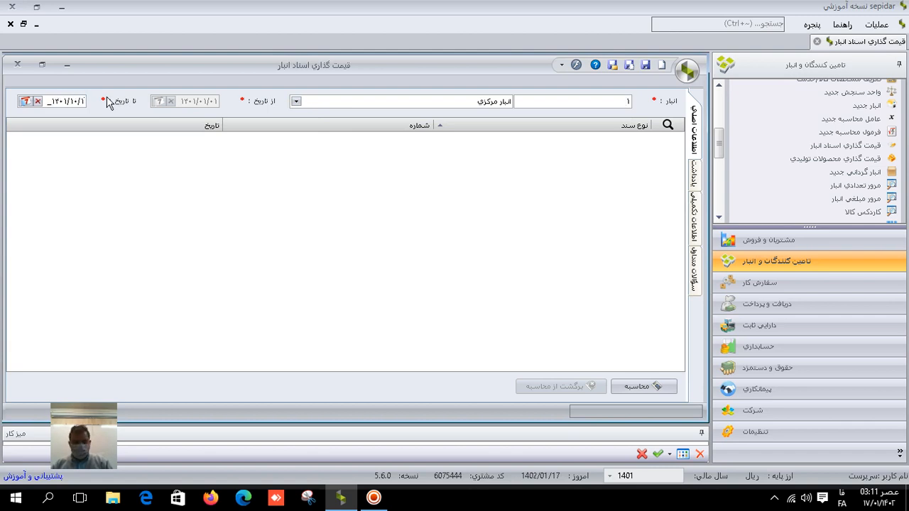
pyautogui.write('1')
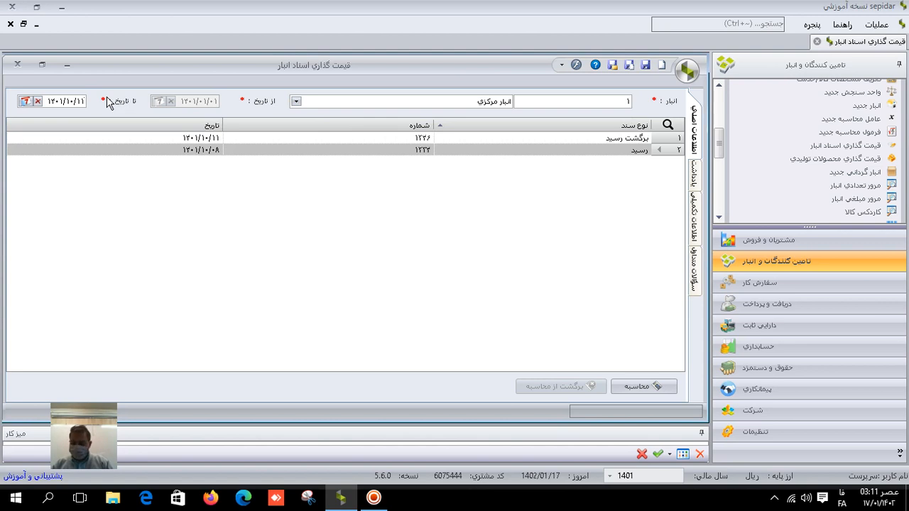
pyautogui.press('BackSpace')
pyautogui.press('BackSpace')
pyautogui.write('20')
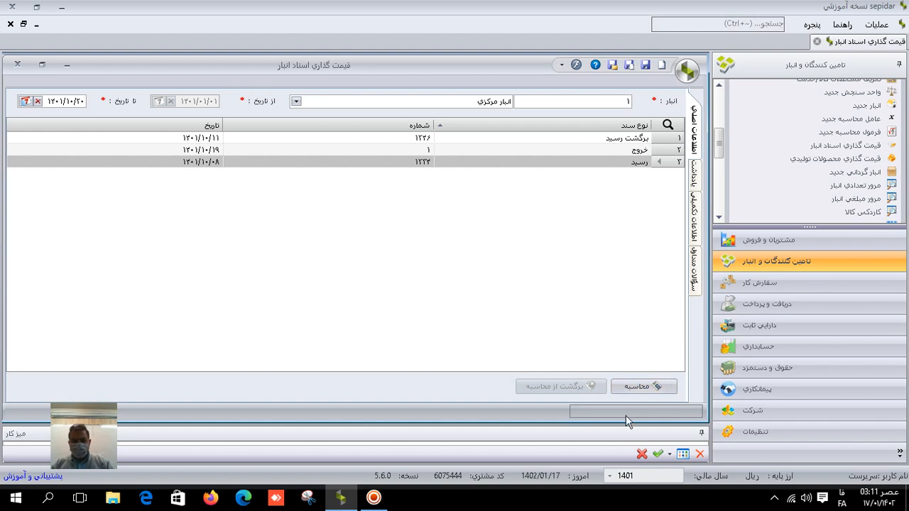
pyautogui.click(627, 393)
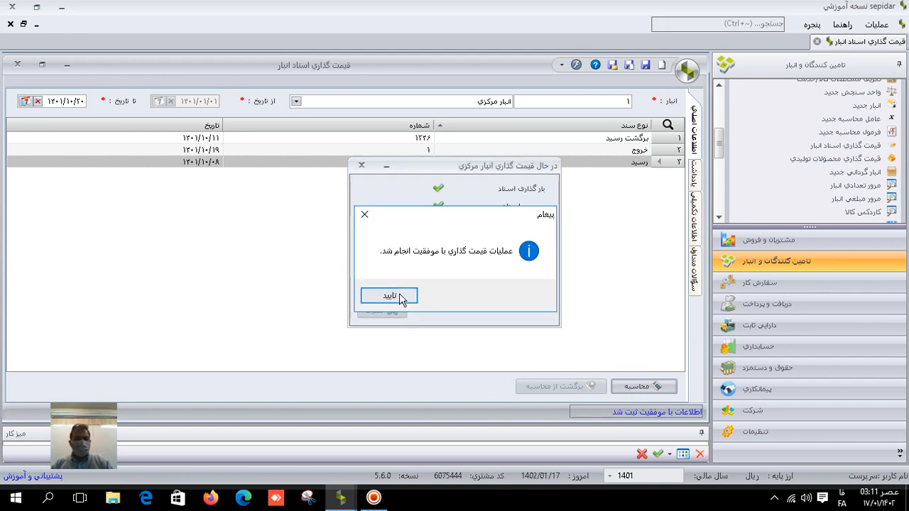
pyautogui.click(398, 296)
pyautogui.click(383, 311)
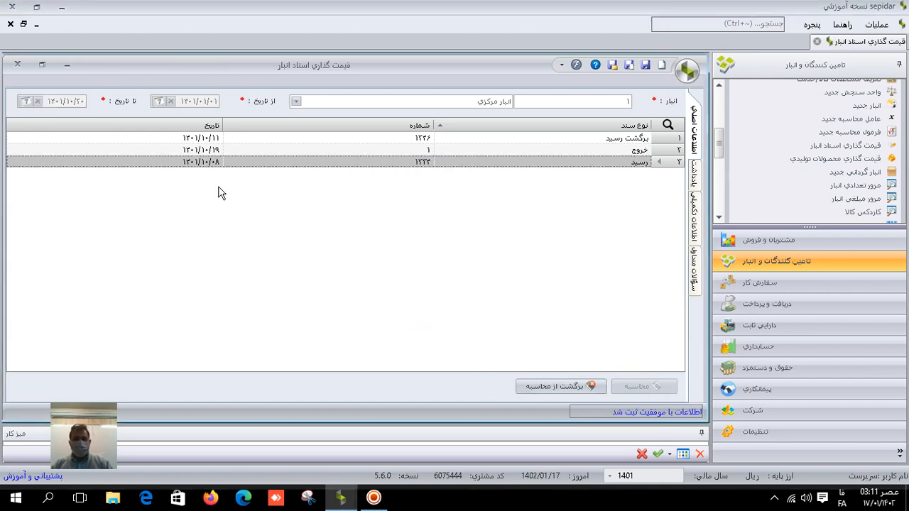
# Close pricing and start a new warehouse receipt return with the supplier as receiver
pyautogui.click(14, 69)
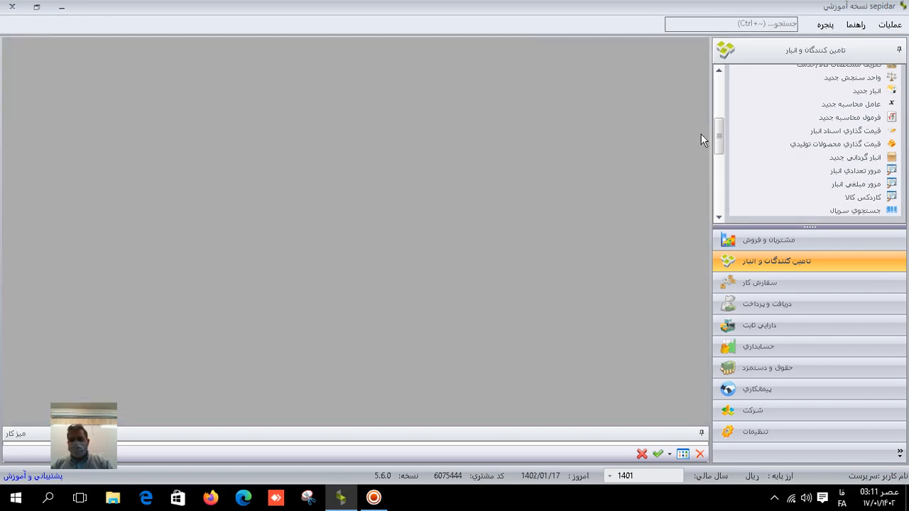
pyautogui.moveTo(719, 134); pyautogui.dragTo(723, 95)
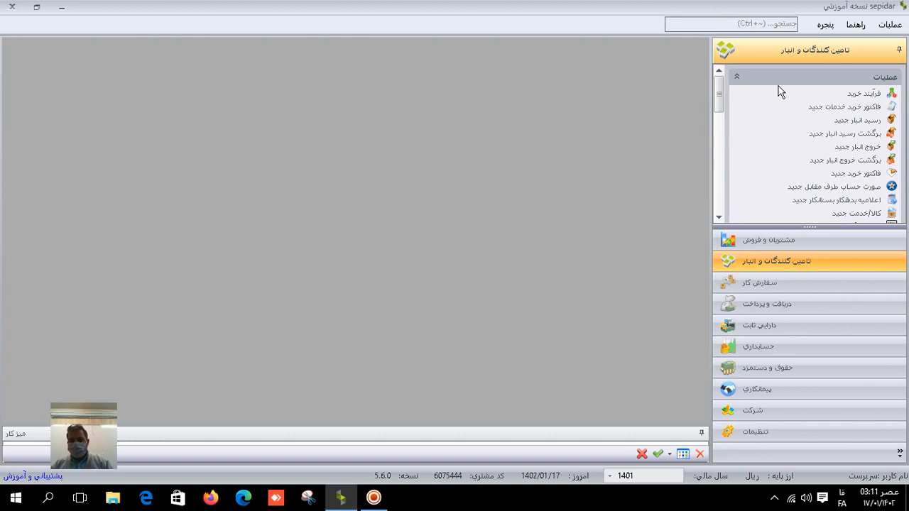
pyautogui.click(810, 135)
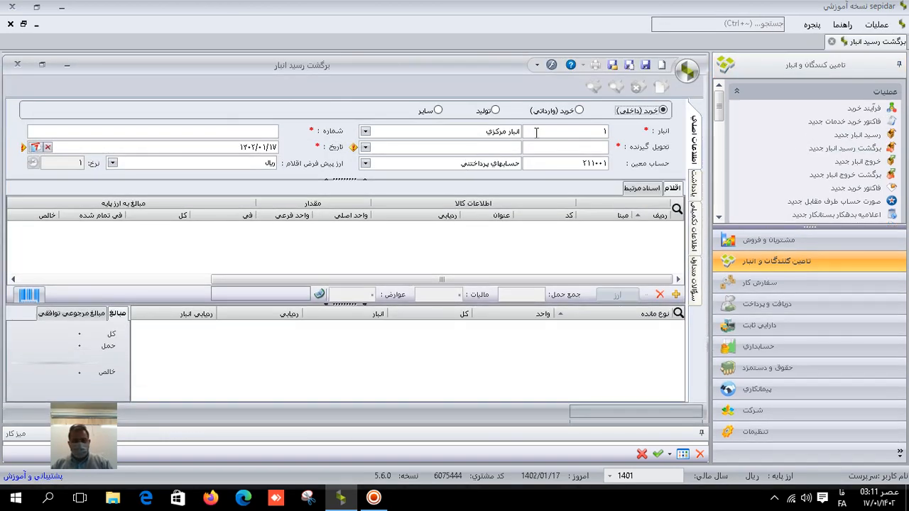
pyautogui.click(365, 147)
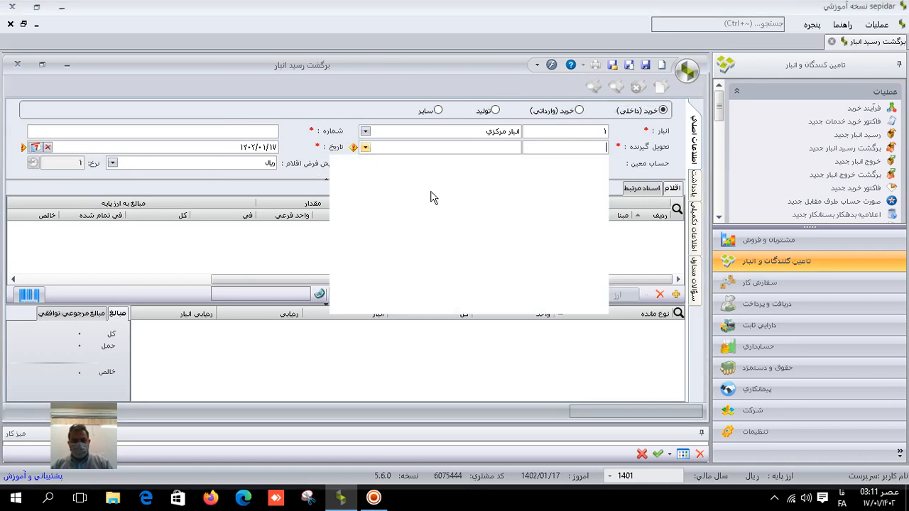
pyautogui.click(461, 253)
pyautogui.click(439, 296)
# Set the return's number to 25664 and date to 1401/10/21
pyautogui.click(277, 131)
pyautogui.write('25664')
pyautogui.press('Tab')
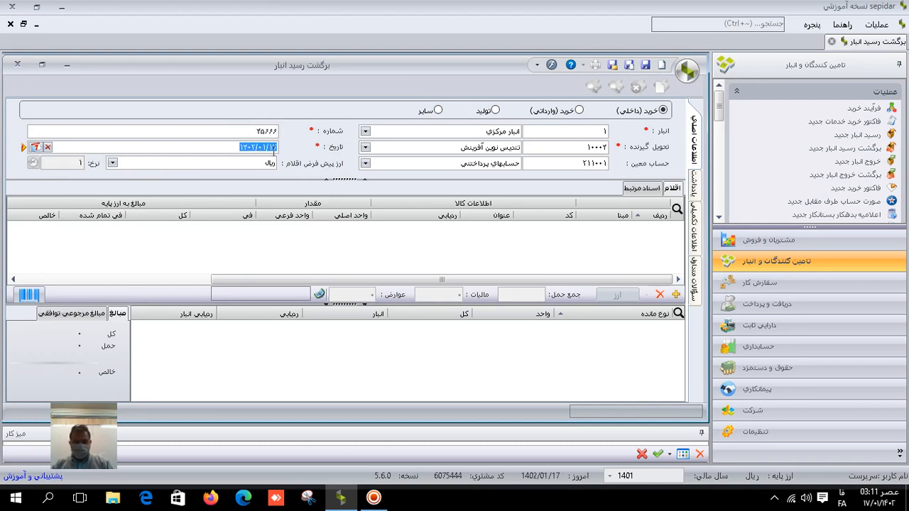
pyautogui.write('1402')
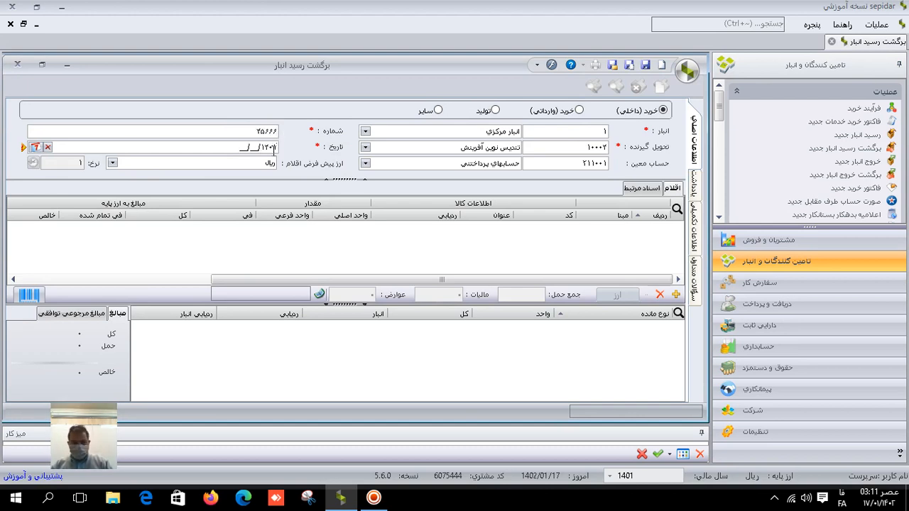
pyautogui.write('1021')
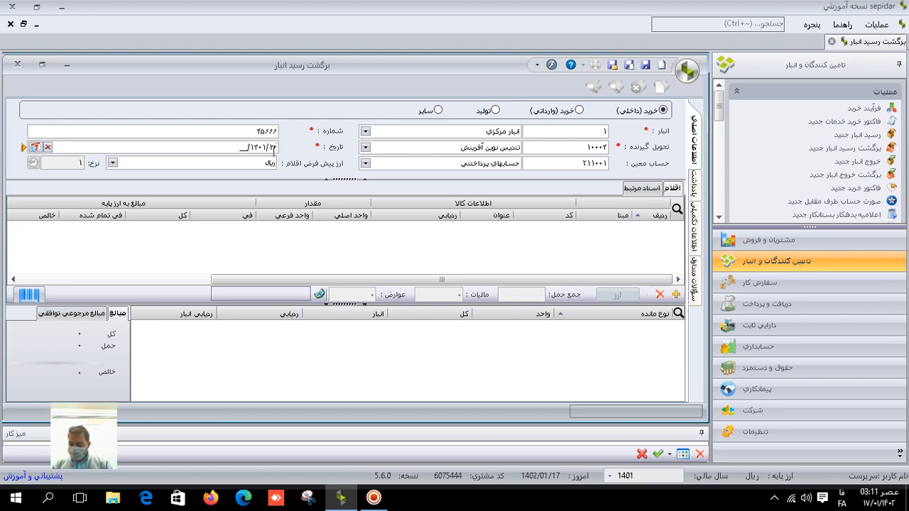
pyautogui.press('Tab')
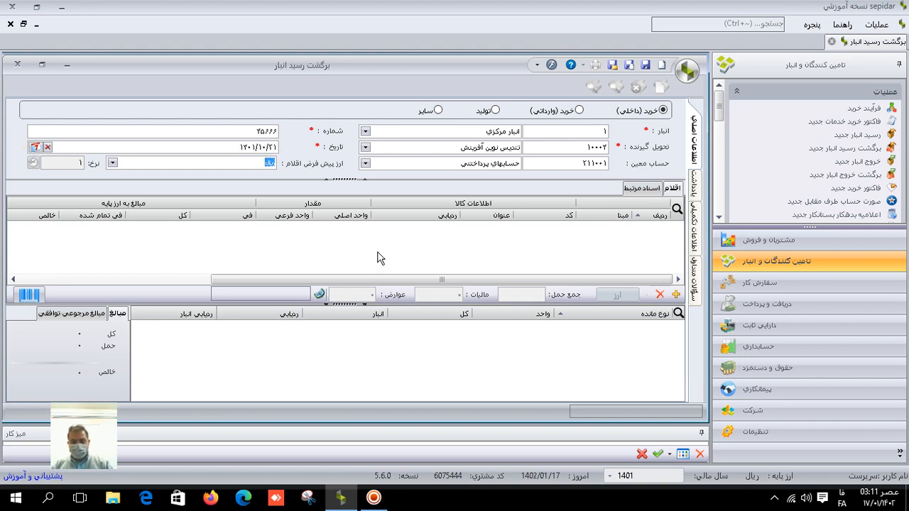
pyautogui.press('Tab')
# Bring two items from receipt 1222 into the return as its source lines
pyautogui.click(610, 229)
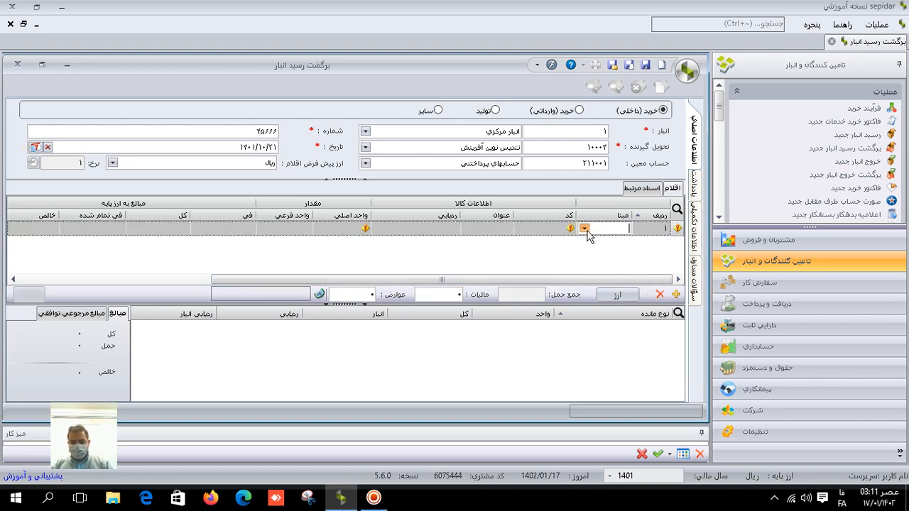
pyautogui.click(584, 228)
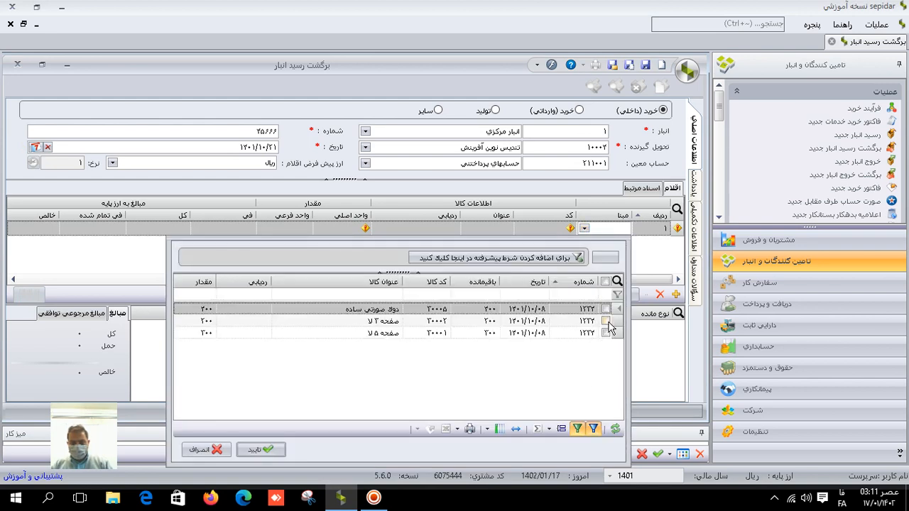
pyautogui.click(606, 320)
pyautogui.click(606, 332)
pyautogui.click(272, 451)
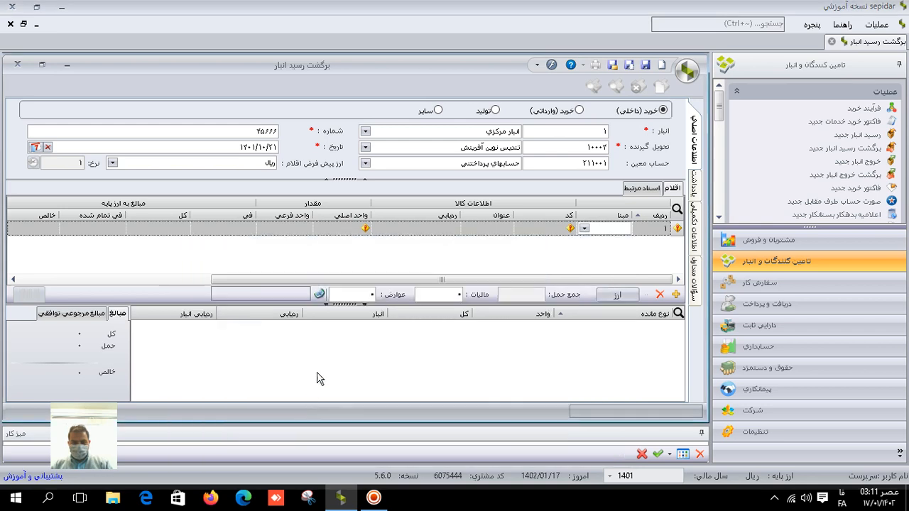
# Set the returned quantities to 150 and 100, then save and close the return
pyautogui.click(350, 229)
pyautogui.write('1')
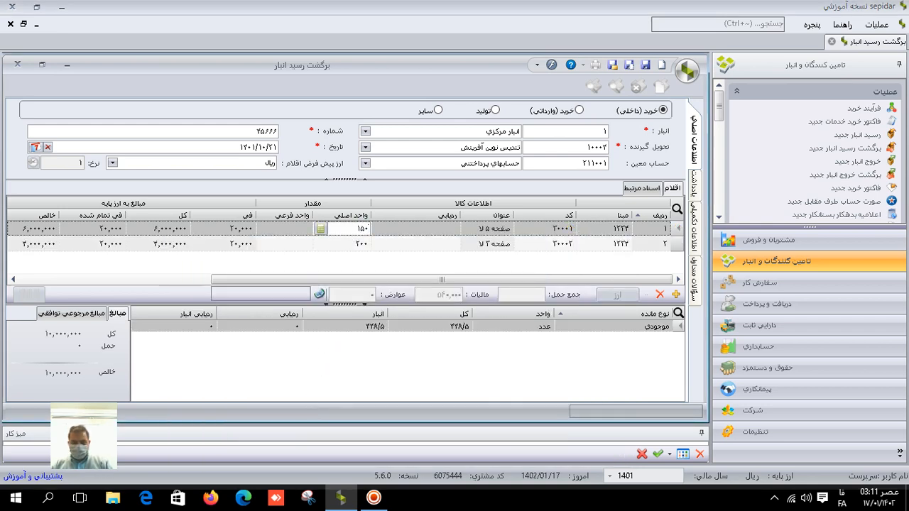
pyautogui.press('Return')
pyautogui.click(623, 240)
pyautogui.write('1')
pyautogui.press('Return')
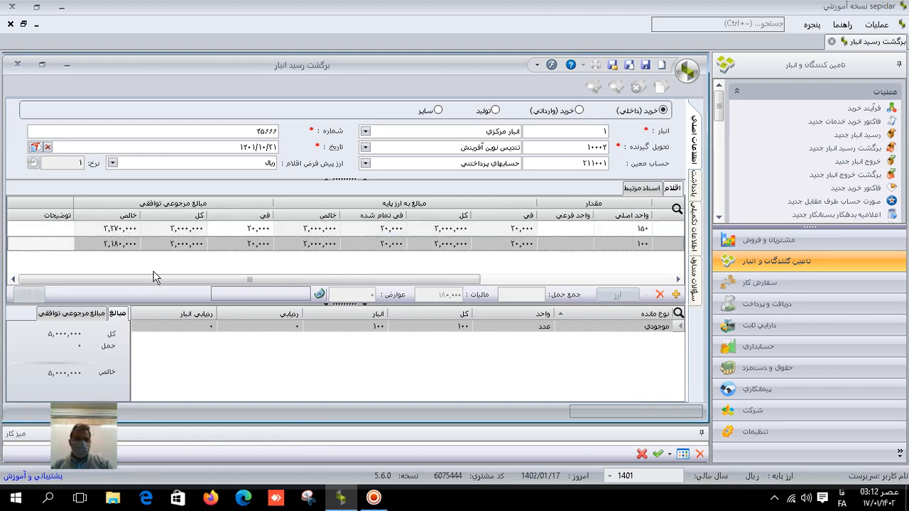
pyautogui.click(618, 65)
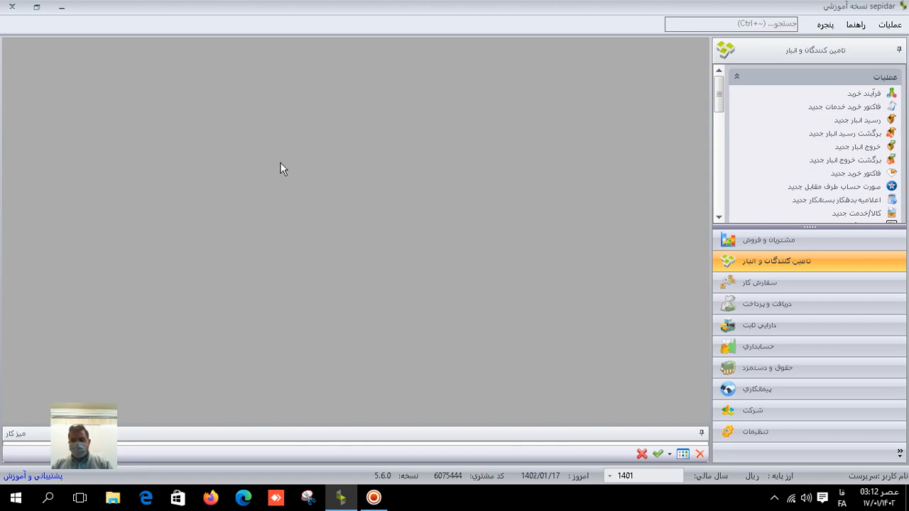
# Reopen the 27,795 sales invoice from the invoice list to check it, then close both windows
pyautogui.click(768, 245)
pyautogui.moveTo(719, 106); pyautogui.dragTo(728, 165)
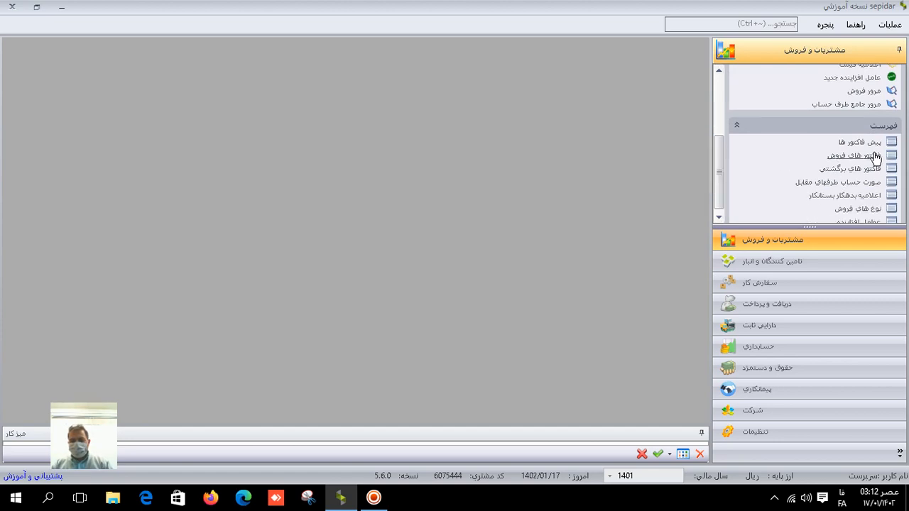
pyautogui.click(828, 161)
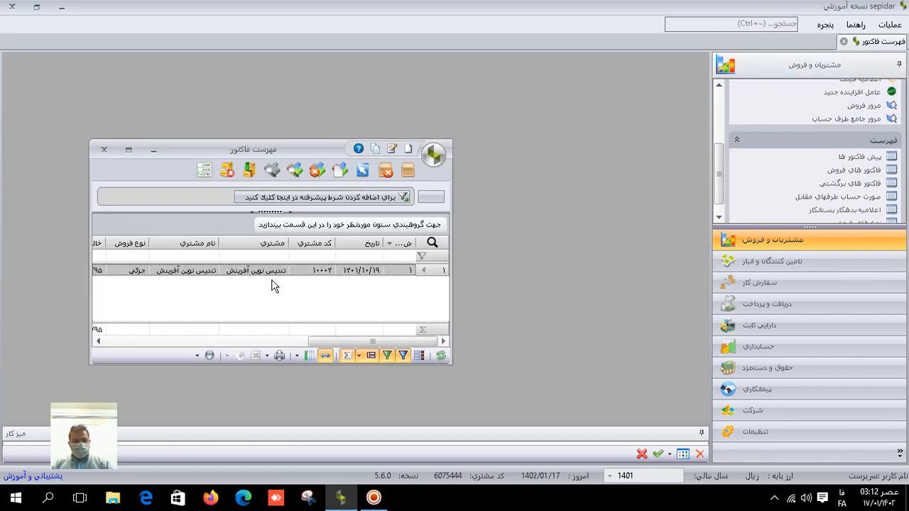
pyautogui.doubleClick(255, 279)
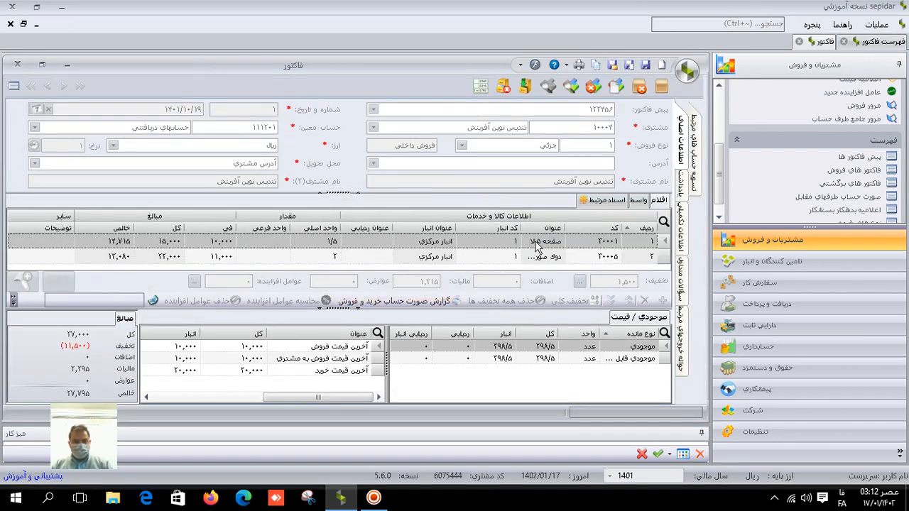
pyautogui.click(315, 247)
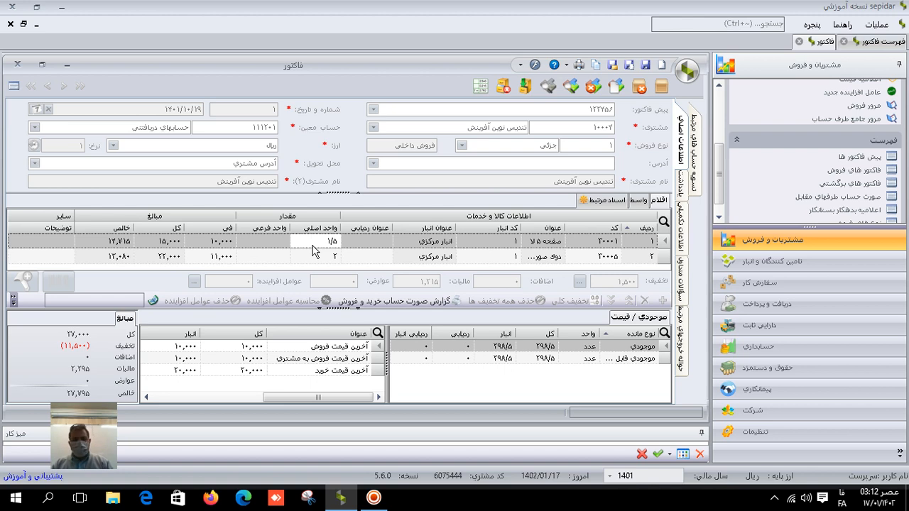
pyautogui.click(17, 64)
pyautogui.click(17, 64)
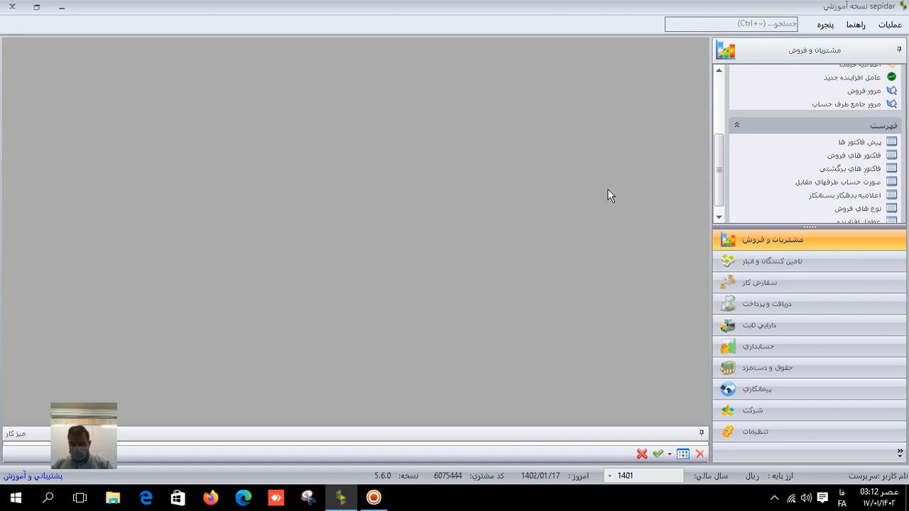
# Start a new sales return invoice and select the returning customer
pyautogui.scroll(1, 717, 158)
pyautogui.moveTo(717, 158); pyautogui.dragTo(713, 100)
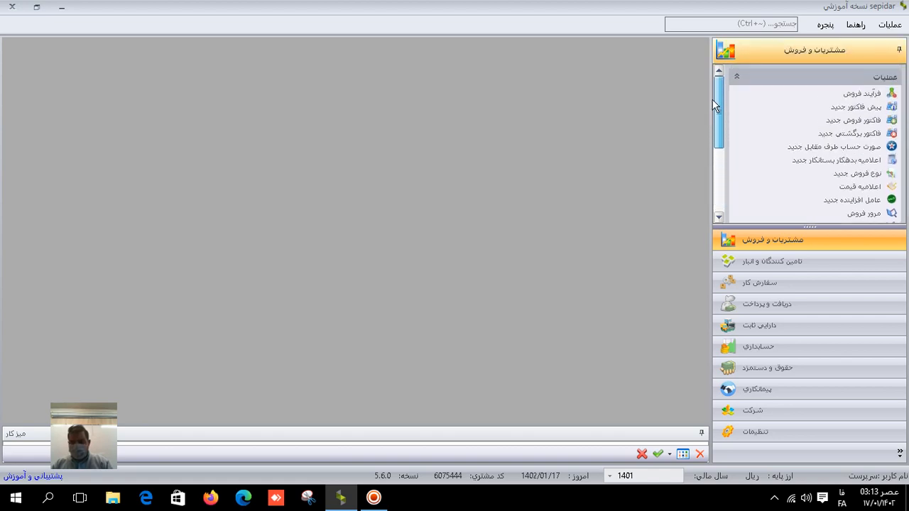
pyautogui.click(826, 133)
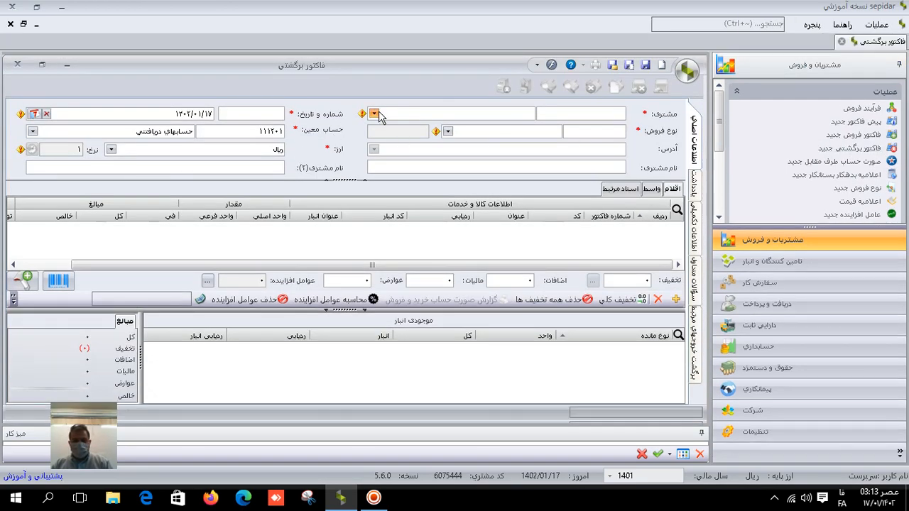
pyautogui.click(374, 113)
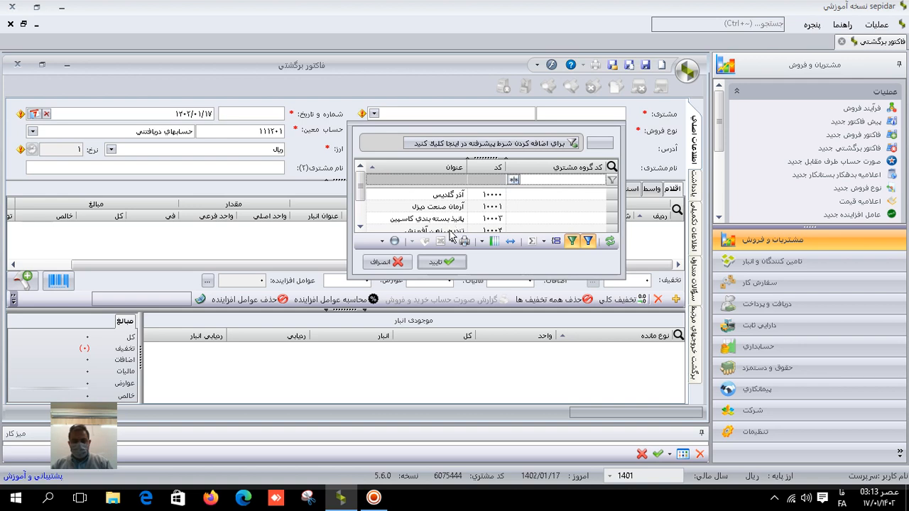
pyautogui.click(452, 231)
pyautogui.click(440, 261)
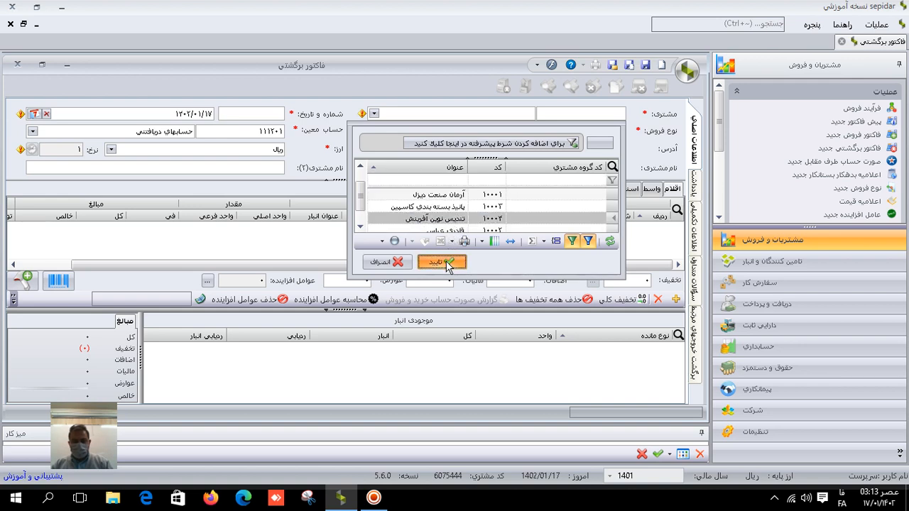
# Set the return invoice date to 1401/10/22 and the sale type to جزئی
pyautogui.doubleClick(197, 115)
pyautogui.write('14011022')
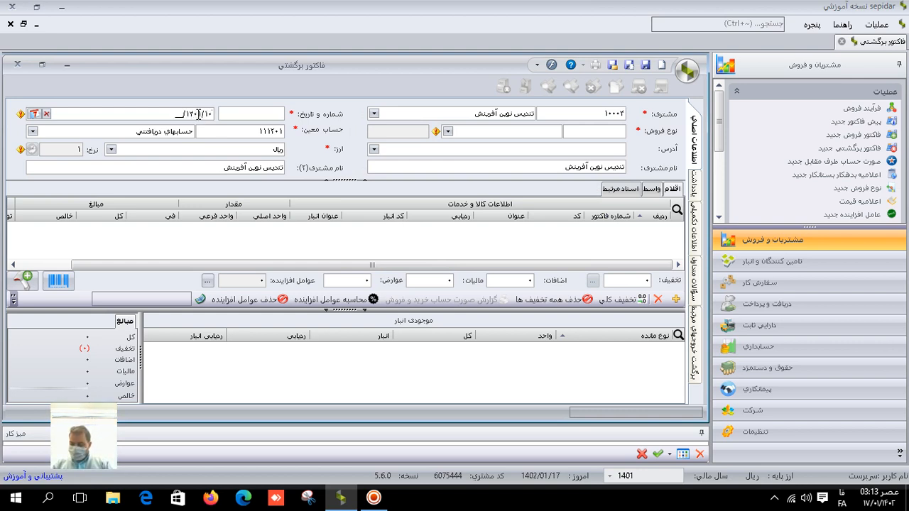
pyautogui.press('Tab')
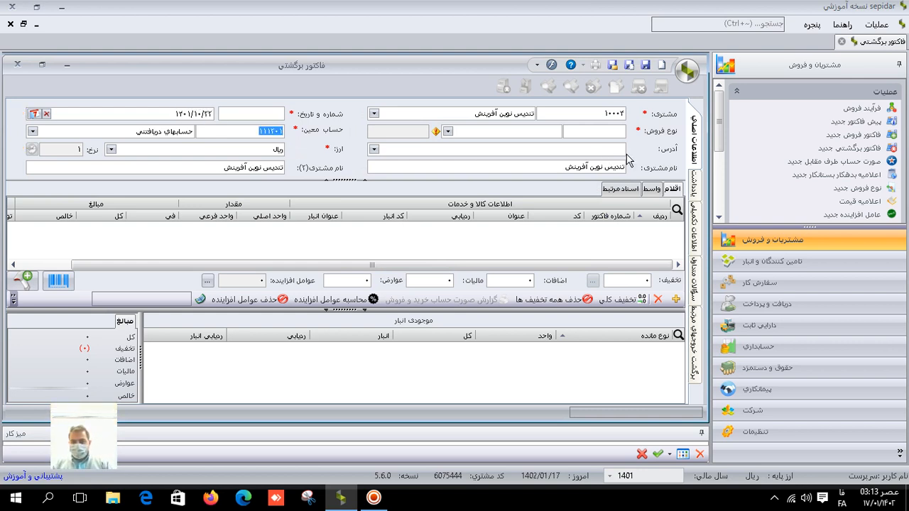
pyautogui.click(448, 131)
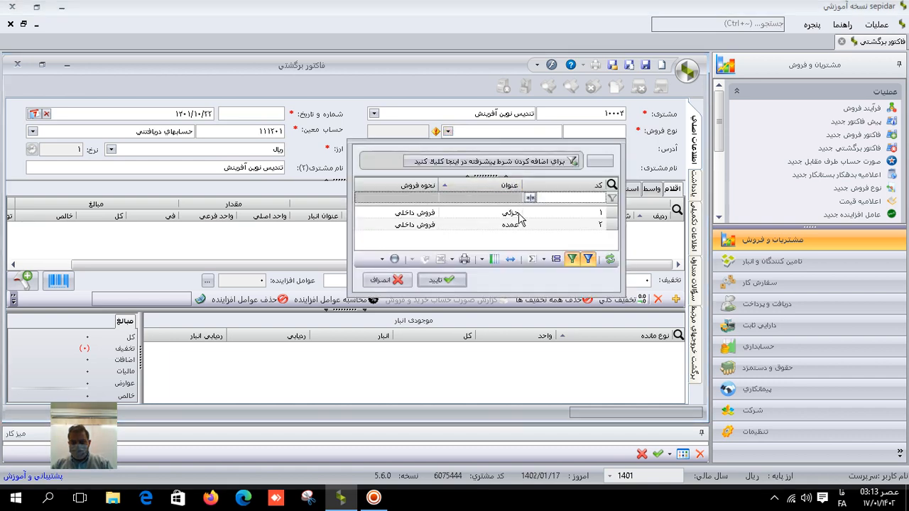
pyautogui.click(441, 280)
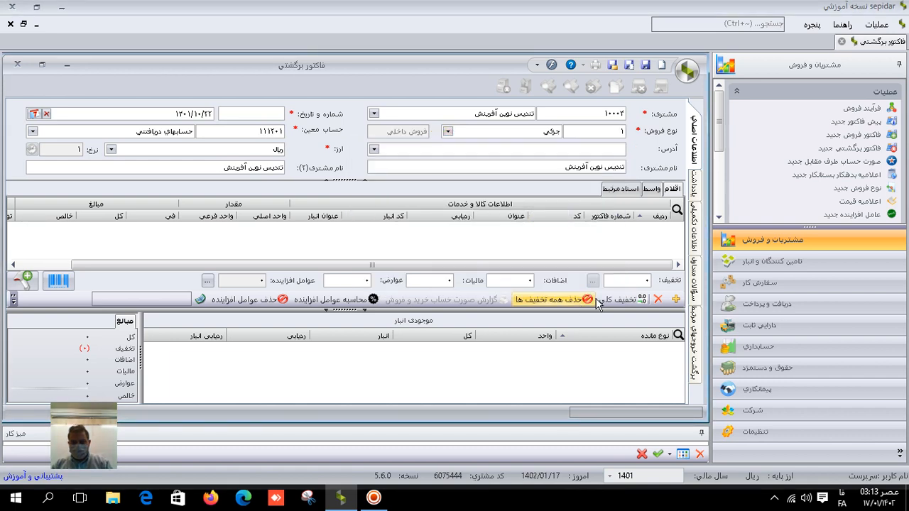
# Add one صفحه ۵ لا to the return, then save and close it
pyautogui.click(676, 299)
pyautogui.click(544, 229)
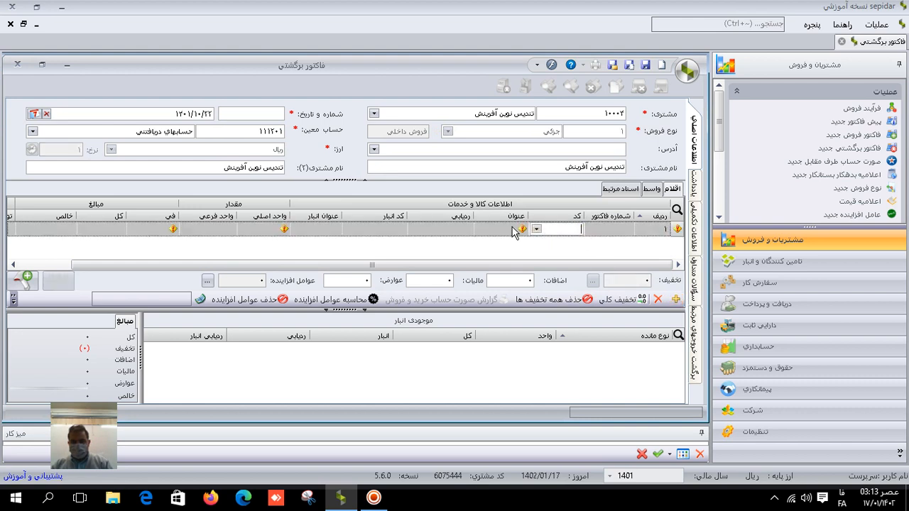
pyautogui.click(537, 230)
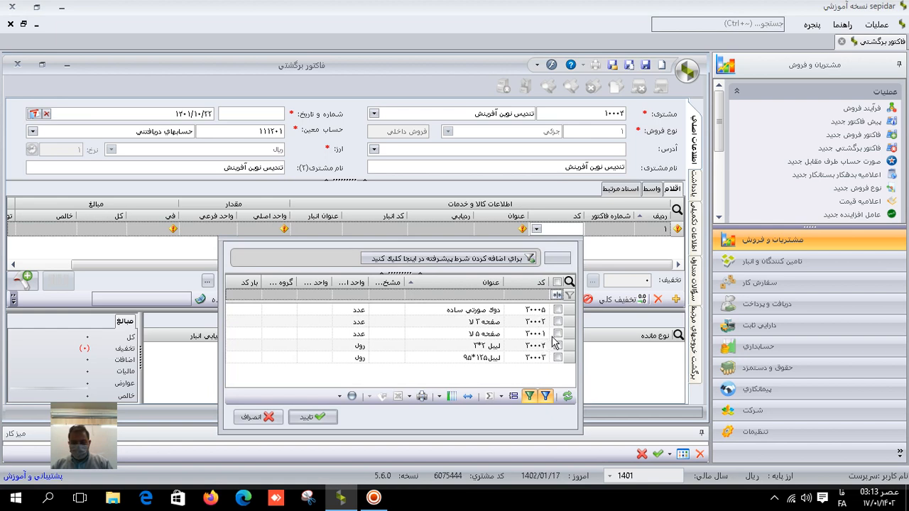
pyautogui.click(558, 333)
pyautogui.click(312, 417)
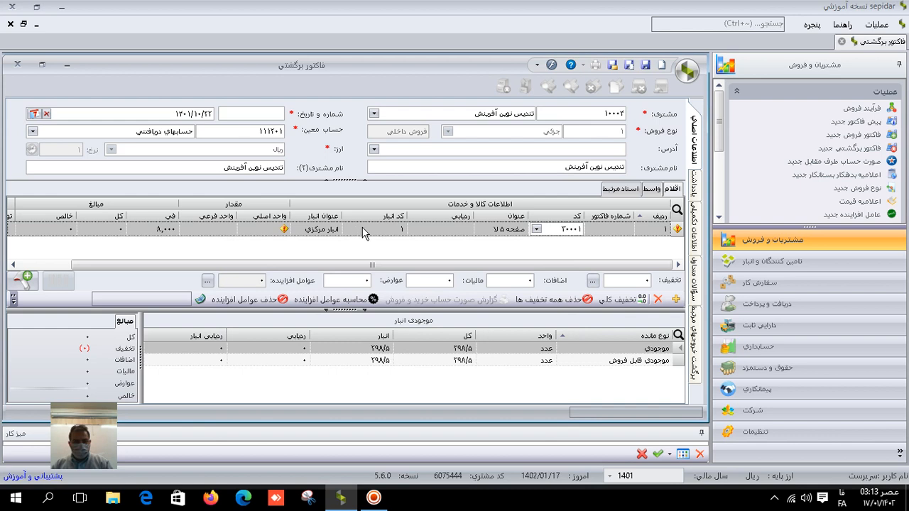
pyautogui.click(279, 231)
pyautogui.press('Return')
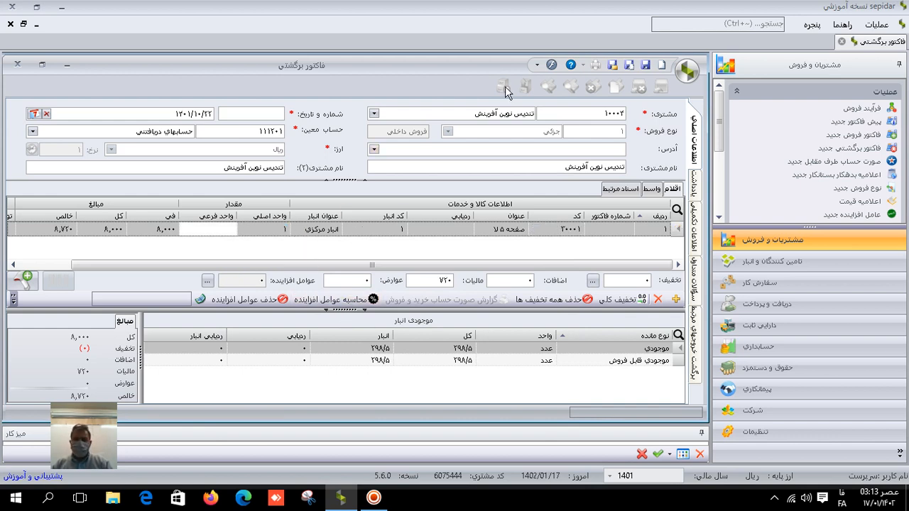
pyautogui.click(610, 66)
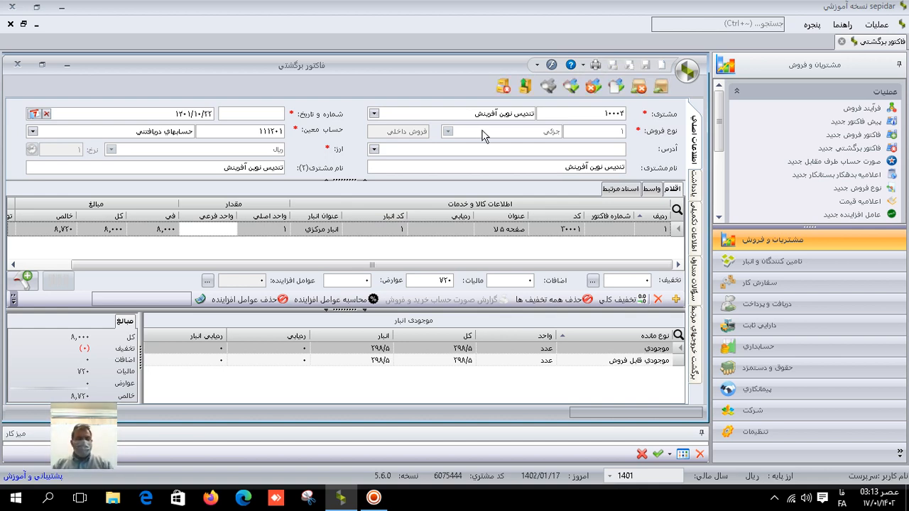
pyautogui.click(17, 64)
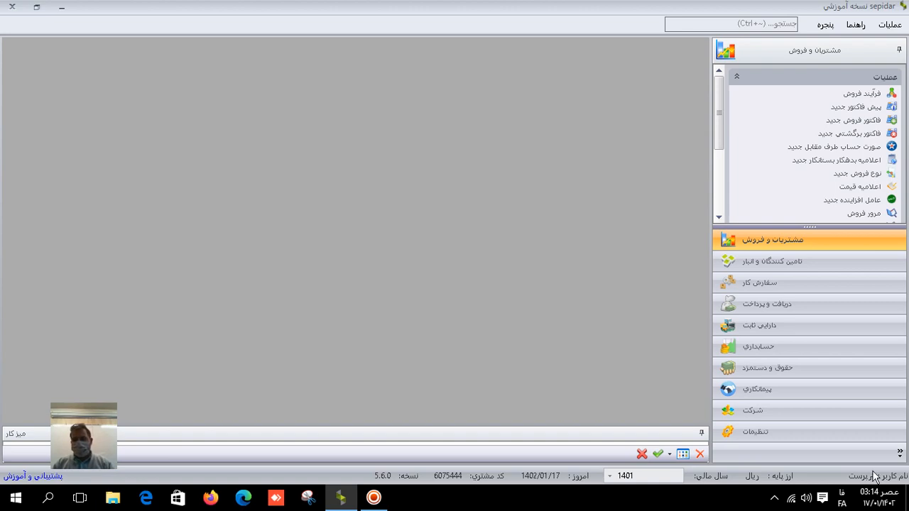
# Exit Sepidar and accept the backup, saving Backup_Sepidar001_Ver5.6.0_14020117_1514.bak to E:\Sepidar
pyautogui.click(15, 7)
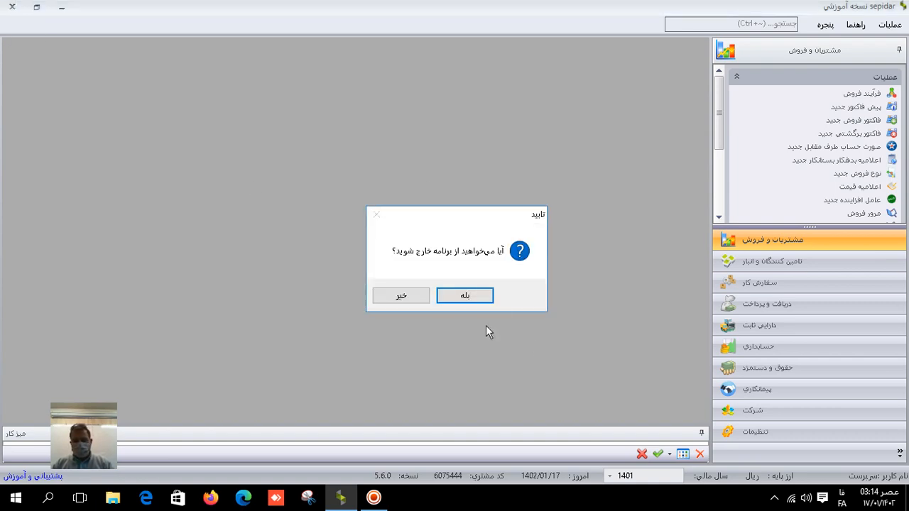
pyautogui.click(454, 296)
pyautogui.click(470, 301)
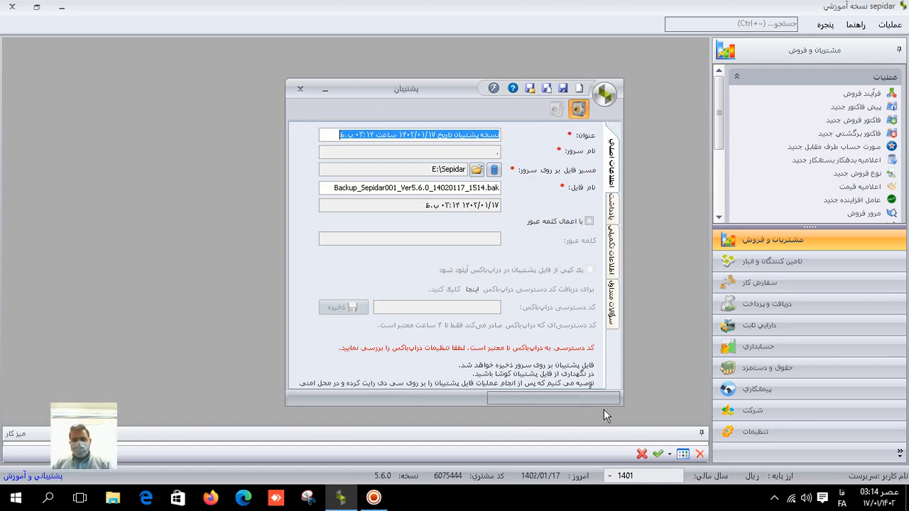
pyautogui.click(577, 111)
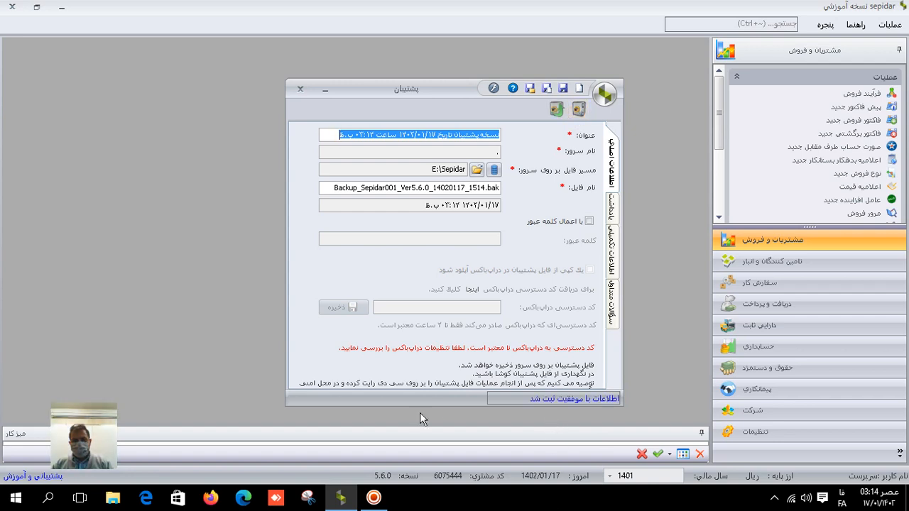
# Close the backup window, finish closing Sepidar, and open the screen recorder from the desktop
pyautogui.click(300, 89)
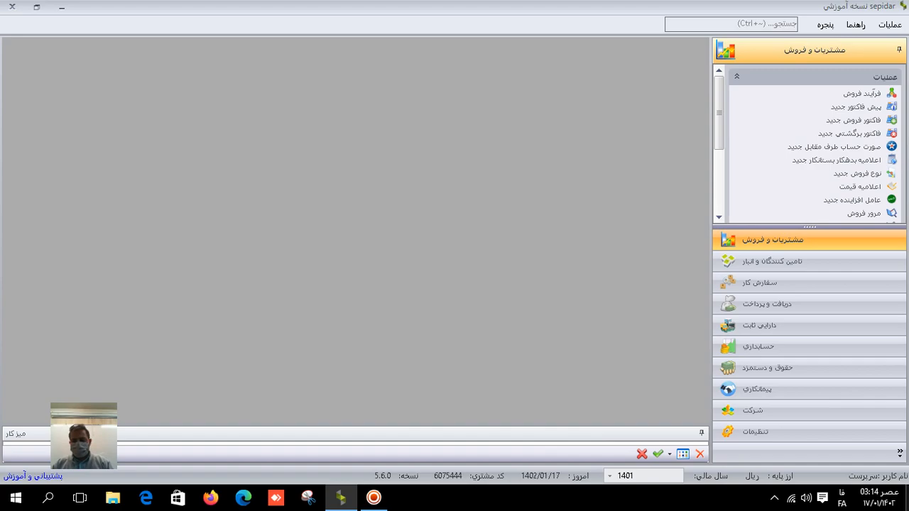
pyautogui.hotkey('alt', 'F4')
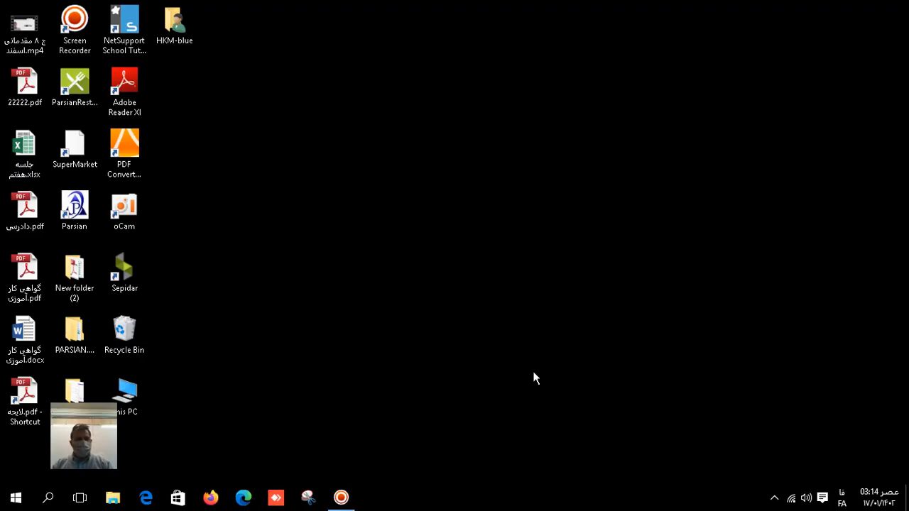
pyautogui.doubleClick(75, 28)
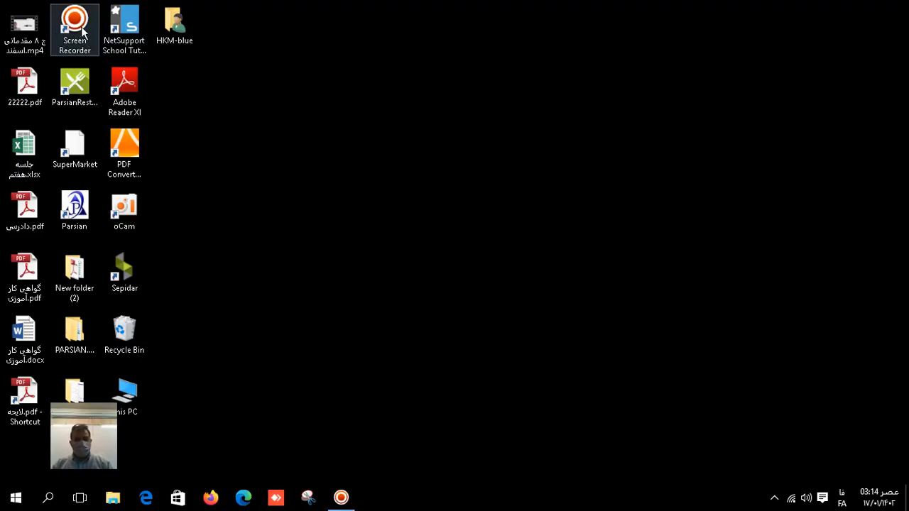